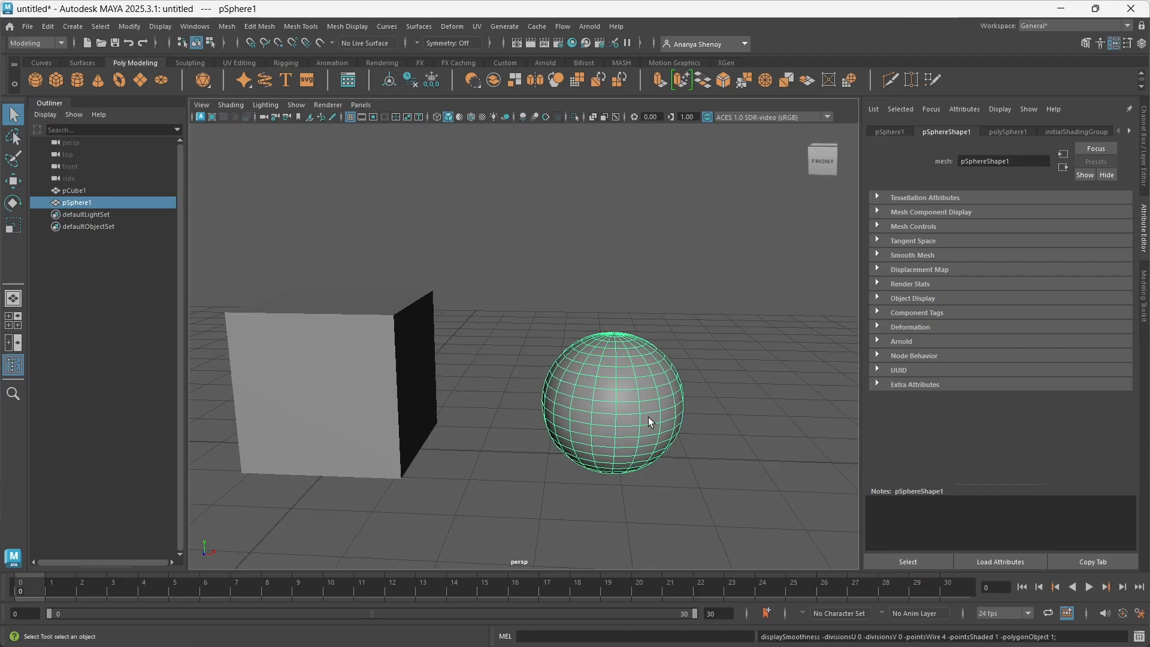
Examine the sphere's shading and outline up close, with and without its wireframe
{"action": "left_click", "coordinate": [602, 477]}
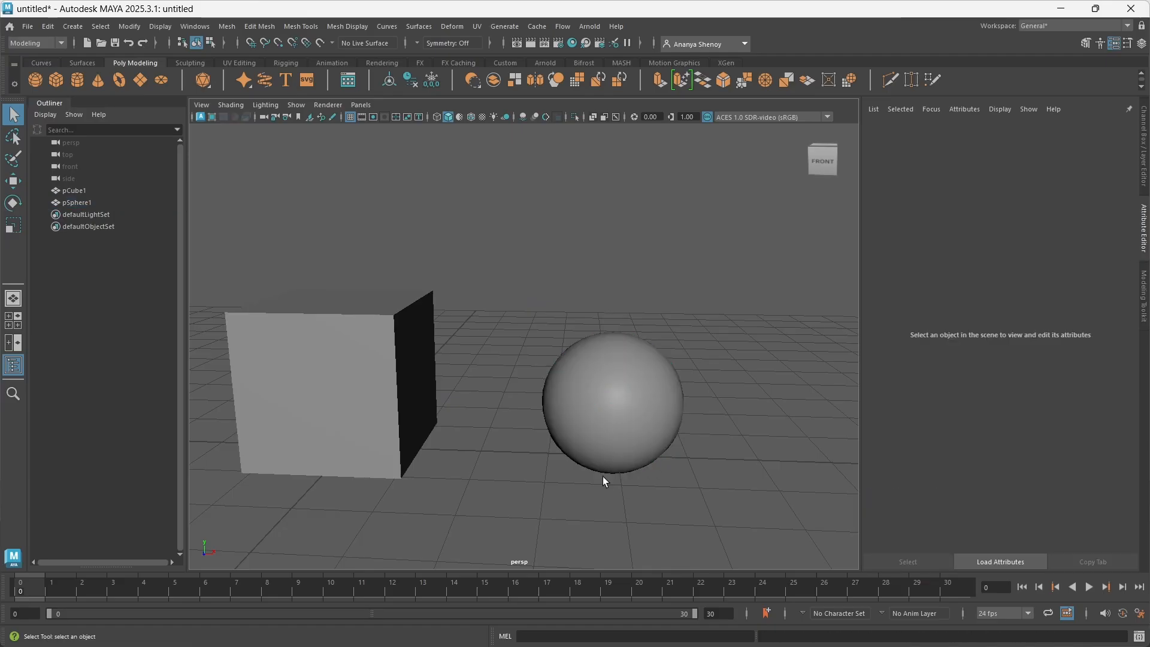
{"action": "left_click_drag", "start_coordinate": [593, 516], "coordinate": [590, 506], "text": "alt"}
{"action": "key", "text": "ctrl+z"}
{"action": "left_click", "coordinate": [706, 458]}
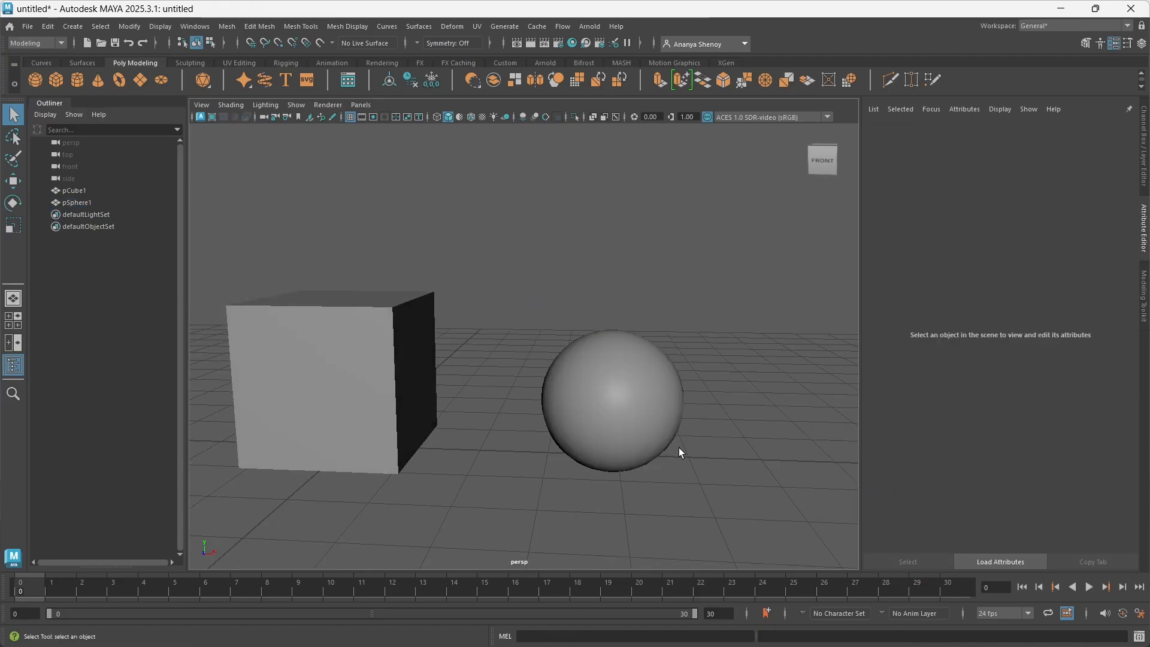
{"action": "left_click", "coordinate": [652, 396]}
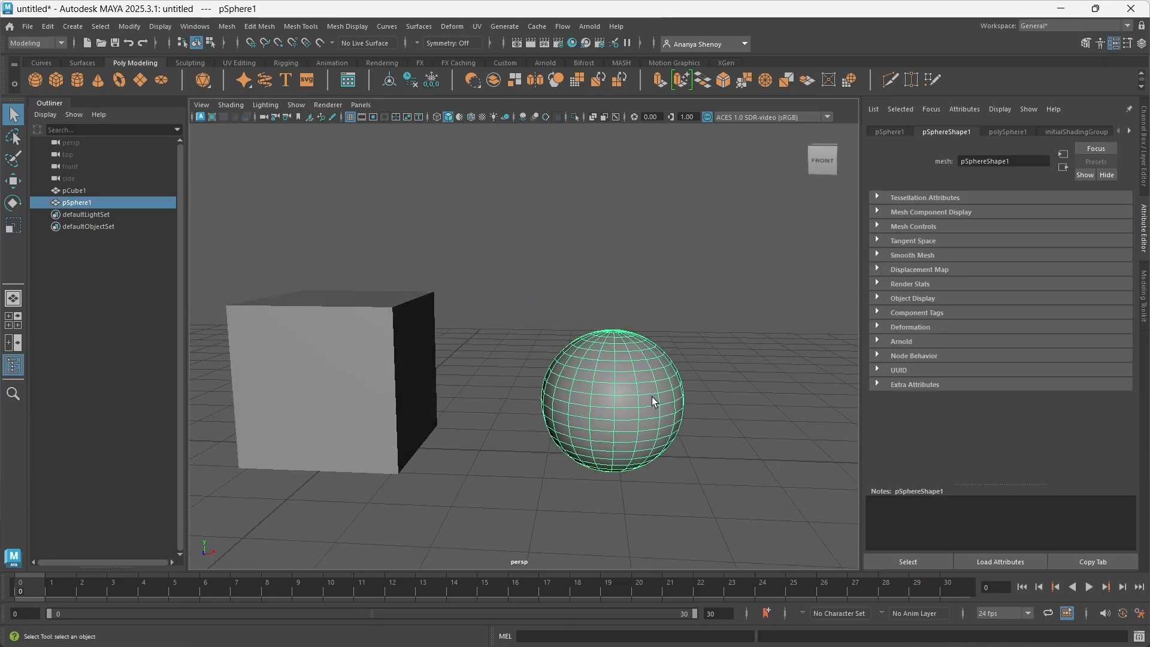
{"action": "left_click", "coordinate": [639, 304]}
{"action": "right_click_drag", "start_coordinate": [626, 467], "coordinate": [688, 471], "text": "alt"}
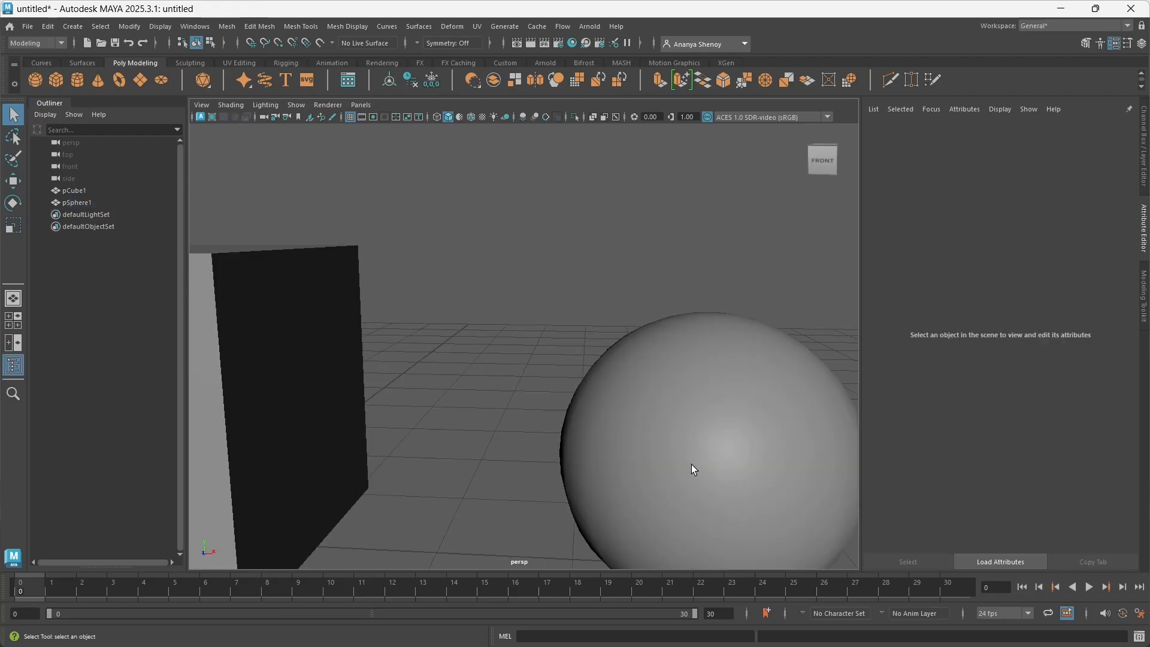
{"action": "middle_click_drag", "start_coordinate": [612, 428], "coordinate": [443, 318], "text": "alt"}
{"action": "scroll", "coordinate": [443, 317], "scroll_direction": "up", "scroll_amount": 2}
{"action": "scroll", "coordinate": [443, 318], "scroll_direction": "down", "scroll_amount": 2}
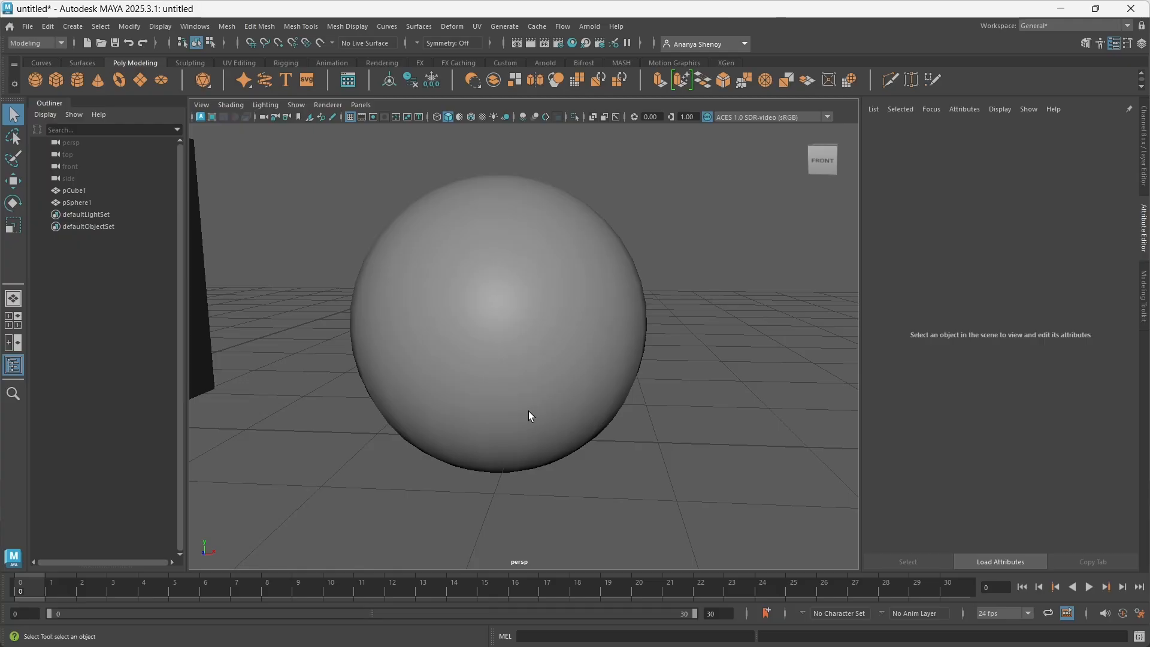
Apply the Smooth operation to the sphere mesh with 1 division, then deselect it
{"action": "left_click_drag", "start_coordinate": [601, 493], "coordinate": [632, 525], "text": "alt"}
{"action": "left_click", "coordinate": [601, 438]}
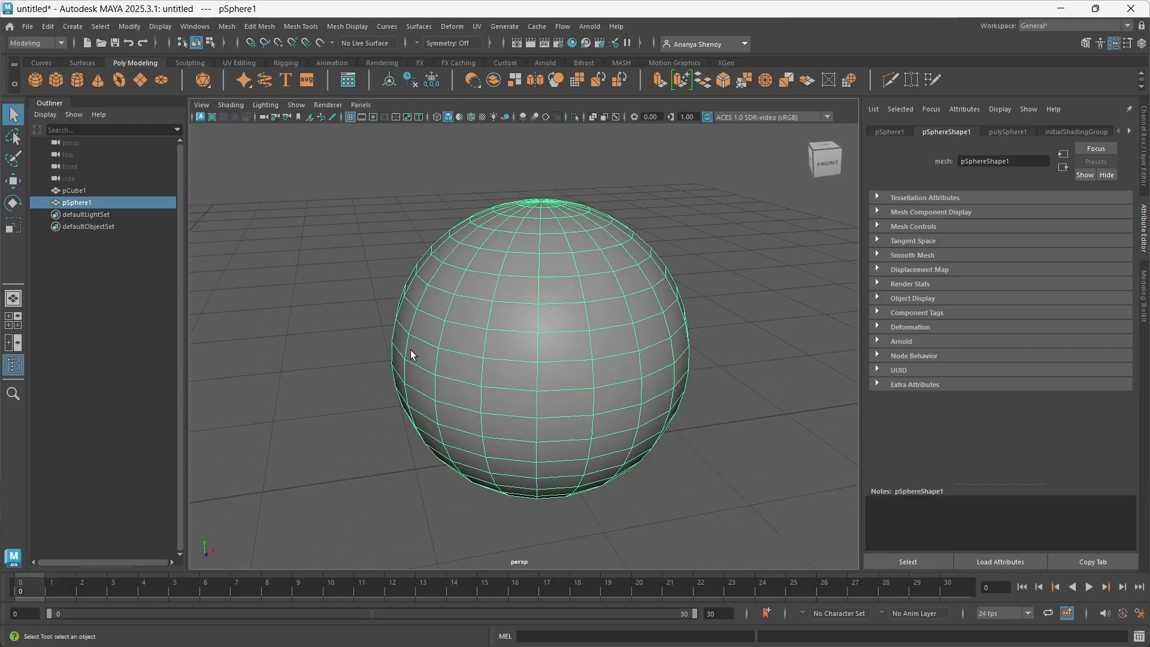
{"action": "left_click", "coordinate": [227, 26]}
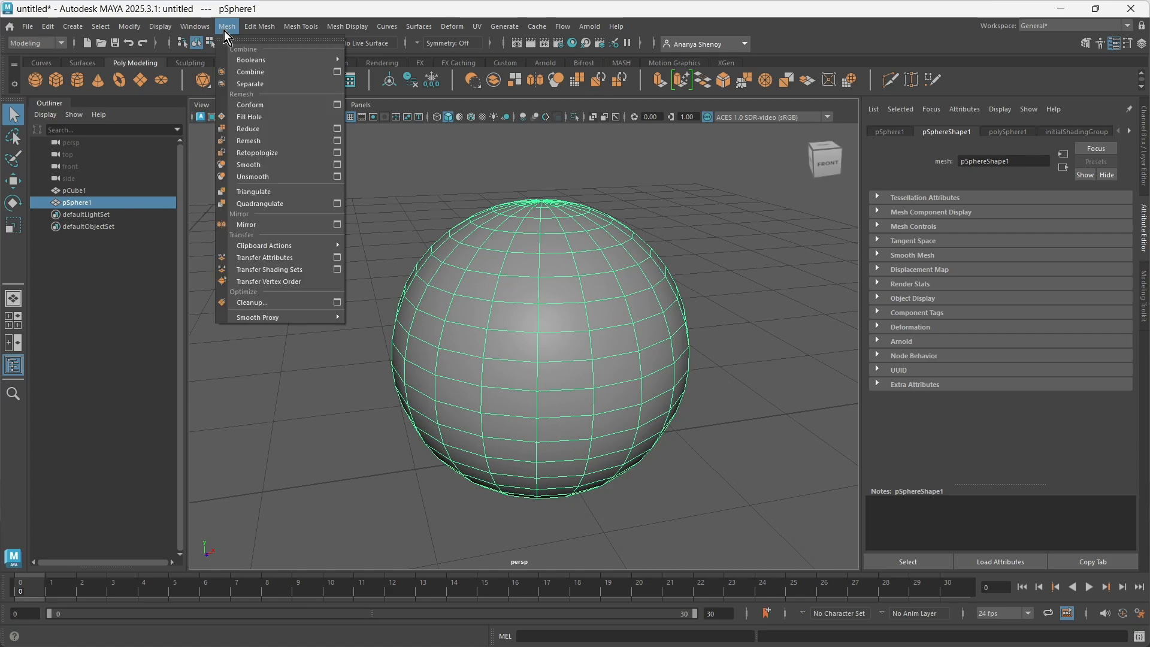
{"action": "left_click", "coordinate": [256, 164]}
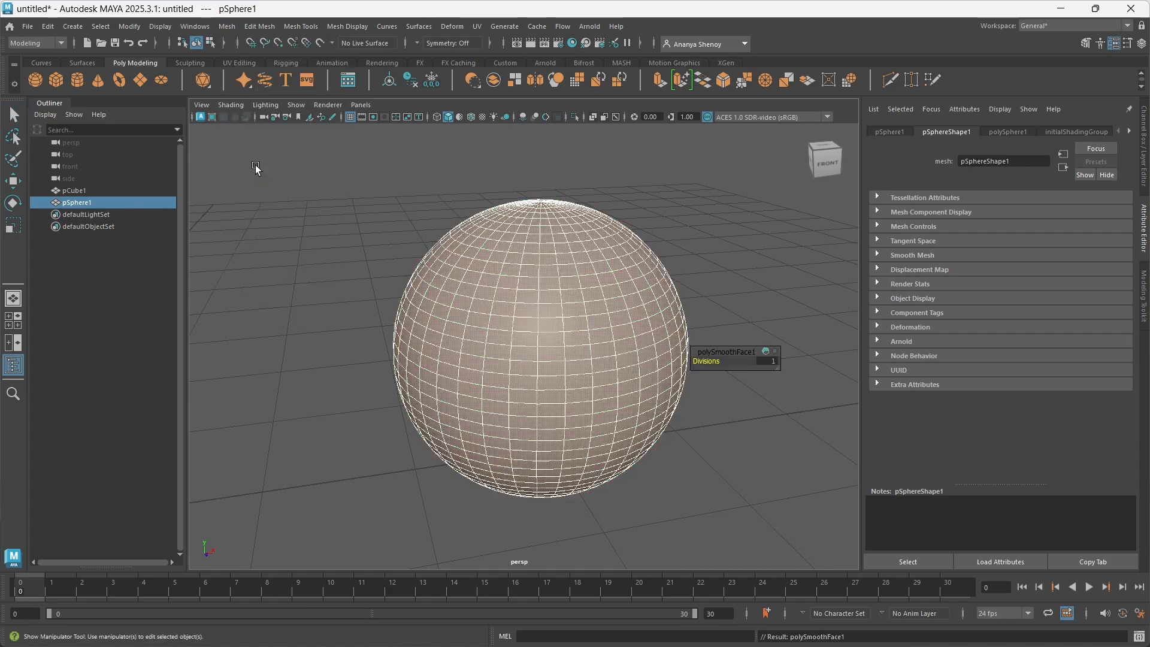
{"action": "left_click_drag", "start_coordinate": [480, 370], "coordinate": [453, 368], "text": "alt"}
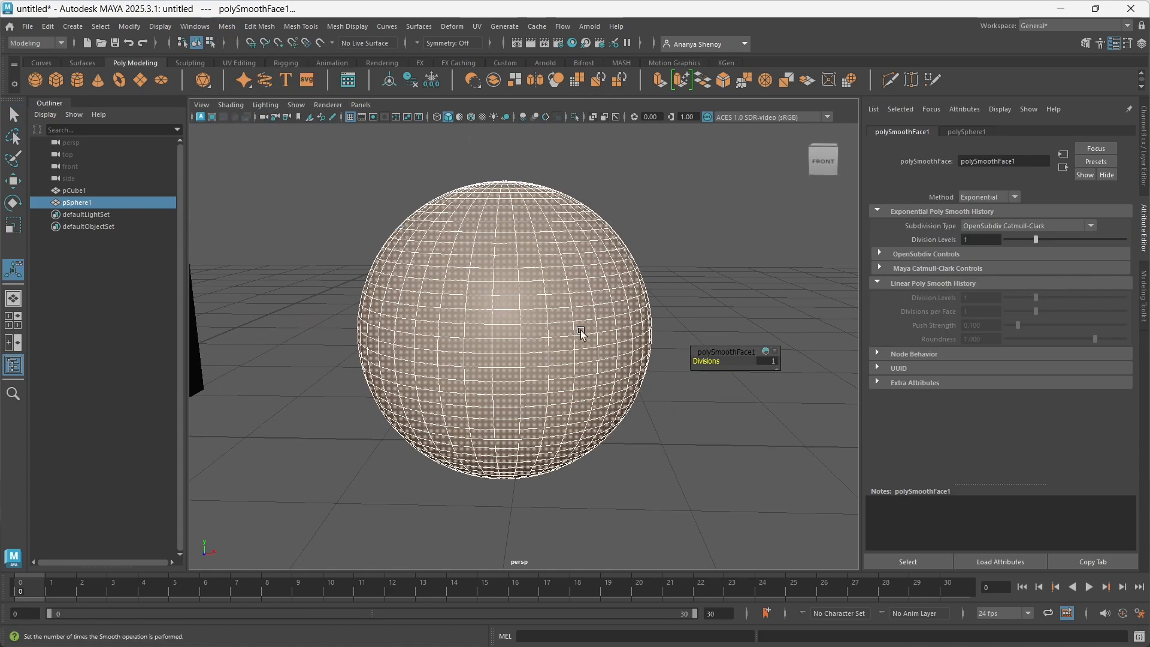
{"action": "right_click_drag", "start_coordinate": [454, 330], "coordinate": [505, 306]}
{"action": "left_click", "coordinate": [679, 220]}
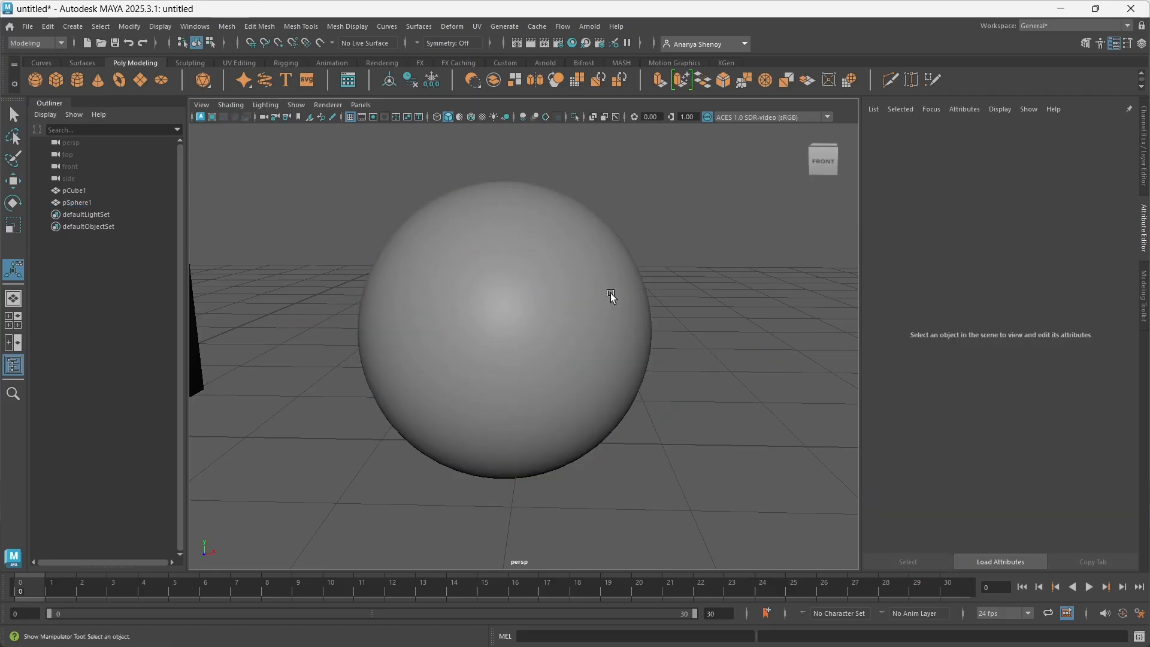
Set the sphere's smoothing divisions to 0 and deselect the sphere to check its outline
{"action": "left_click", "coordinate": [519, 402]}
{"action": "scroll", "coordinate": [474, 375], "scroll_direction": "up", "scroll_amount": 5}
{"action": "left_click", "coordinate": [788, 202]}
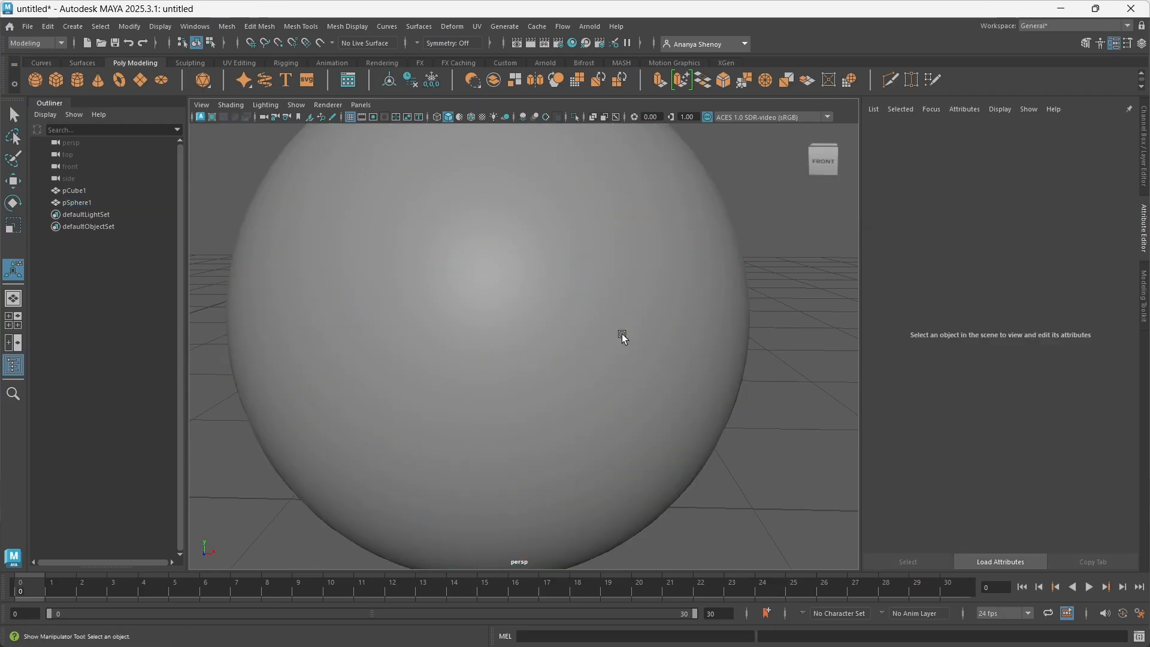
{"action": "left_click", "coordinate": [504, 339]}
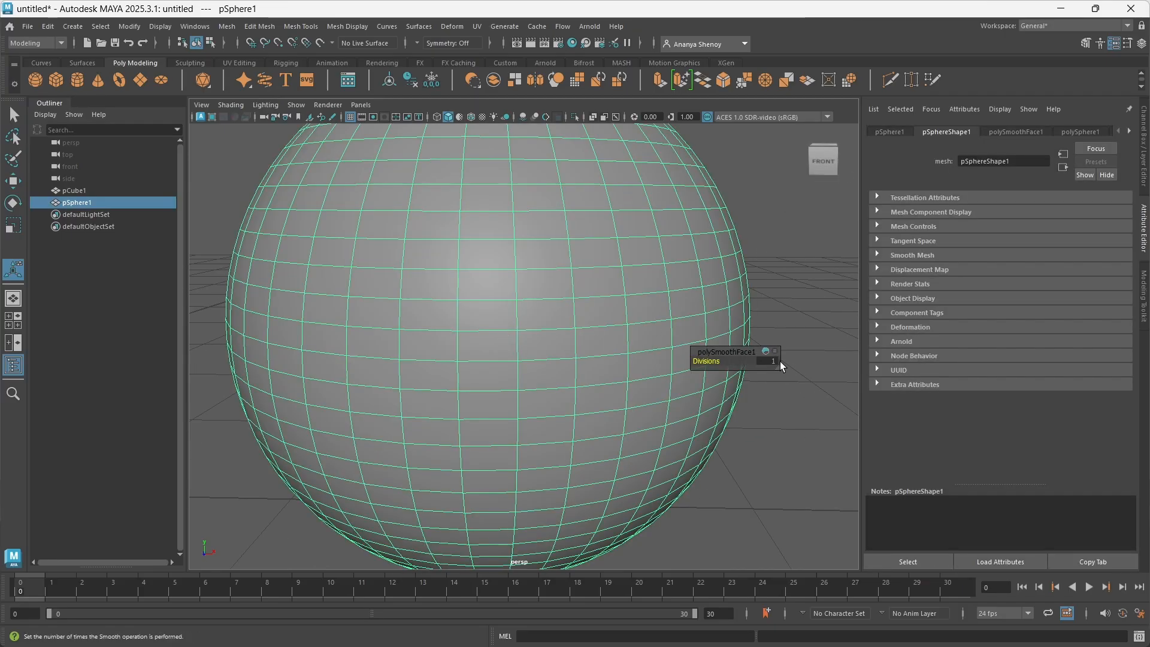
{"action": "type", "text": "0"}
{"action": "key", "text": "Return"}
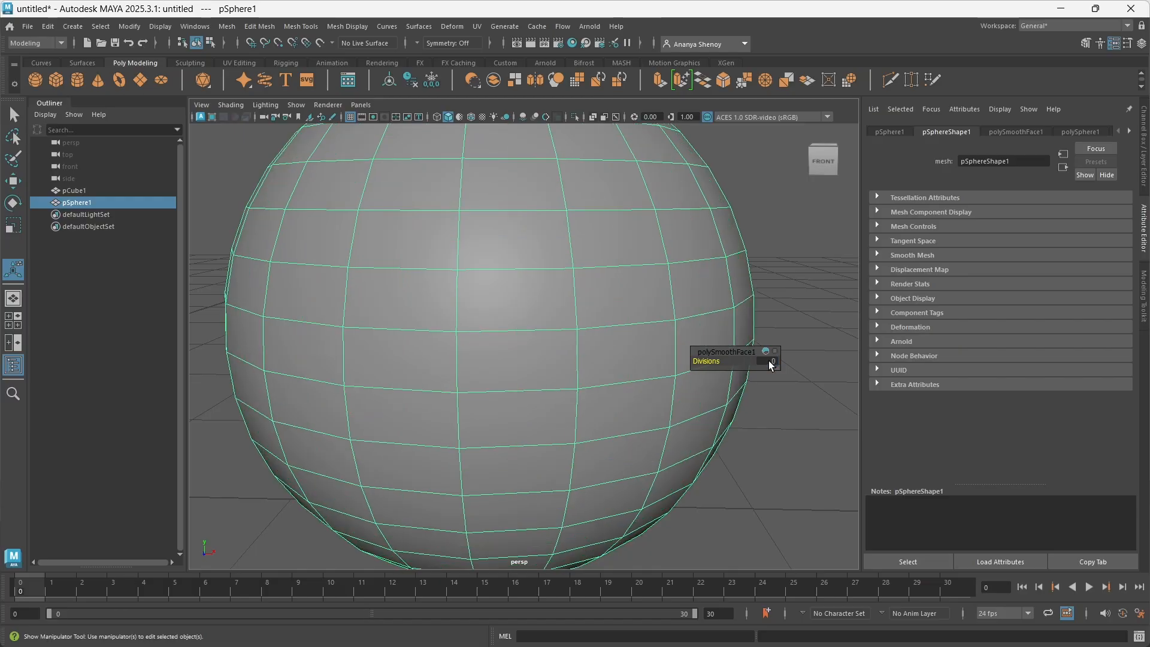
{"action": "left_click", "coordinate": [785, 316]}
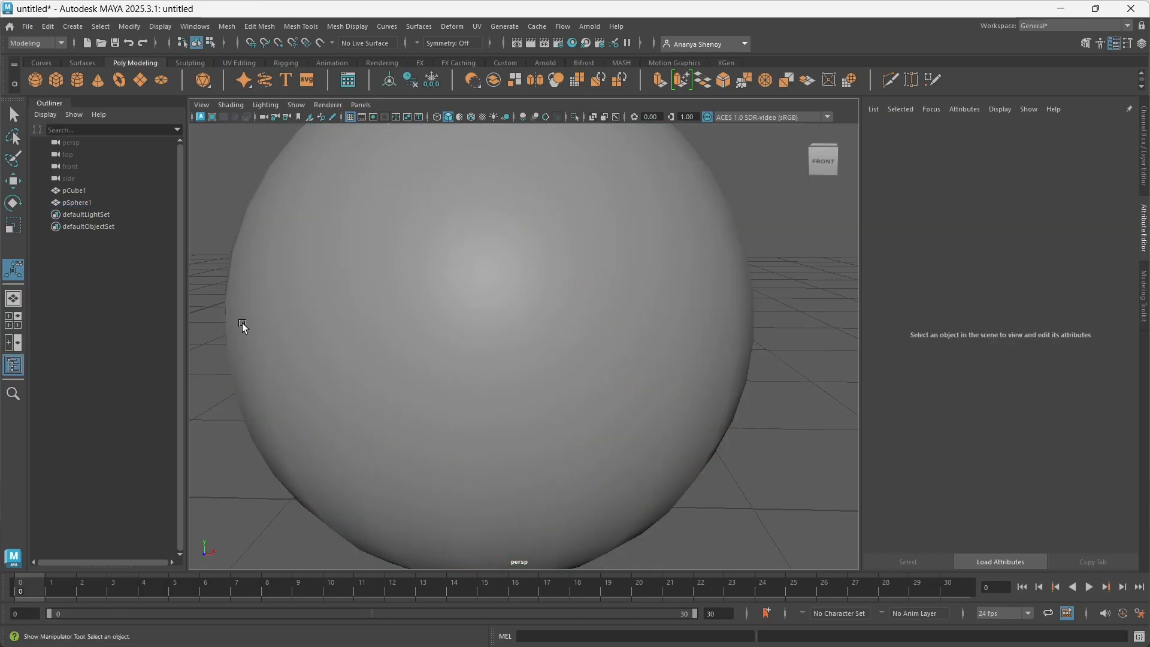
Set the sphere's smoothing divisions to 1 and deselect the sphere
{"action": "left_click", "coordinate": [445, 288]}
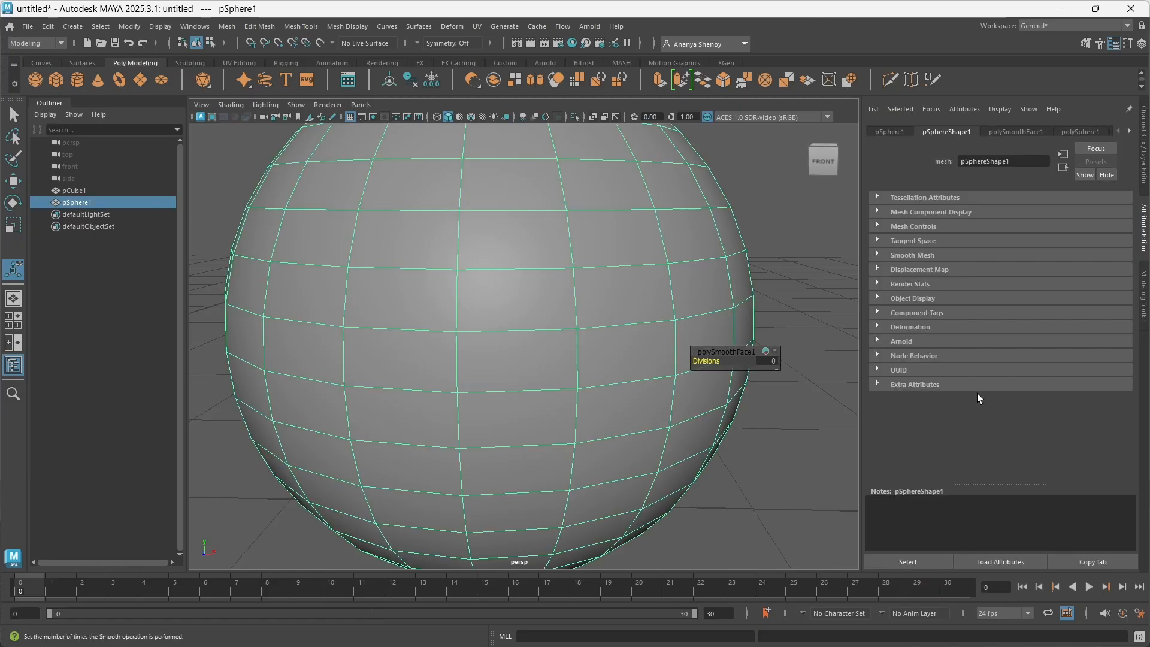
{"action": "left_click", "coordinate": [768, 362]}
{"action": "type", "text": "1"}
{"action": "key", "text": "Return"}
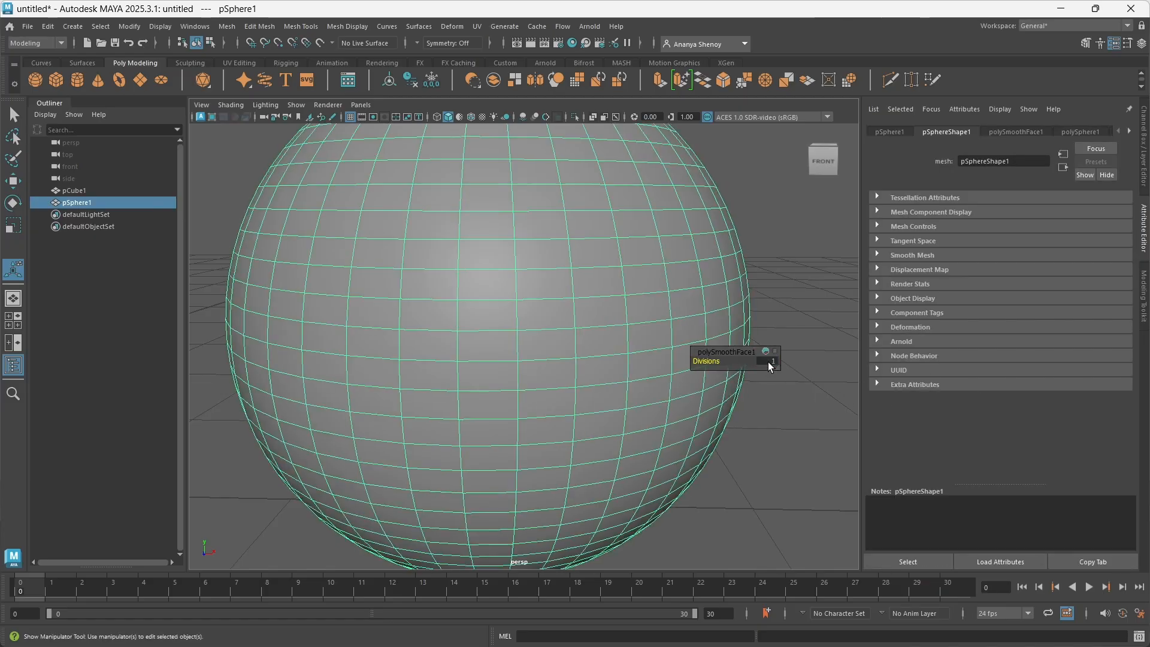
{"action": "left_click", "coordinate": [771, 257]}
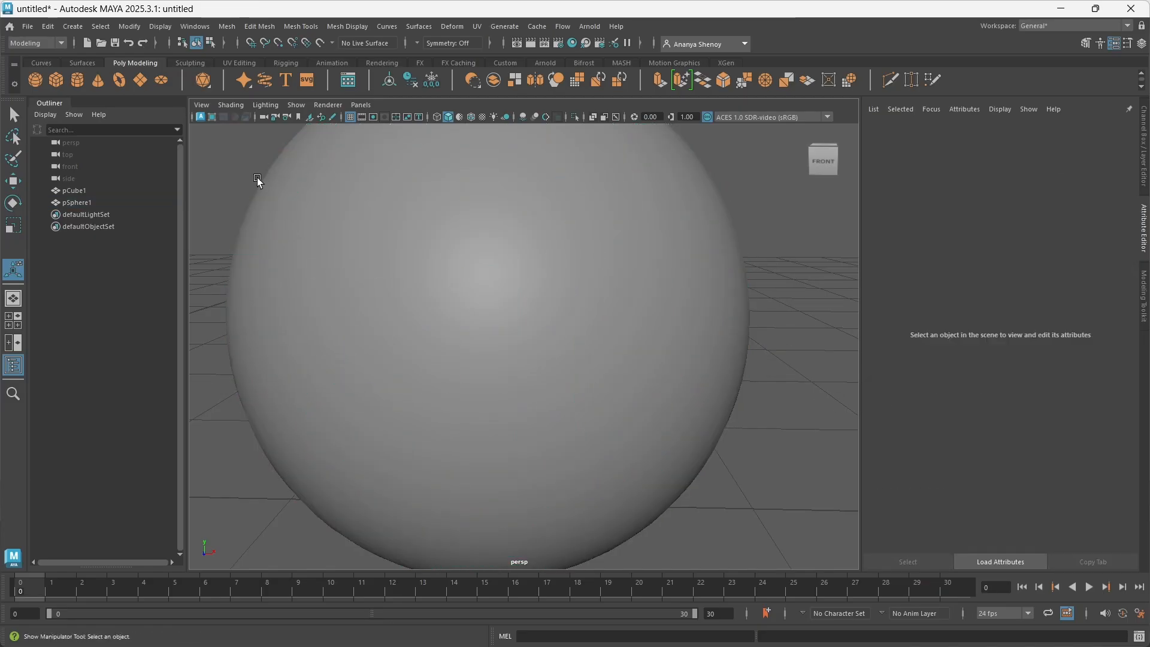
Undo the last change to the sphere's smoothing divisions
{"action": "scroll", "coordinate": [512, 415], "scroll_direction": "down", "scroll_amount": 5}
{"action": "left_click_drag", "start_coordinate": [523, 438], "coordinate": [527, 387], "text": "alt"}
{"action": "left_click", "coordinate": [527, 386]}
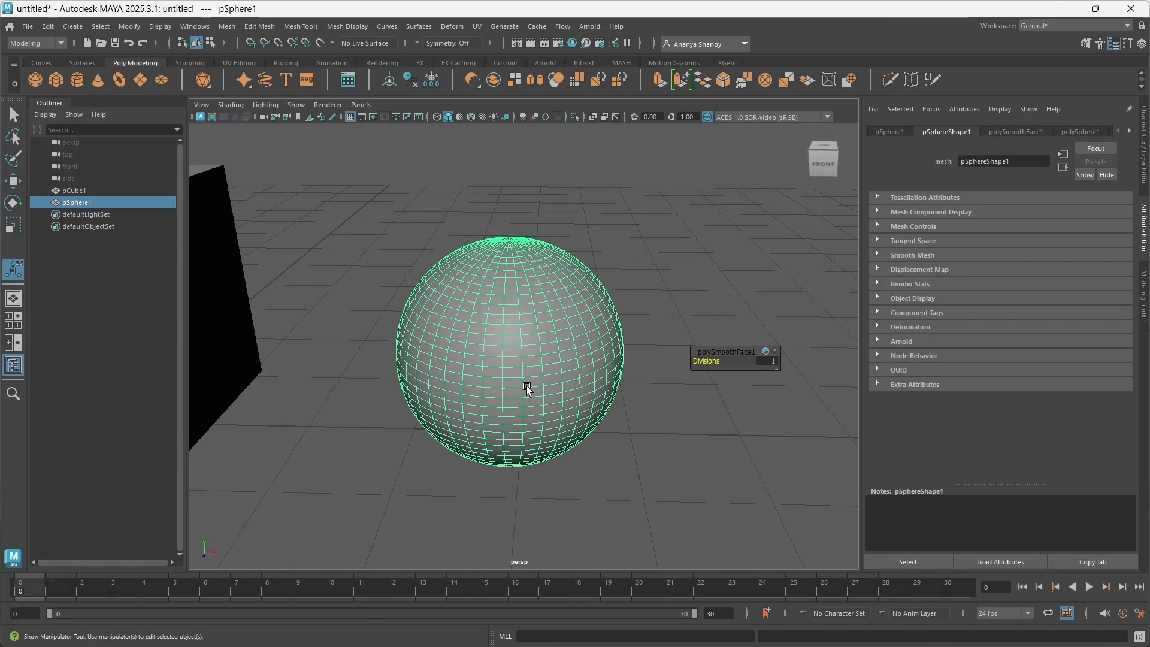
{"action": "key", "text": "ctrl+z"}
{"action": "key", "text": "ctrl+z"}
{"action": "key", "text": "ctrl+z"}
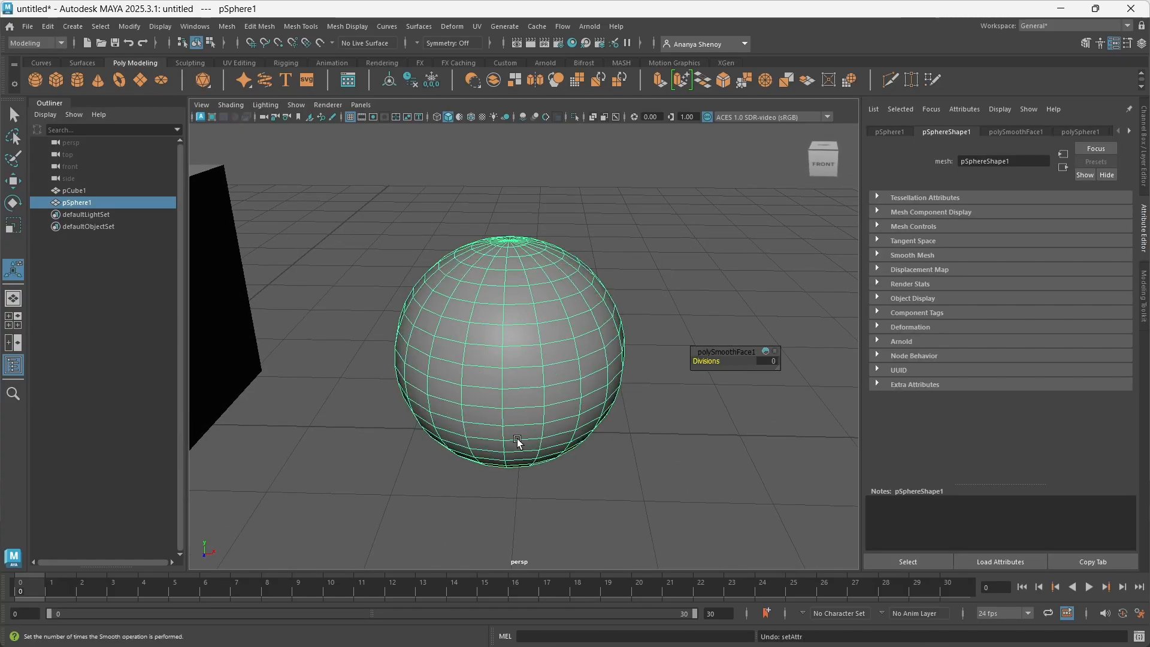
{"action": "left_click_drag", "start_coordinate": [534, 359], "coordinate": [511, 336], "text": "alt"}
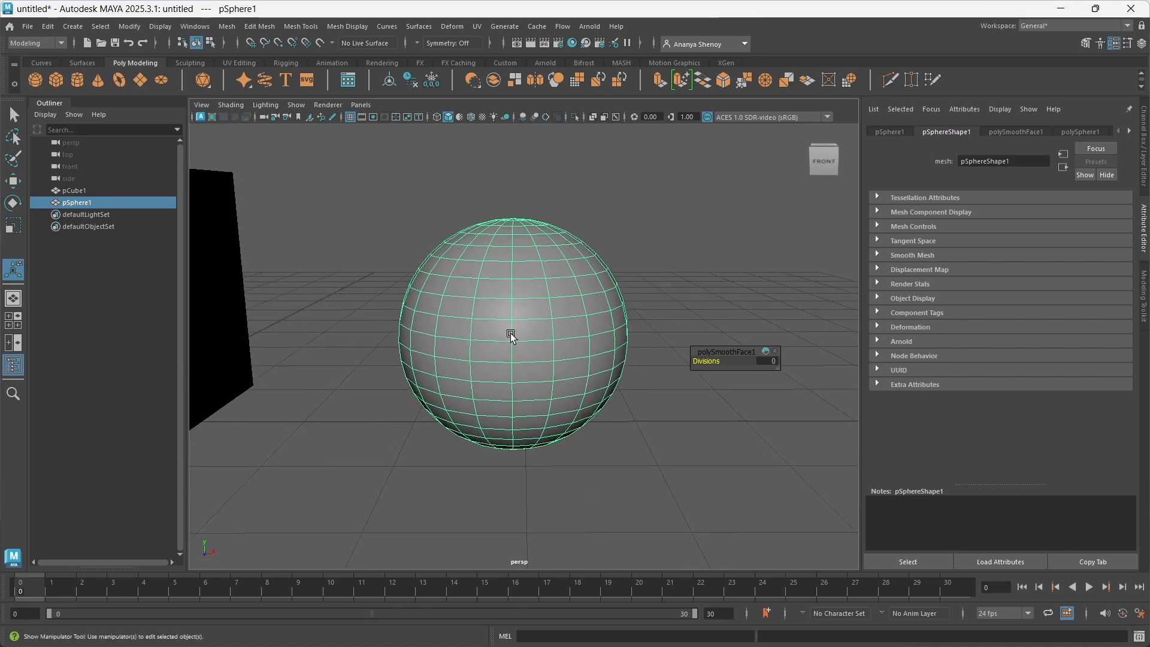
{"action": "scroll", "coordinate": [590, 314], "scroll_direction": "down", "scroll_amount": 3}
{"action": "left_click", "coordinate": [647, 275]}
{"action": "left_click", "coordinate": [522, 329]}
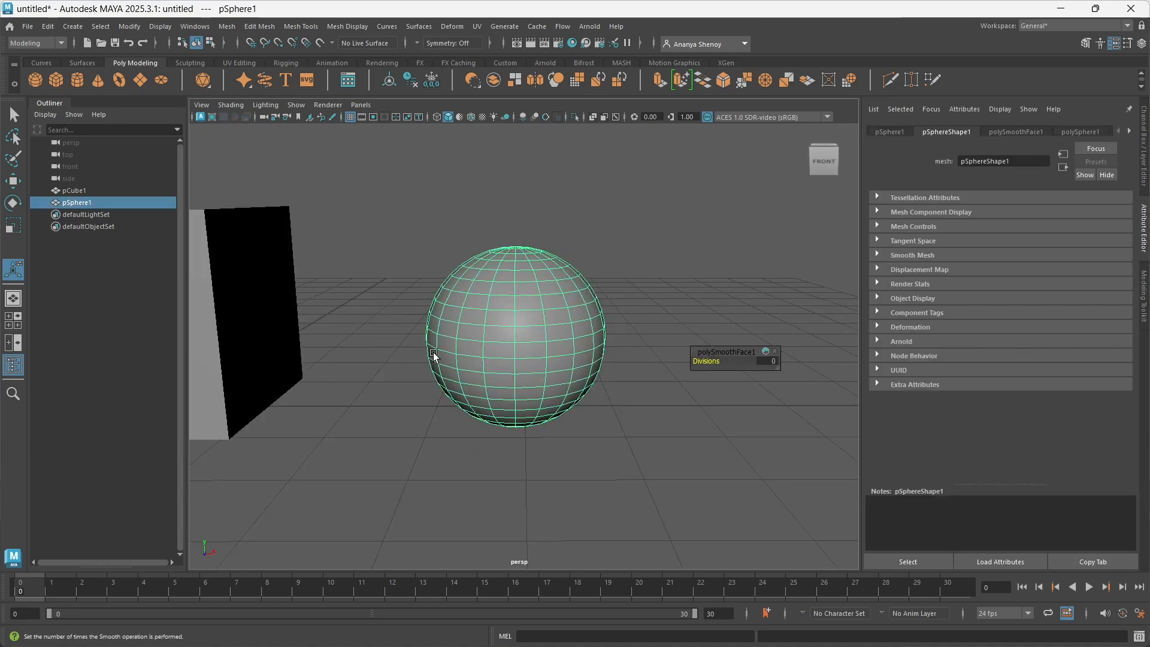
Apply the Smooth operation to the cube mesh
{"action": "left_click_drag", "start_coordinate": [457, 354], "coordinate": [477, 342], "text": "alt"}
{"action": "left_click", "coordinate": [478, 341]}
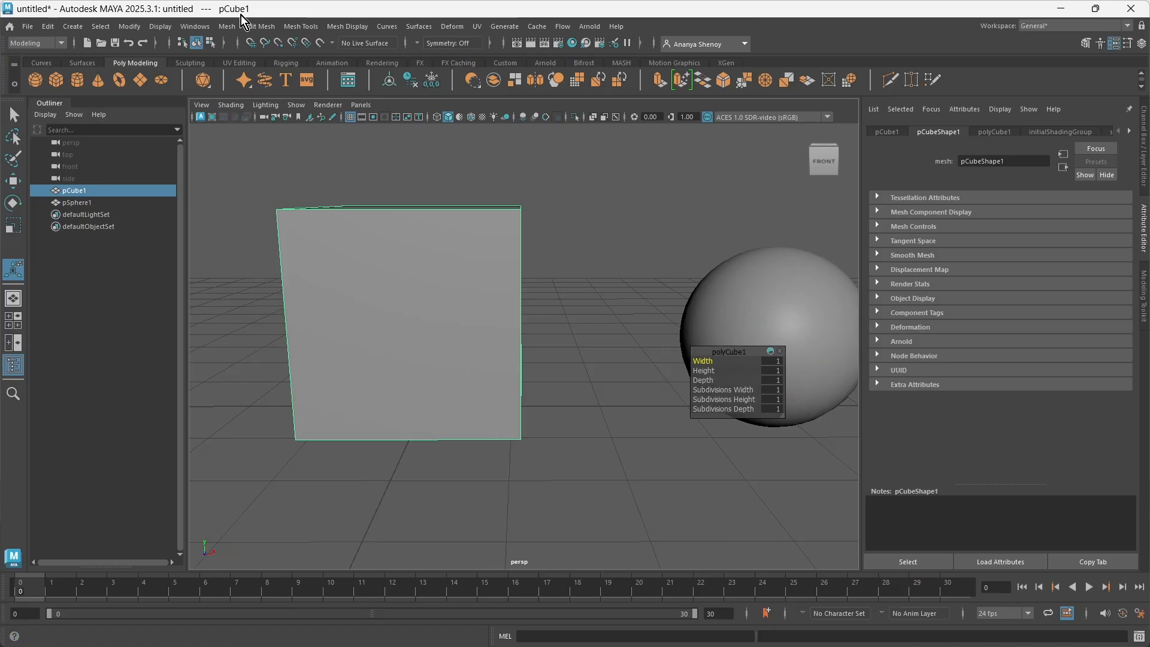
{"action": "left_click", "coordinate": [227, 27]}
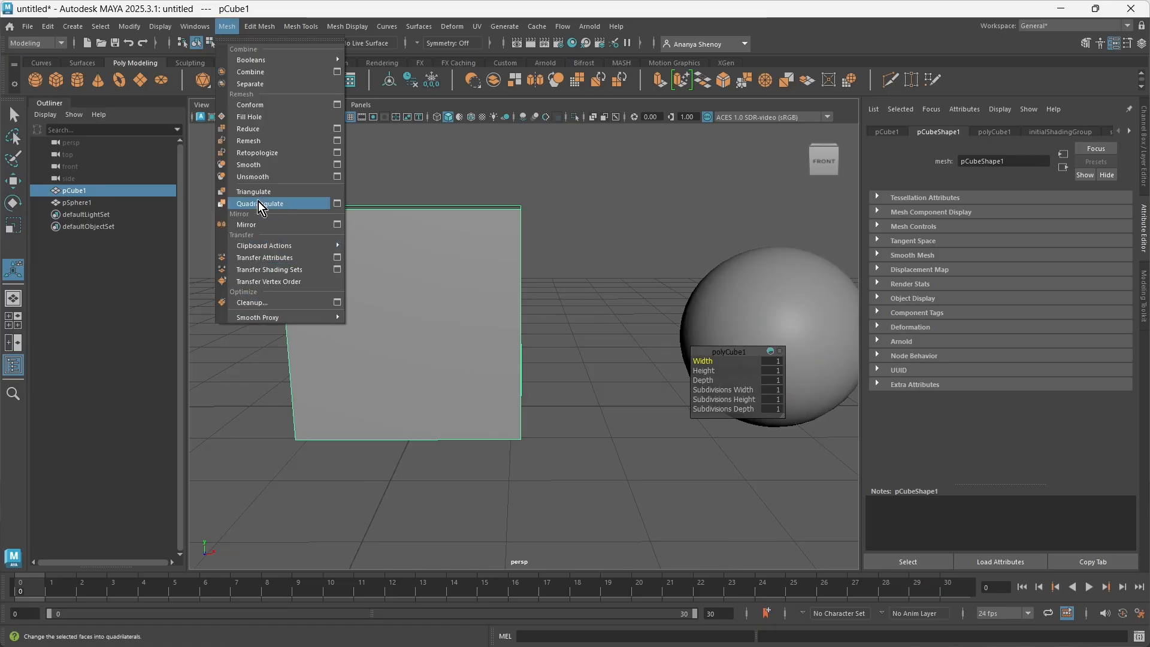
{"action": "left_click", "coordinate": [274, 166]}
{"action": "left_click_drag", "start_coordinate": [374, 397], "coordinate": [393, 355], "text": "alt"}
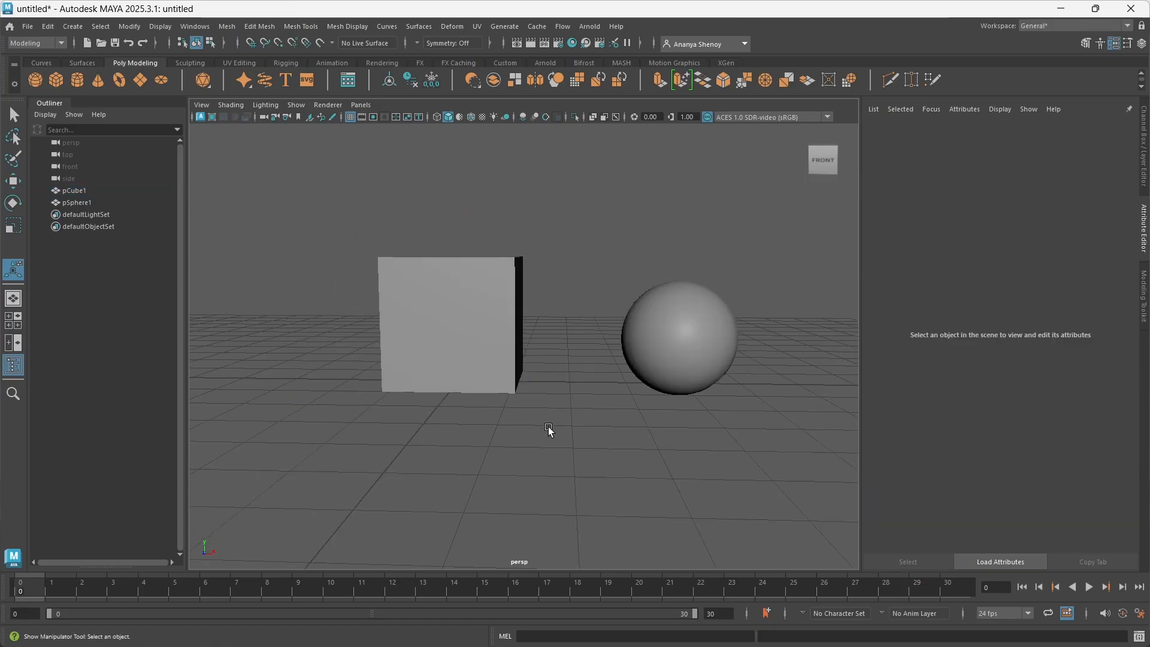
Select the sphere and move its floating smoothing settings away from both objects
{"action": "left_click_drag", "start_coordinate": [547, 429], "coordinate": [574, 450], "text": "alt"}
{"action": "left_click", "coordinate": [642, 346]}
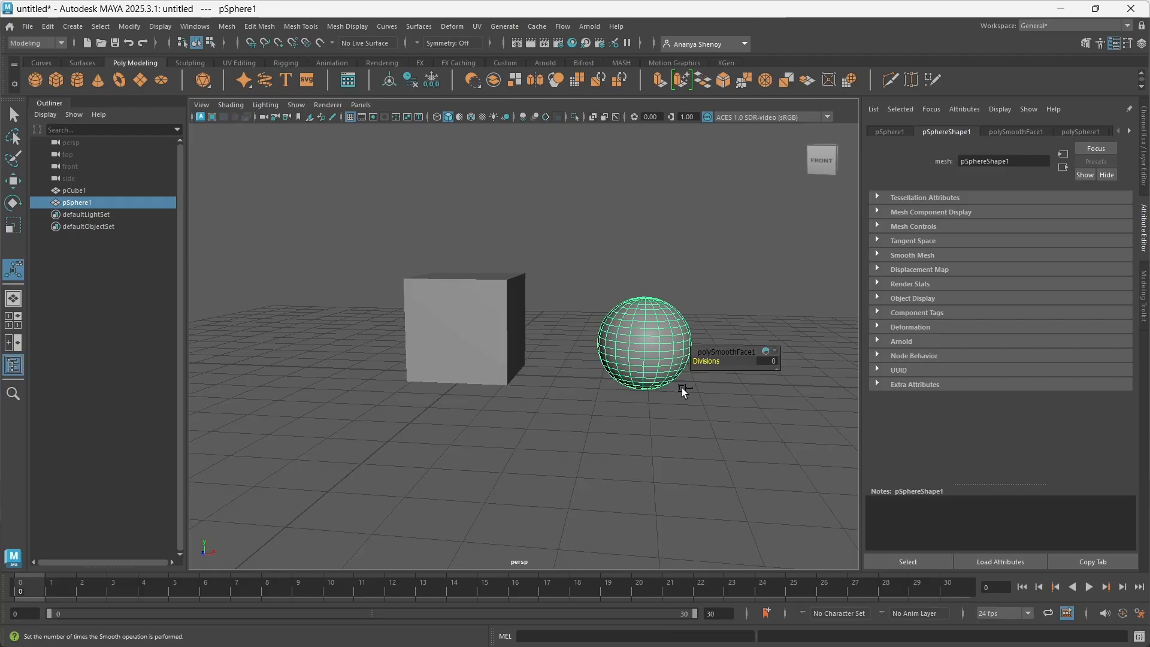
{"action": "left_click_drag", "start_coordinate": [728, 346], "coordinate": [706, 125]}
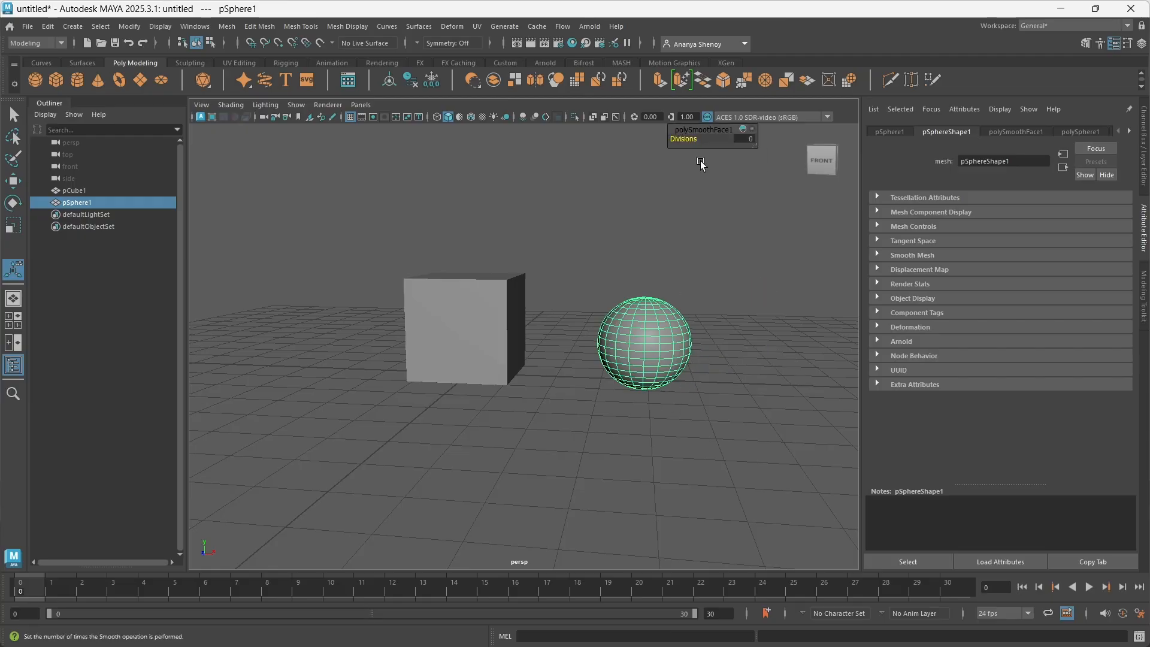
{"action": "left_click_drag", "start_coordinate": [636, 358], "coordinate": [595, 360], "text": "alt"}
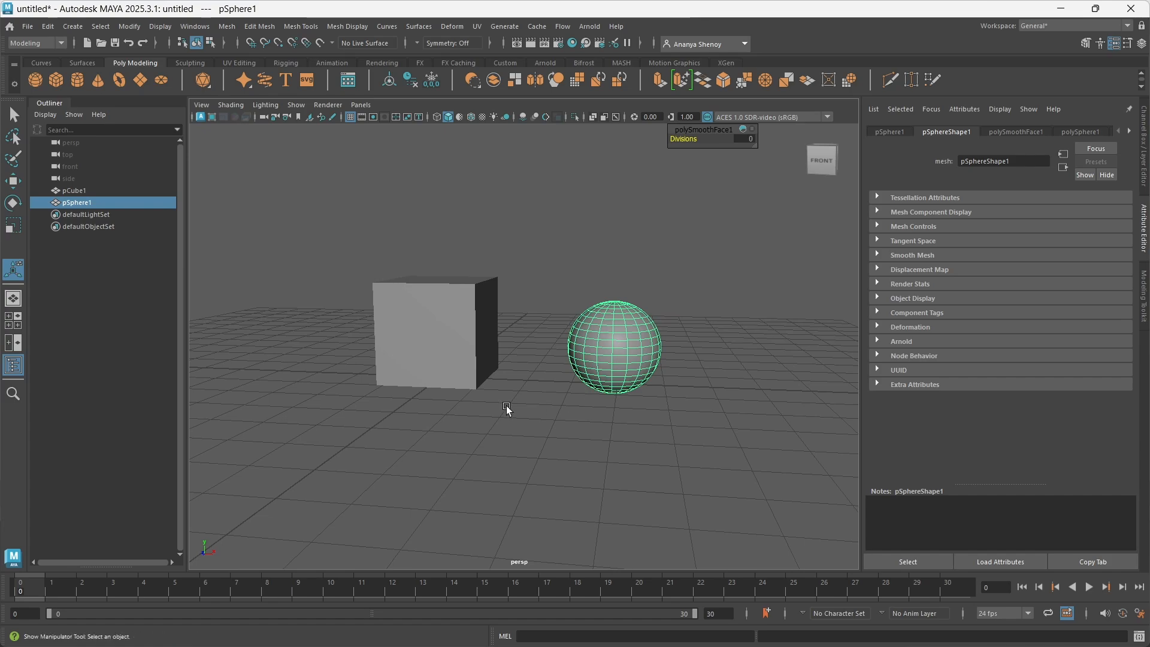
{"action": "left_click", "coordinate": [506, 405]}
{"action": "left_click", "coordinate": [617, 359]}
{"action": "right_click_drag", "start_coordinate": [629, 426], "coordinate": [668, 431], "text": "alt"}
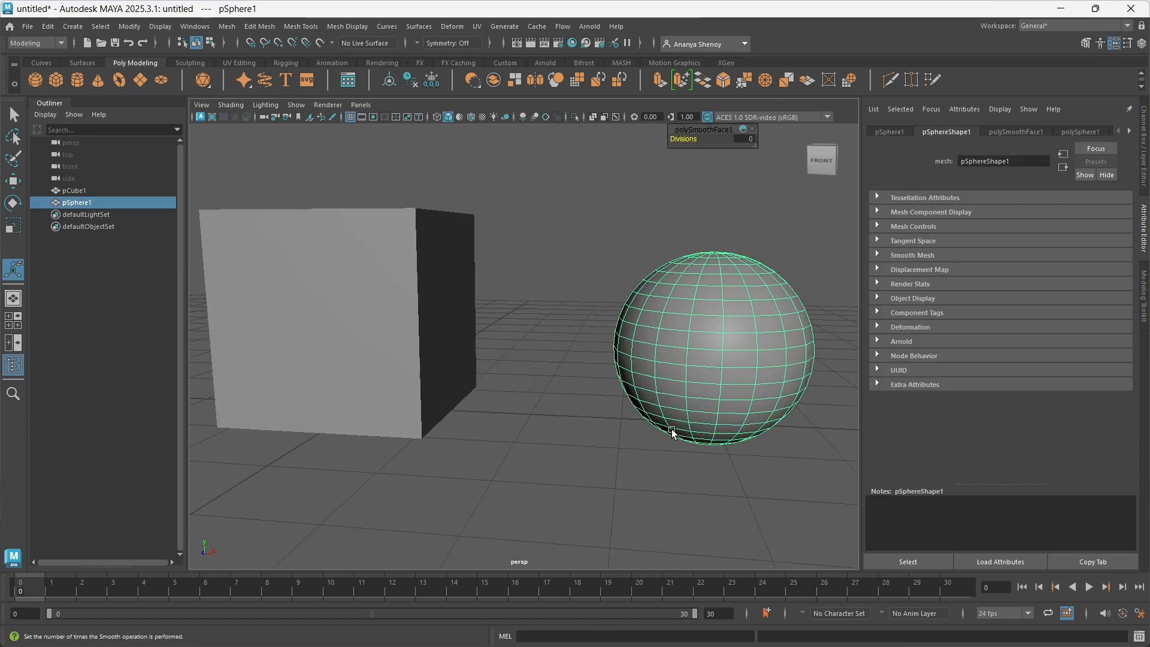
{"action": "left_click", "coordinate": [722, 478]}
{"action": "left_click_drag", "start_coordinate": [732, 363], "coordinate": [556, 275], "text": "alt"}
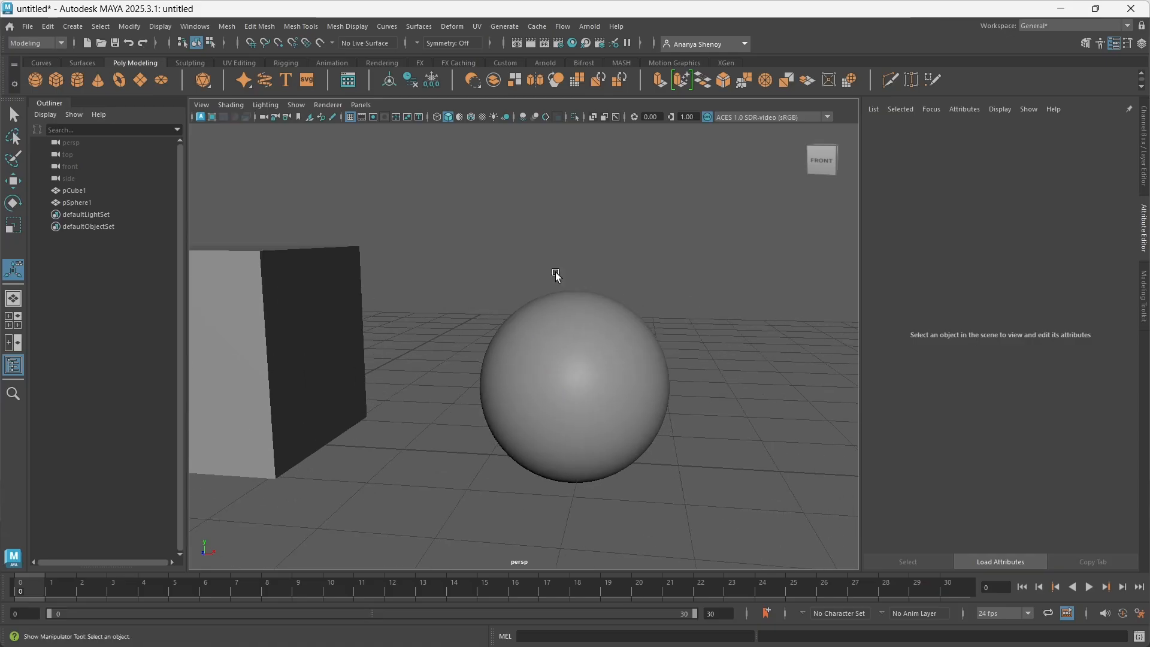
Preview the cube in smooth mesh display, then return it to its unsmoothed display
{"action": "left_click_drag", "start_coordinate": [491, 423], "coordinate": [643, 363], "text": "alt"}
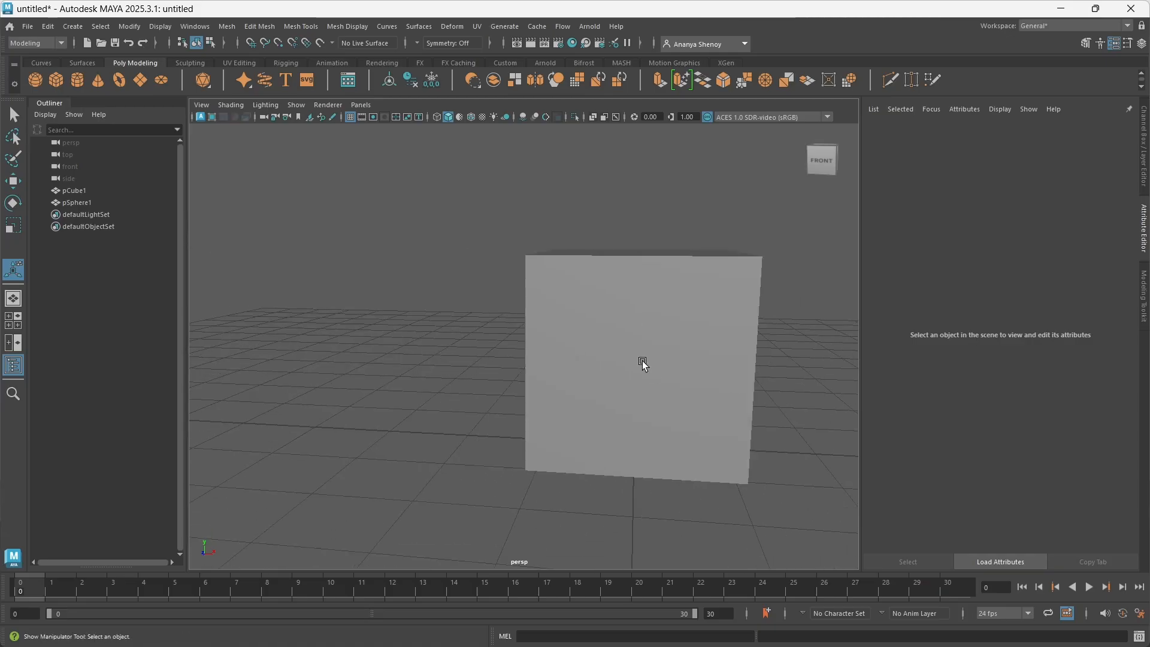
{"action": "left_click", "coordinate": [643, 364]}
{"action": "key", "text": "3"}
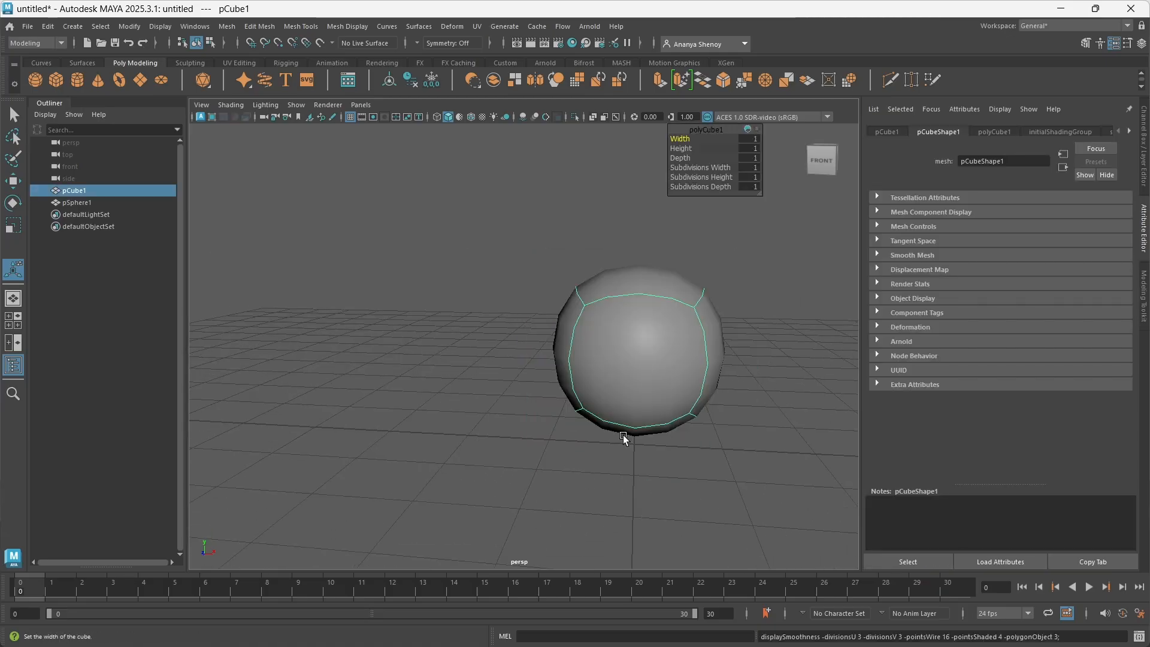
{"action": "left_click_drag", "start_coordinate": [573, 454], "coordinate": [637, 478], "text": "alt"}
{"action": "middle_click_drag", "start_coordinate": [624, 450], "coordinate": [526, 447], "text": "alt"}
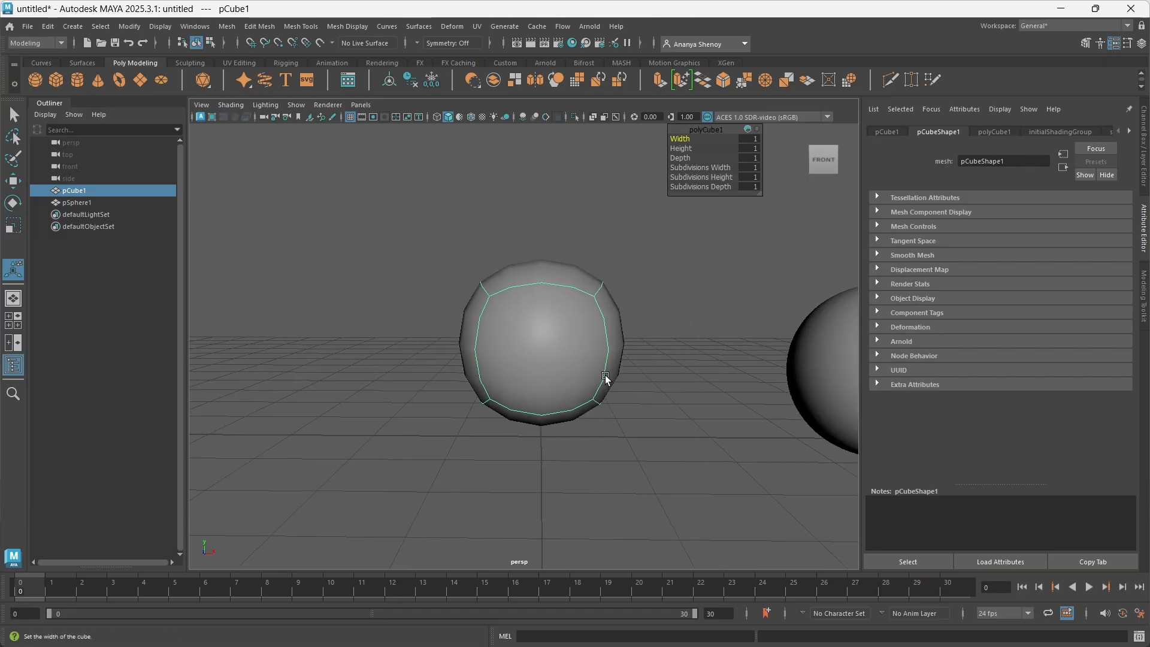
{"action": "key", "text": "1"}
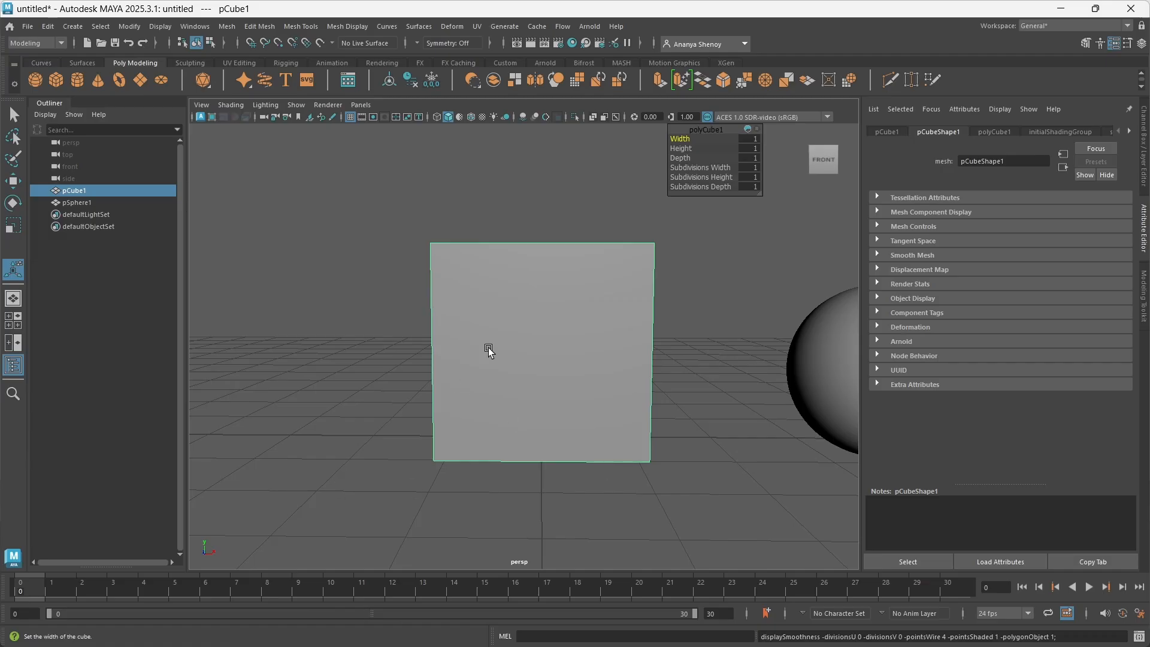
Compare the unsmoothed cube with the sphere by selecting each object in turn
{"action": "left_click", "coordinate": [778, 358]}
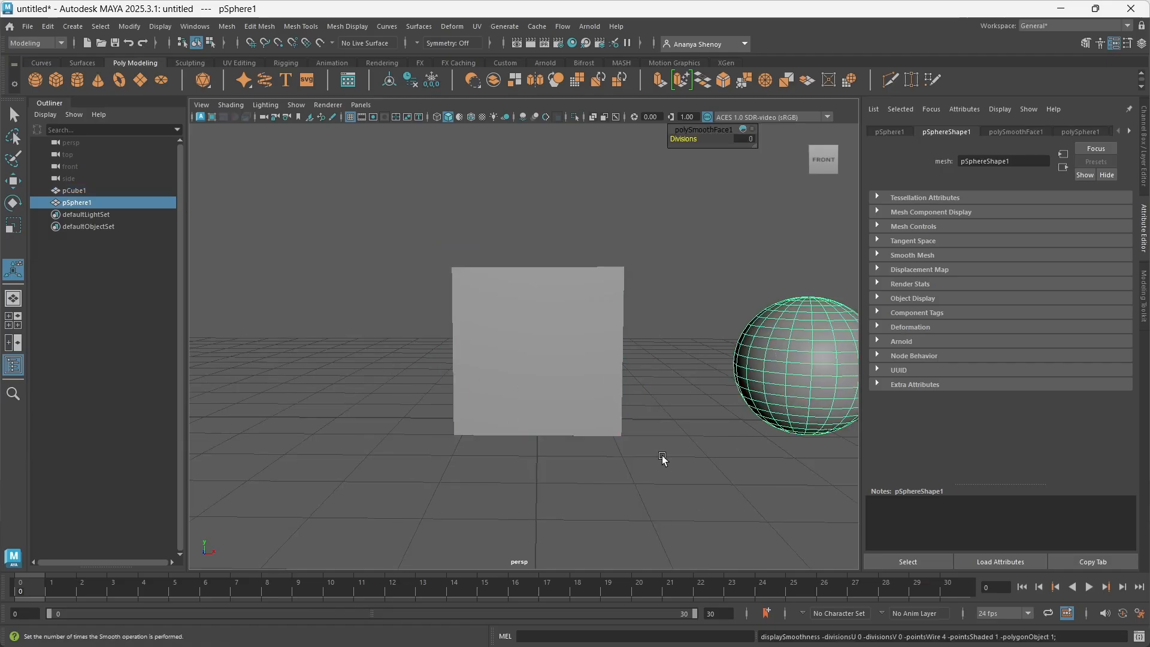
{"action": "middle_click_drag", "start_coordinate": [660, 455], "coordinate": [567, 463], "text": "alt"}
{"action": "left_click", "coordinate": [395, 345]}
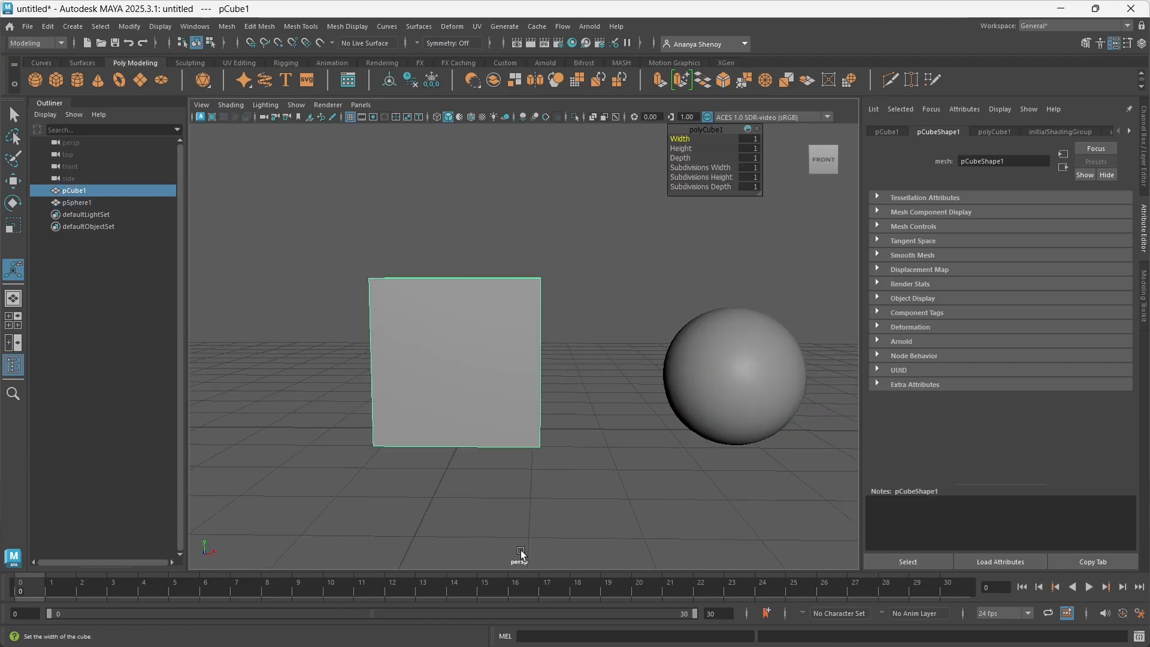
Toggle the cube between smooth mesh preview and unsmoothed display, examining the rounded shape inside its cage from several angles
{"action": "left_click_drag", "start_coordinate": [503, 375], "coordinate": [505, 418], "text": "alt"}
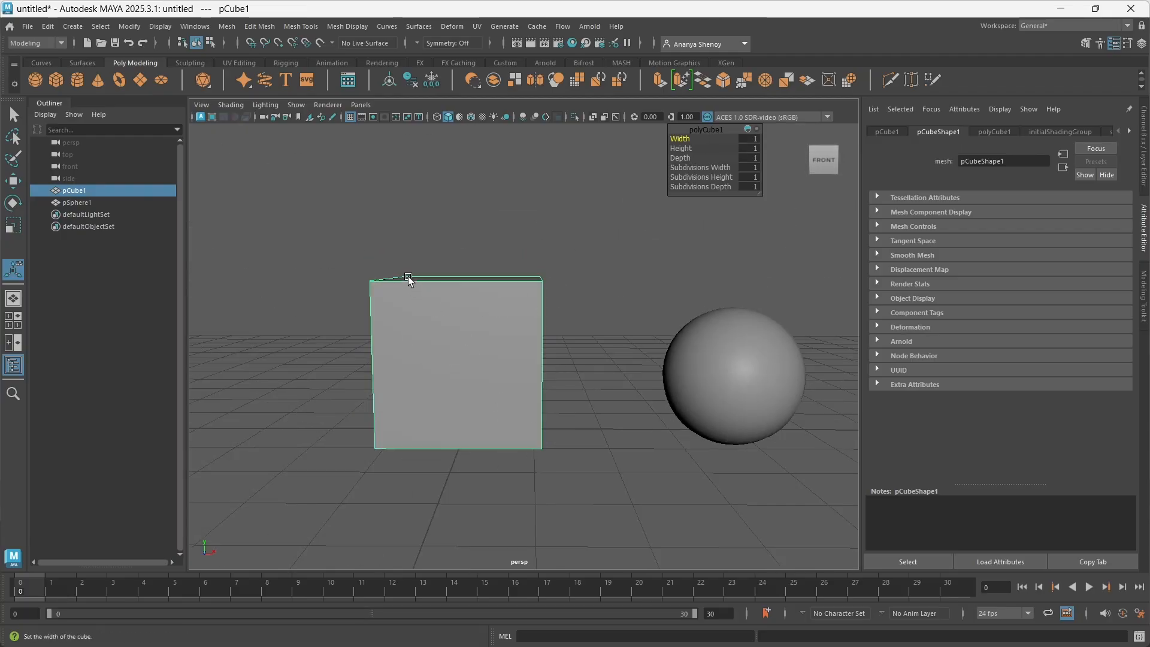
{"action": "key", "text": "3"}
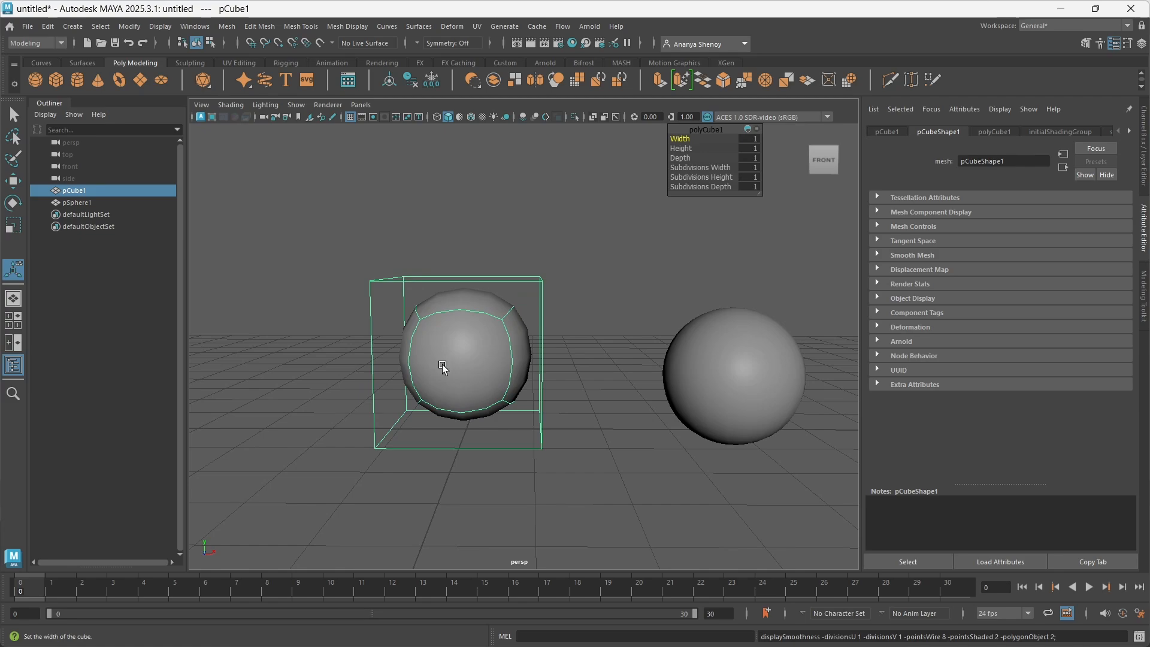
{"action": "left_click_drag", "start_coordinate": [442, 367], "coordinate": [617, 414], "text": "alt"}
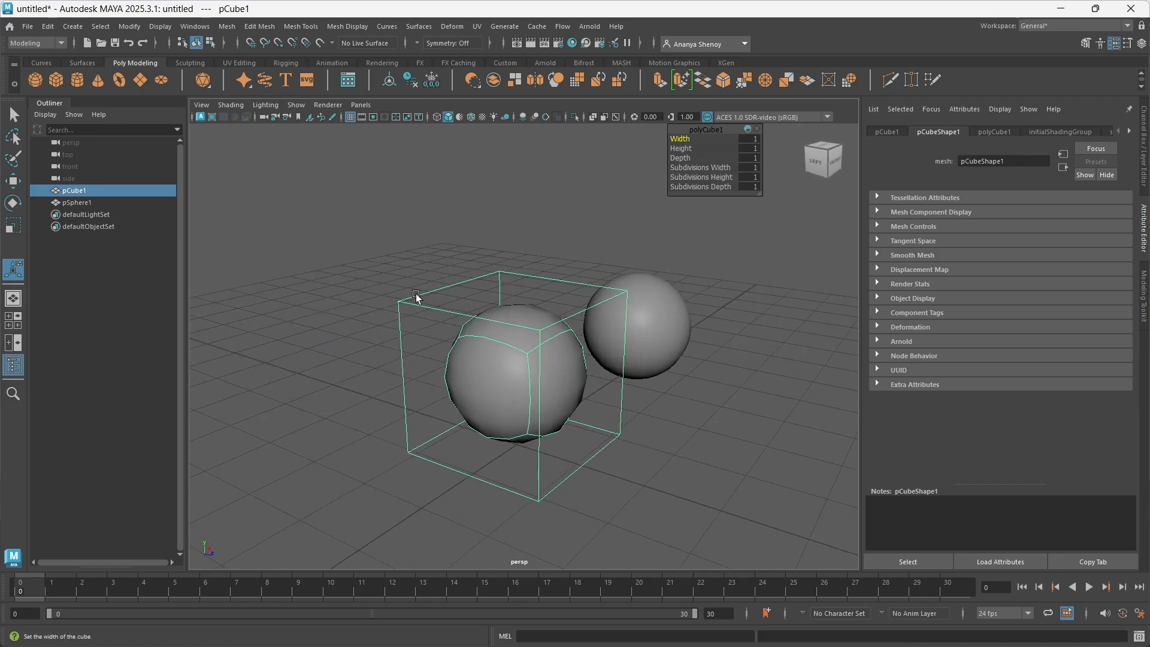
{"action": "left_click_drag", "start_coordinate": [523, 493], "coordinate": [475, 526], "text": "alt"}
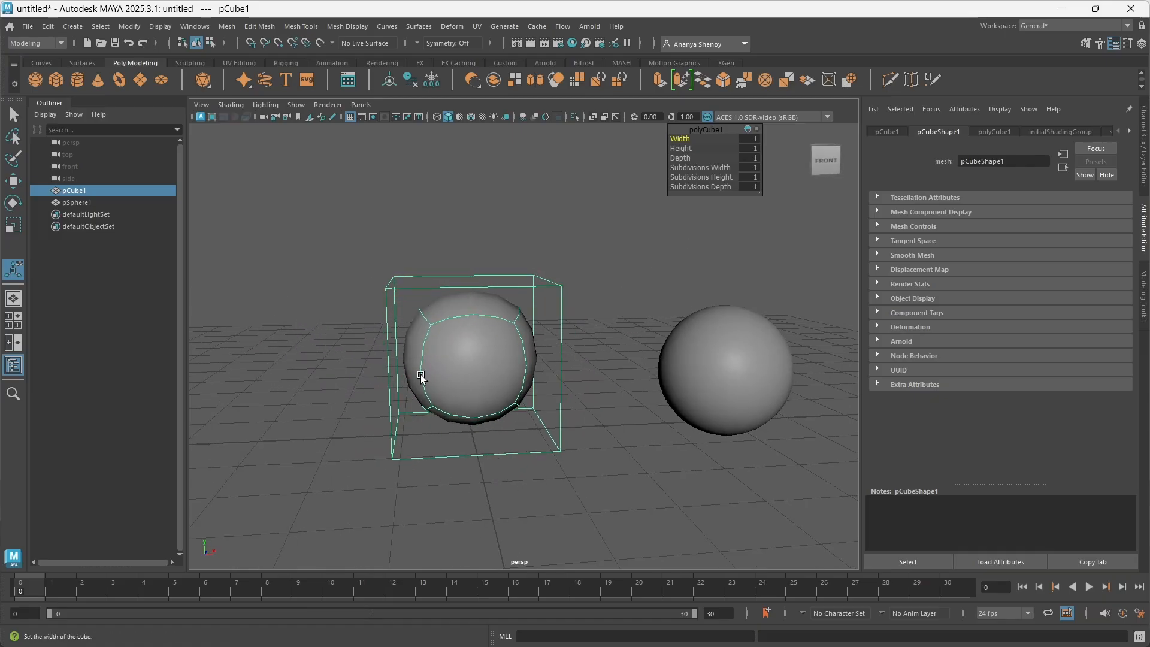
{"action": "key", "text": "1"}
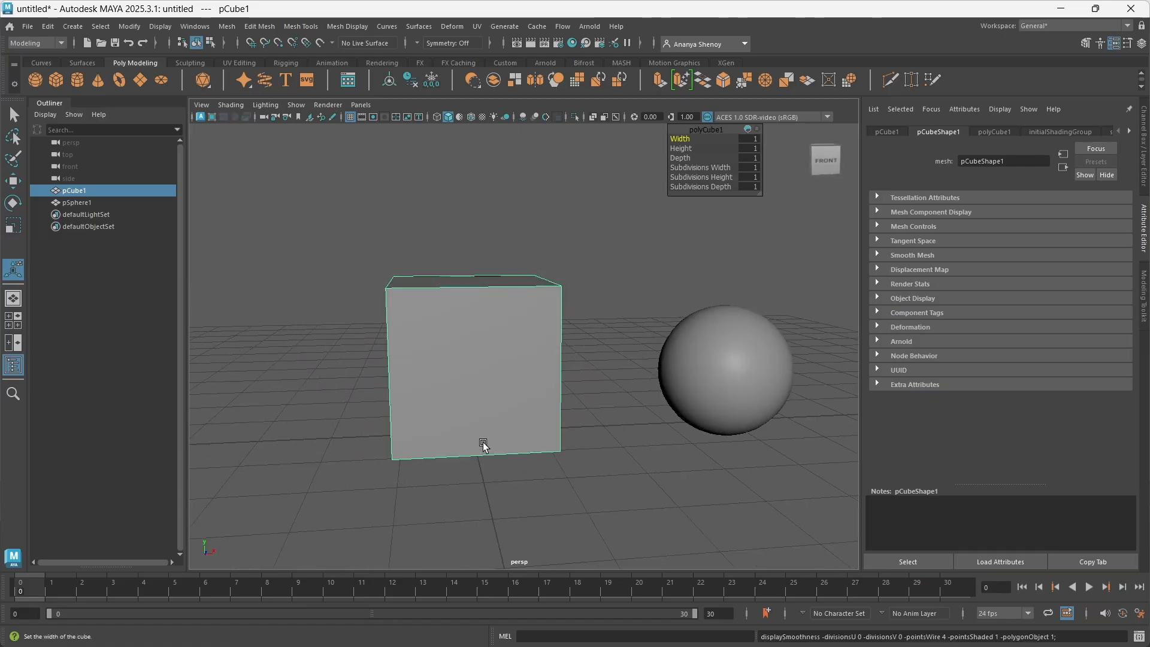
{"action": "key", "text": "3"}
{"action": "key", "text": "1"}
{"action": "scroll", "coordinate": [510, 392], "scroll_direction": "down", "scroll_amount": 2}
{"action": "left_click_drag", "start_coordinate": [516, 419], "coordinate": [471, 418], "text": "alt"}
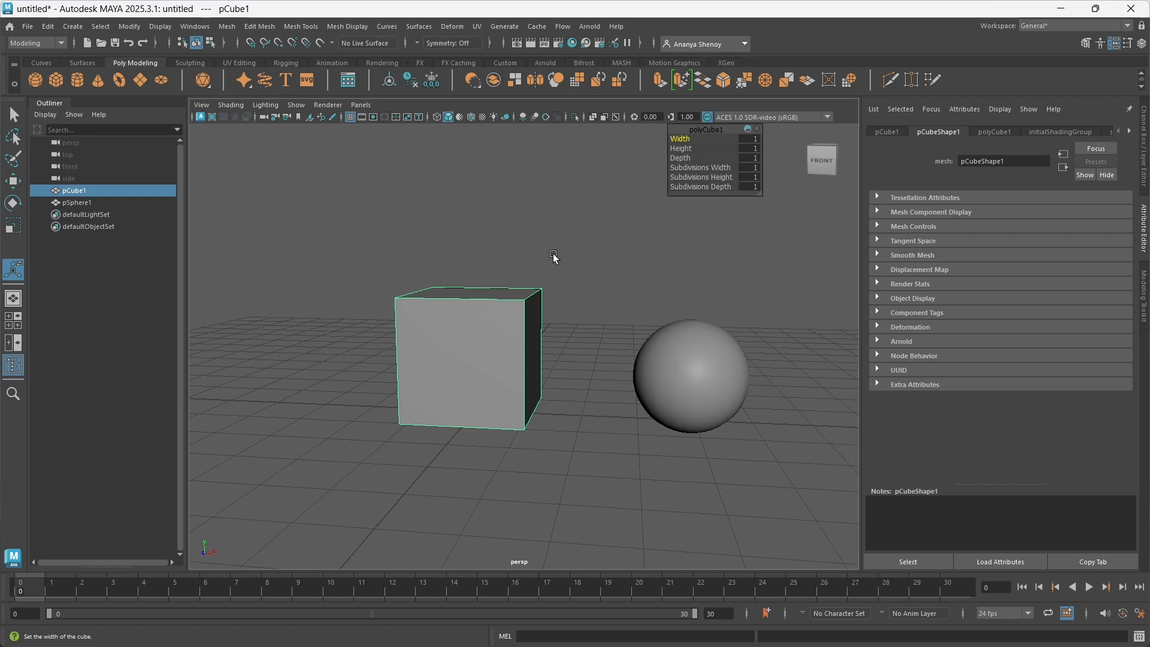
{"action": "left_click_drag", "start_coordinate": [454, 435], "coordinate": [552, 327], "text": "alt"}
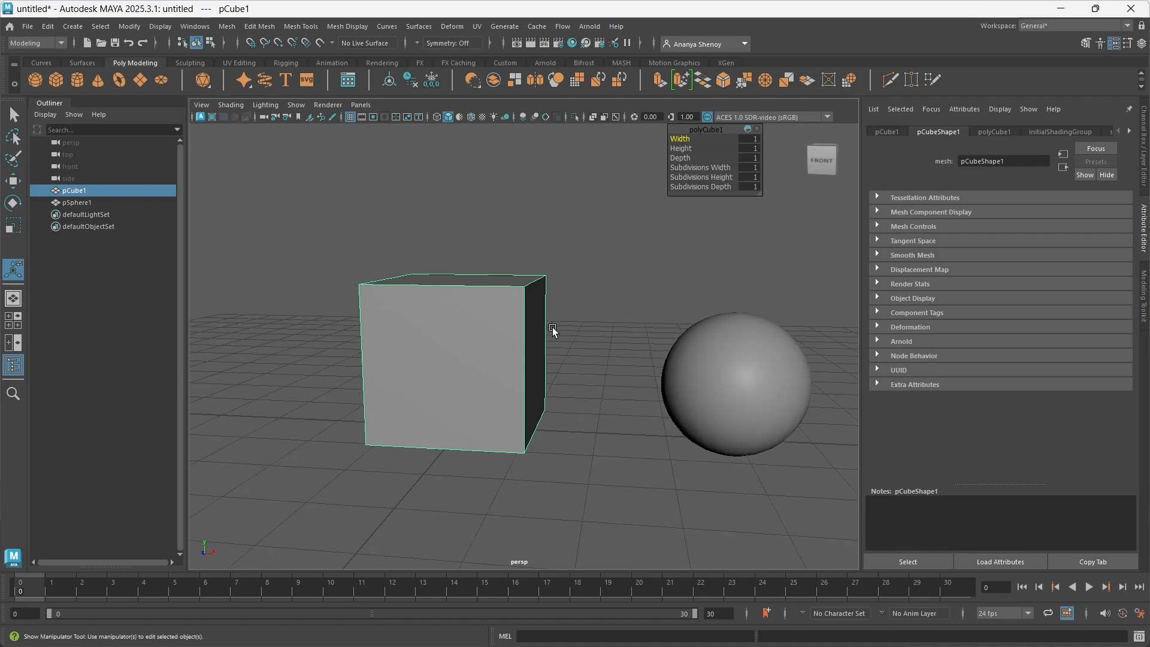
{"action": "left_click", "coordinate": [375, 206]}
{"action": "left_click_drag", "start_coordinate": [376, 206], "coordinate": [444, 314]}
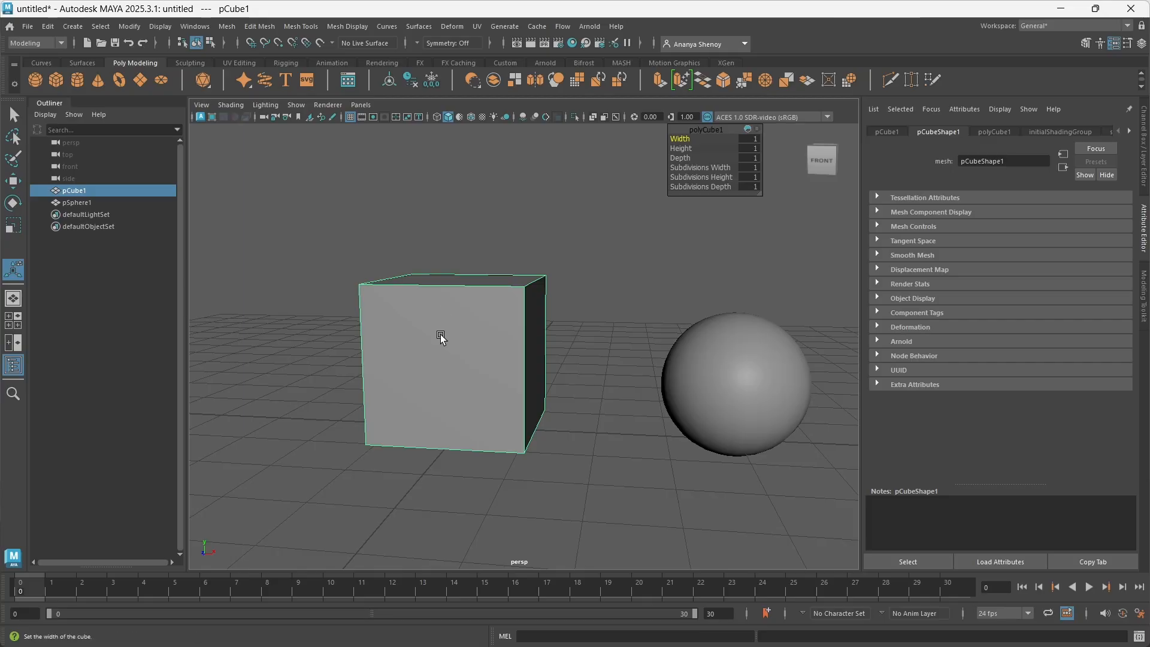
{"action": "left_click_drag", "start_coordinate": [478, 467], "coordinate": [425, 388], "text": "alt"}
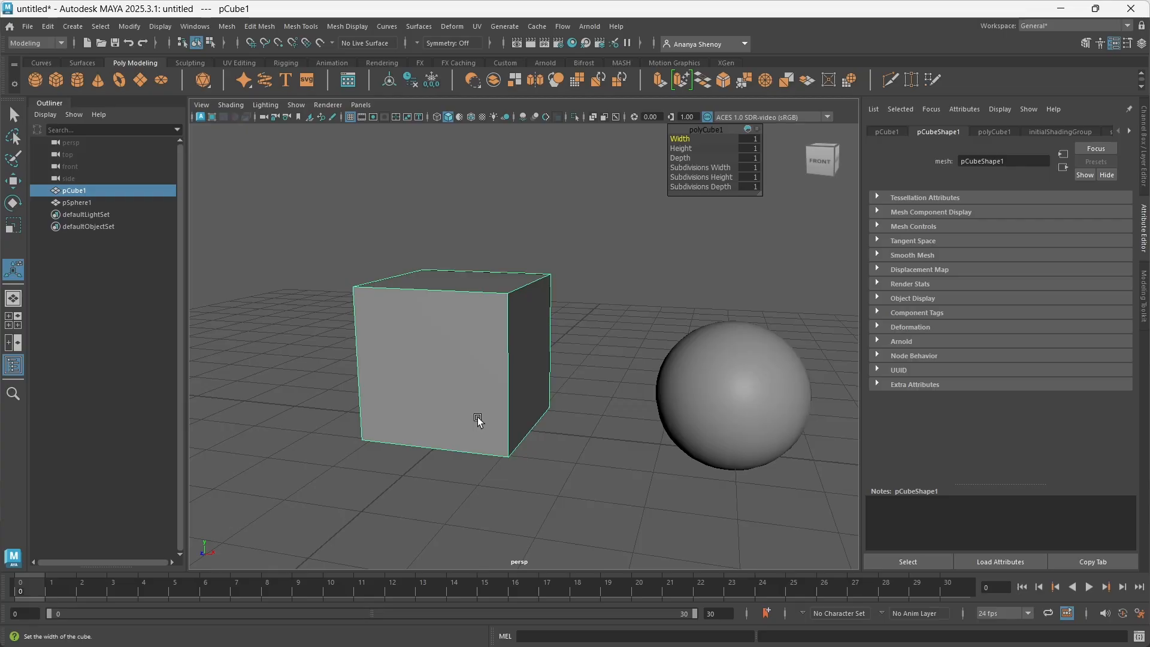
{"action": "scroll", "coordinate": [478, 419], "scroll_direction": "up", "scroll_amount": 3}
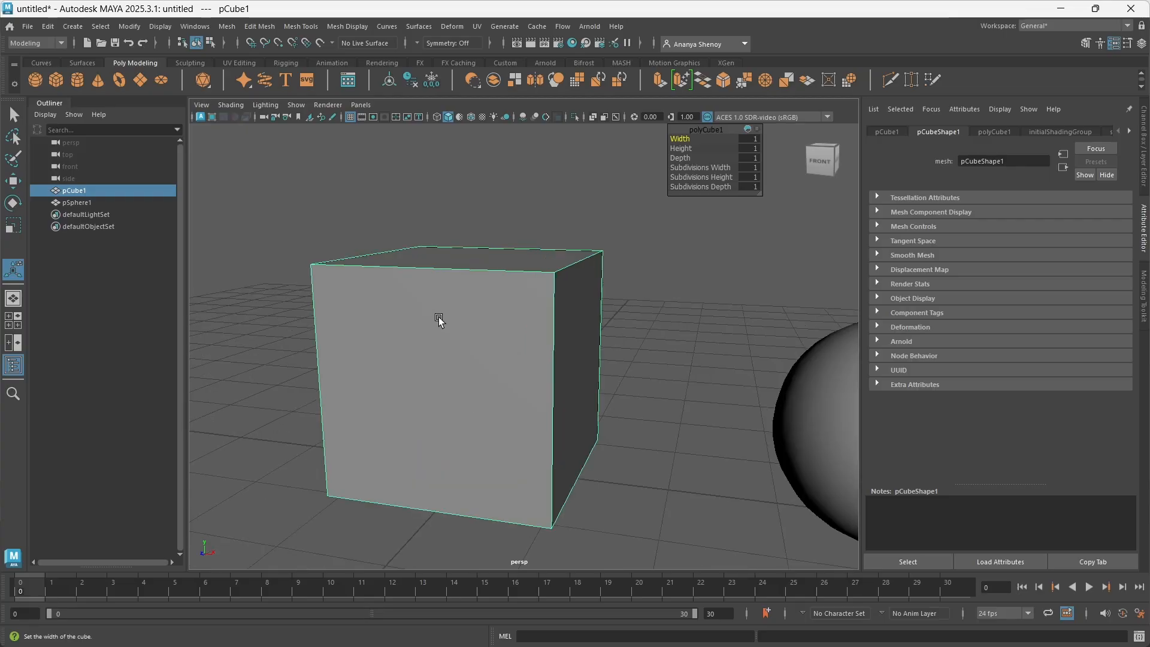
Try the Smooth operation on the cube mesh, inspect the result, and undo it
{"action": "left_click_drag", "start_coordinate": [519, 329], "coordinate": [507, 366], "text": "alt"}
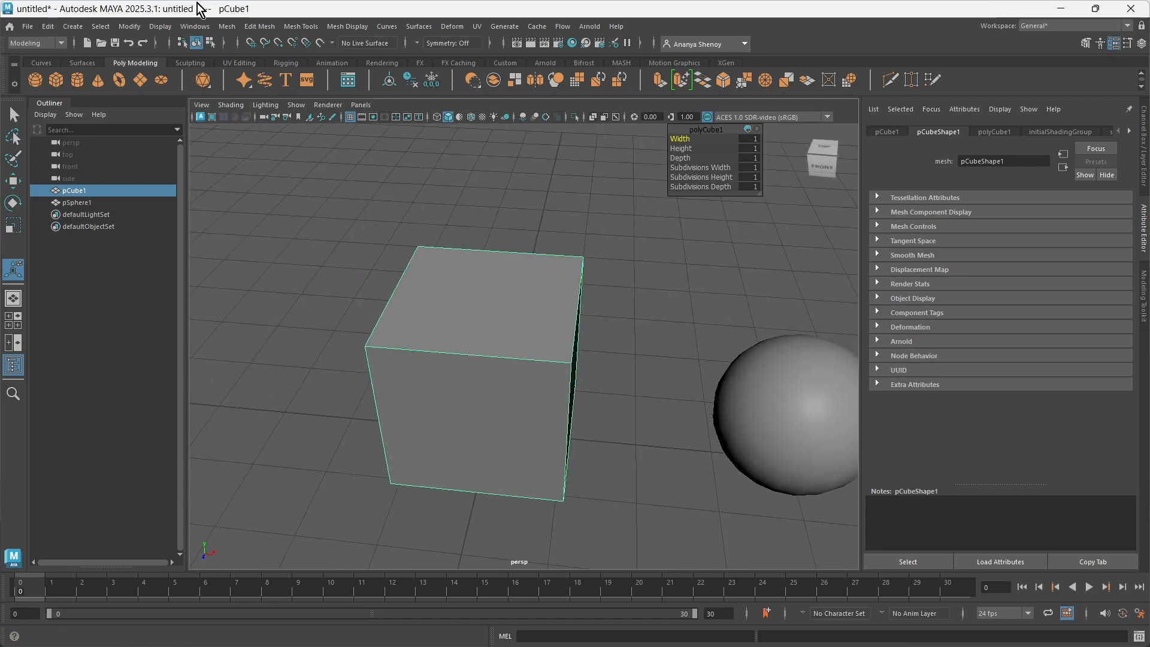
{"action": "left_click", "coordinate": [226, 27]}
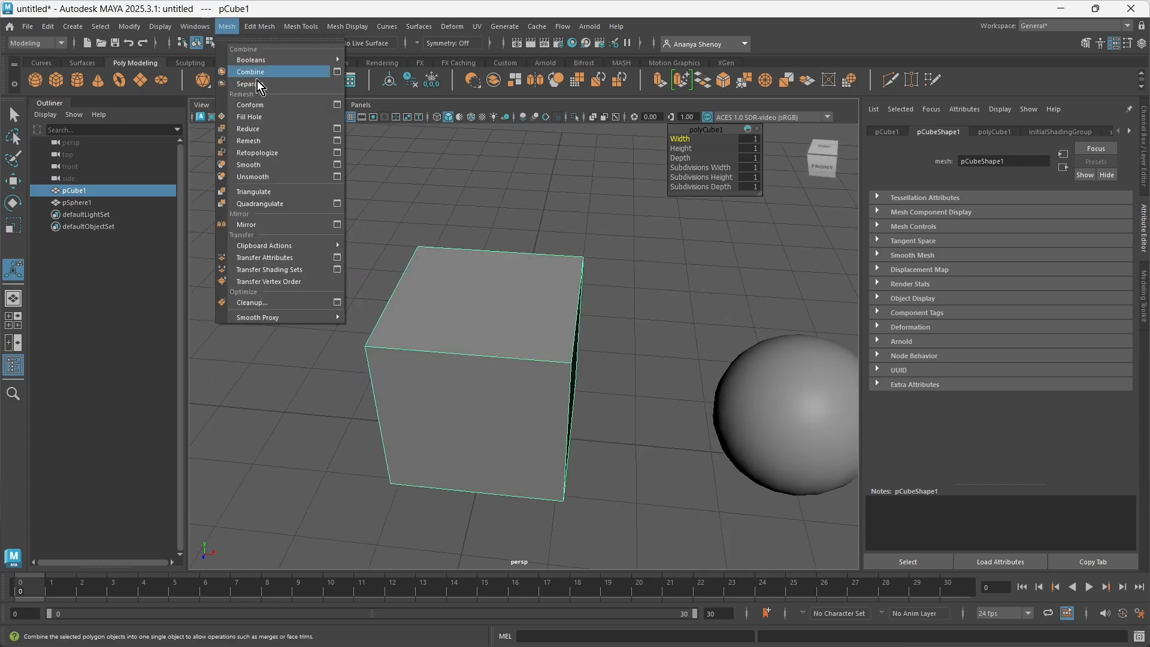
{"action": "left_click", "coordinate": [273, 163]}
{"action": "left_click_drag", "start_coordinate": [419, 444], "coordinate": [479, 307], "text": "alt"}
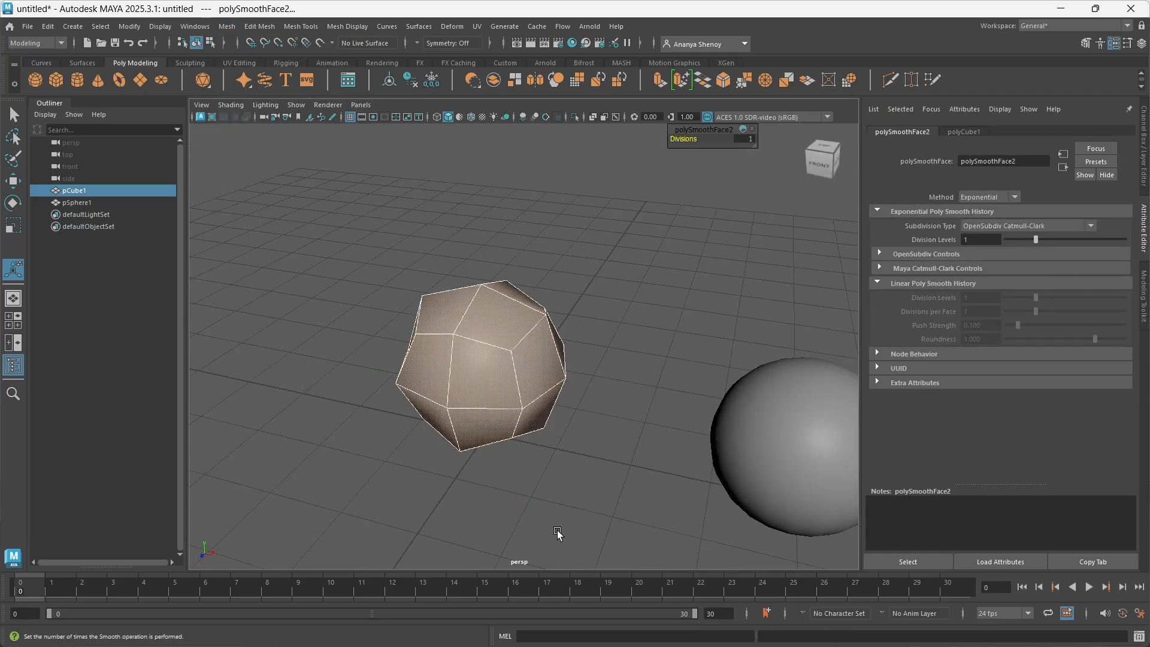
{"action": "key", "text": "ctrl+z"}
{"action": "left_click_drag", "start_coordinate": [527, 435], "coordinate": [518, 437], "text": "alt"}
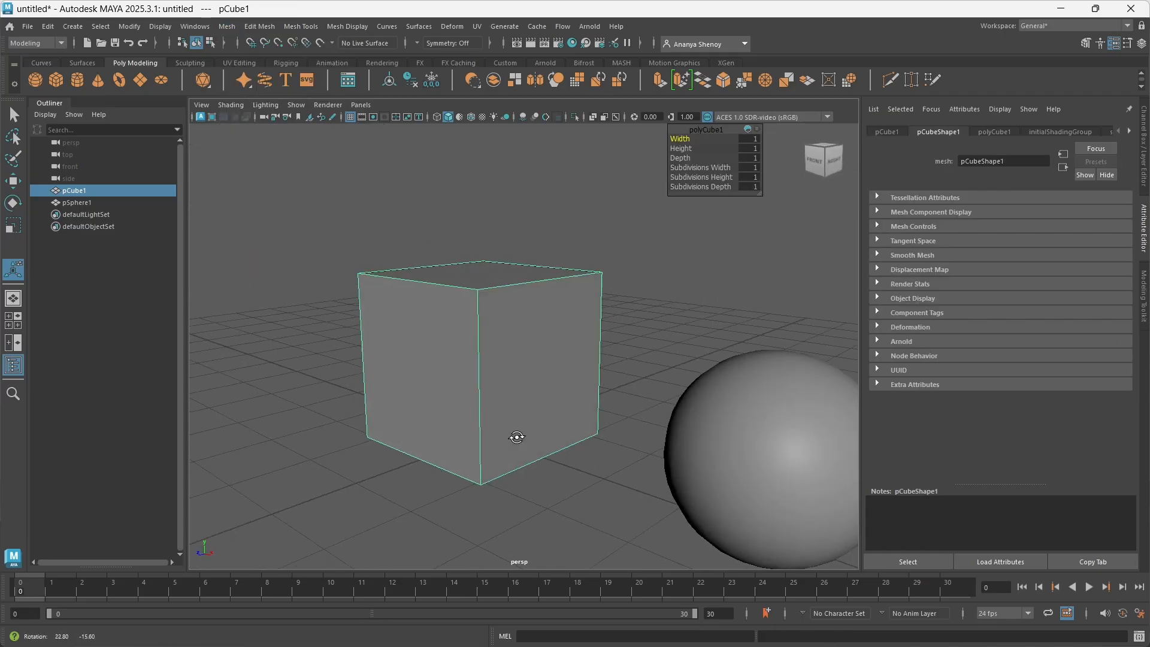
Insert a horizontal edge loop around the cube close to its upper edge with the Insert Edge Loop Tool
{"action": "left_click_drag", "start_coordinate": [379, 332], "coordinate": [415, 371], "text": "alt"}
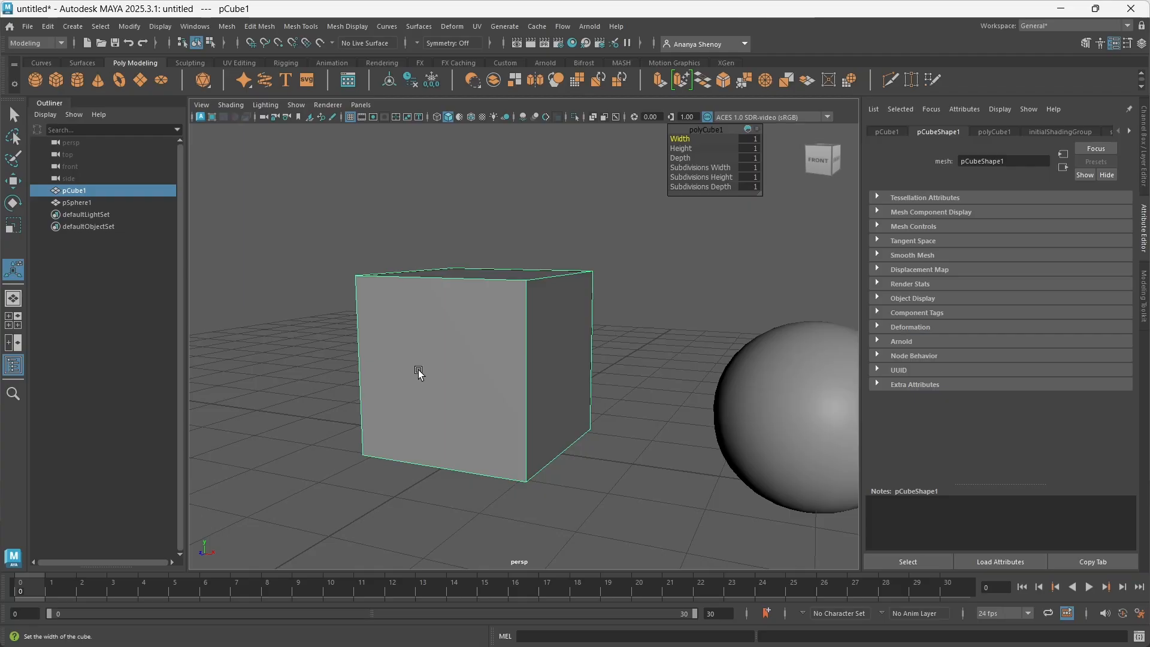
{"action": "right_click_drag", "start_coordinate": [418, 371], "coordinate": [334, 325], "text": "shift"}
{"action": "left_click_drag", "start_coordinate": [332, 339], "coordinate": [486, 333], "text": "alt"}
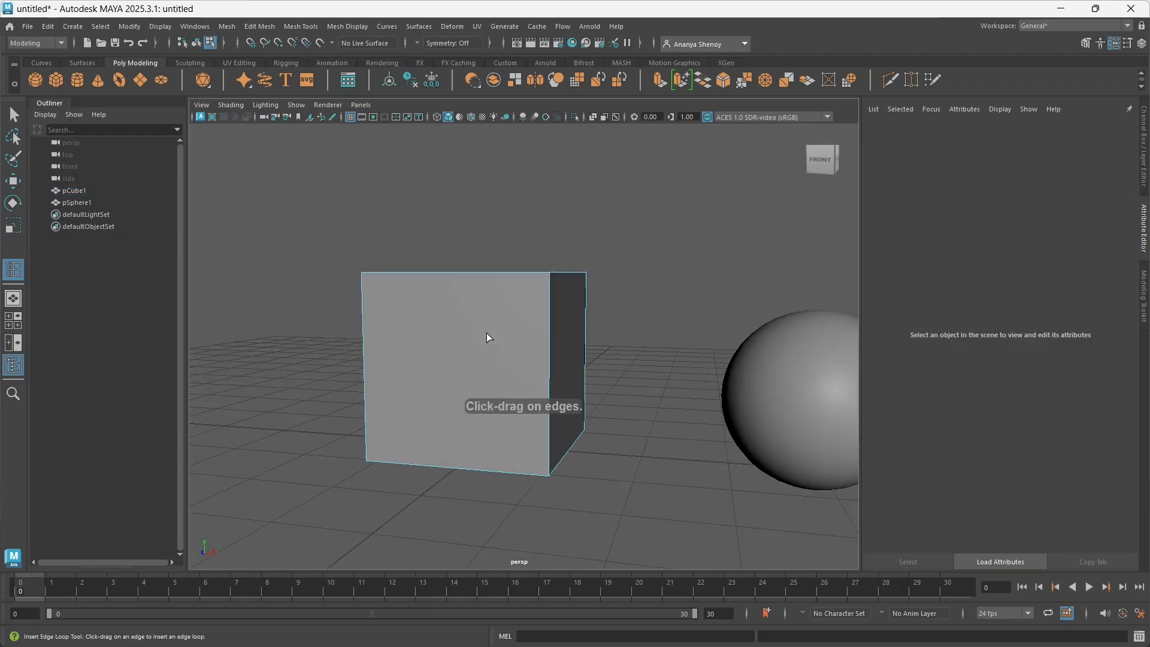
{"action": "left_click_drag", "start_coordinate": [577, 358], "coordinate": [473, 404], "text": "alt"}
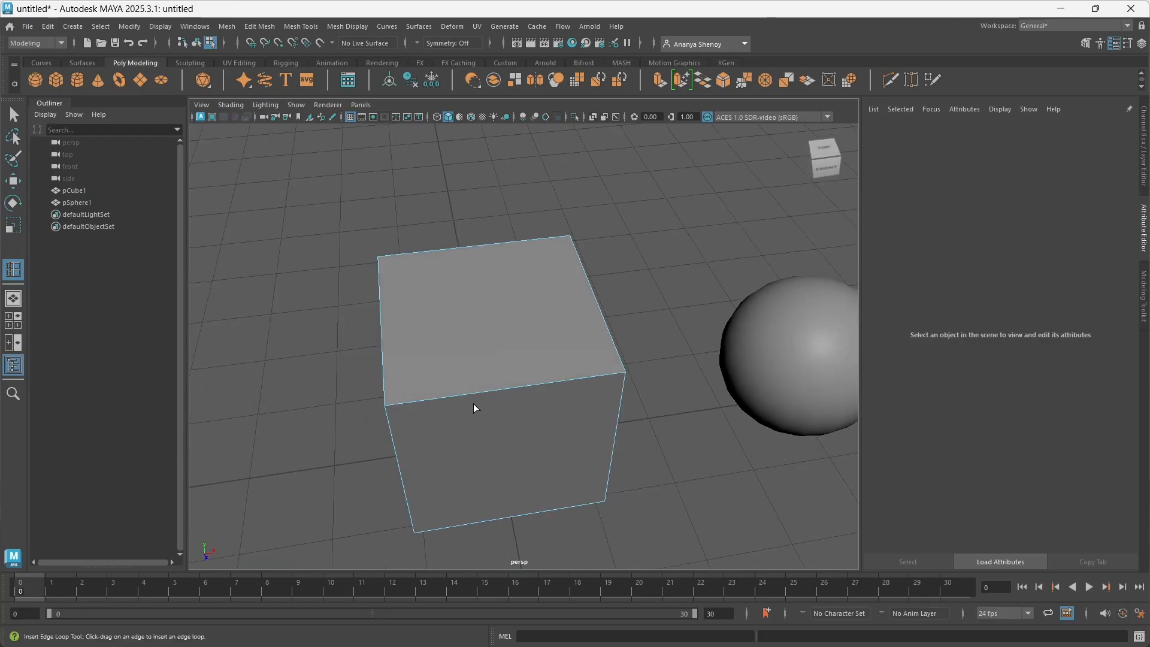
{"action": "scroll", "coordinate": [473, 406], "scroll_direction": "down", "scroll_amount": 4}
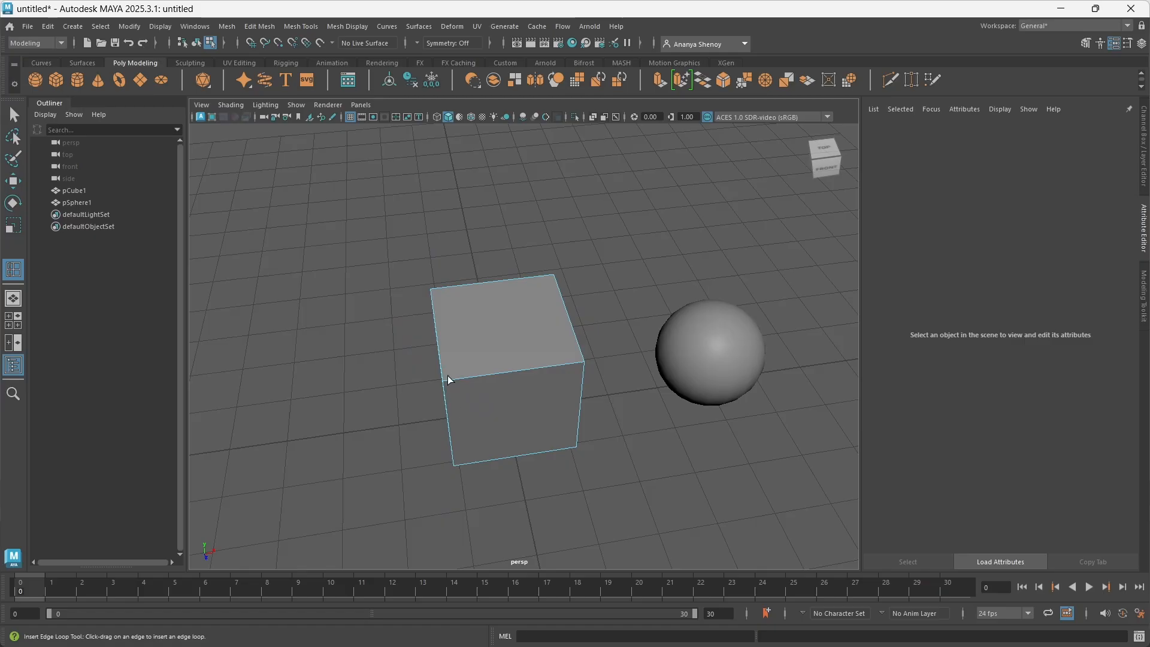
{"action": "left_click_drag", "start_coordinate": [501, 448], "coordinate": [462, 393], "text": "alt"}
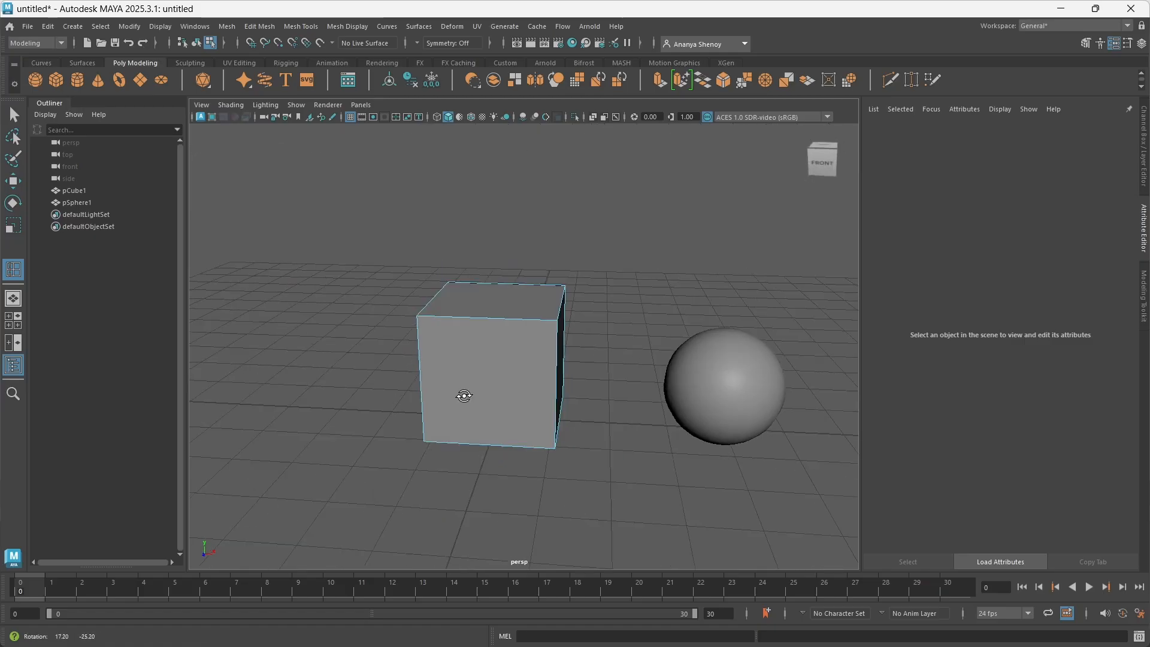
{"action": "right_click_drag", "start_coordinate": [462, 393], "coordinate": [503, 393], "text": "alt"}
{"action": "left_click_drag", "start_coordinate": [502, 393], "coordinate": [514, 432], "text": "alt"}
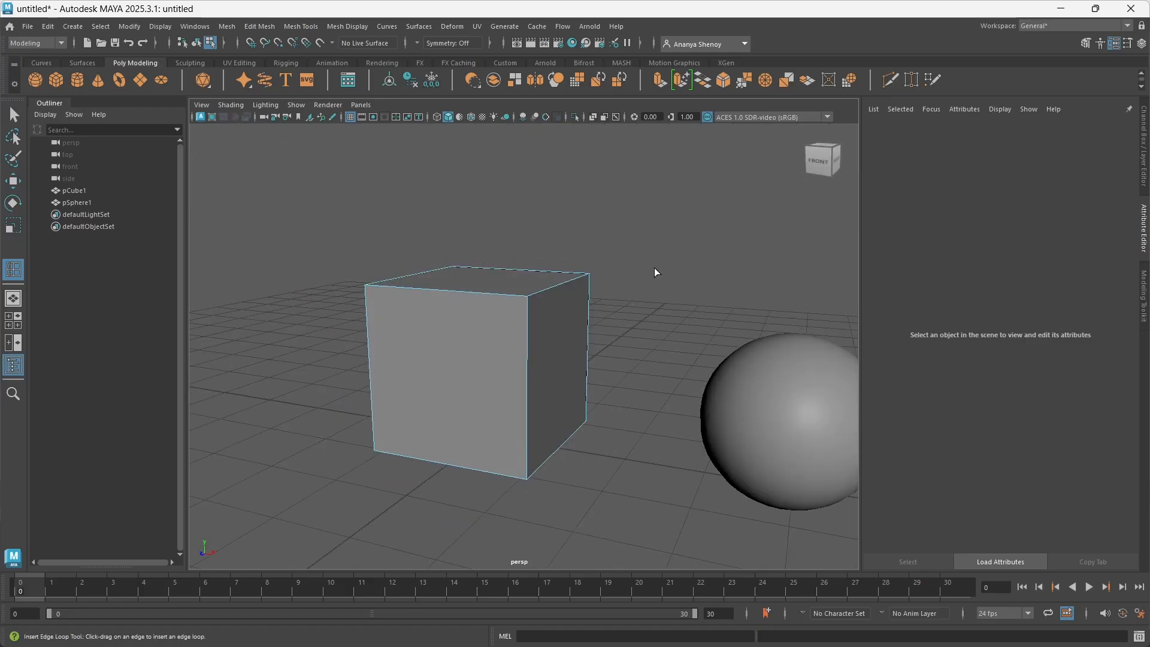
{"action": "scroll", "coordinate": [524, 319], "scroll_direction": "up", "scroll_amount": 2}
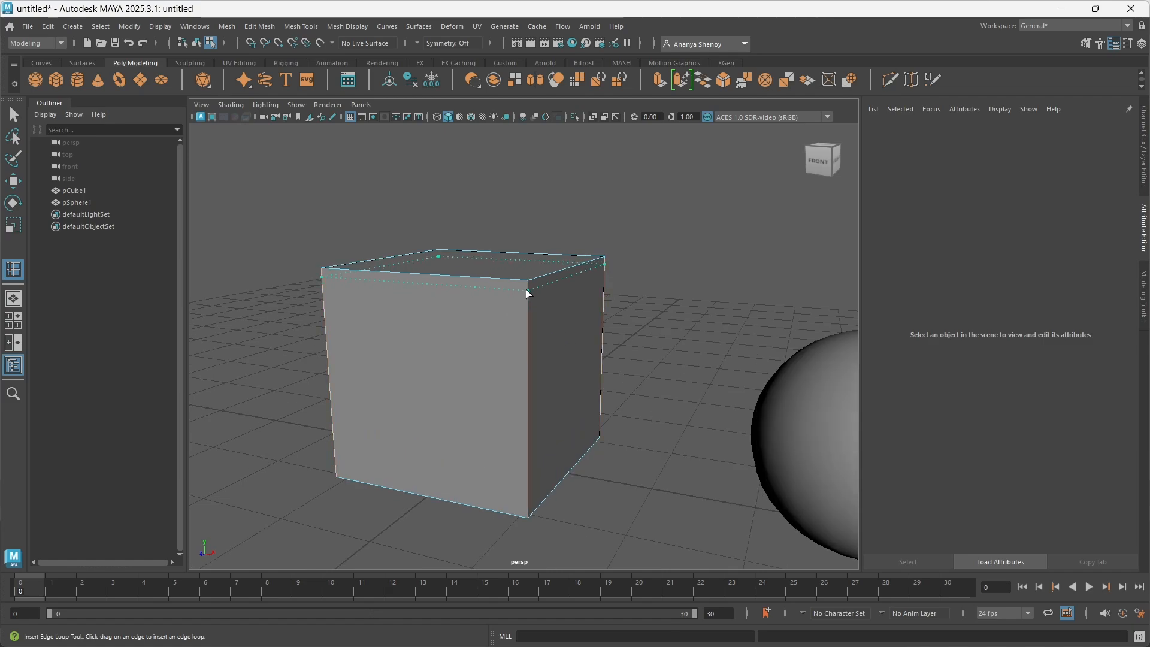
{"action": "left_click", "coordinate": [526, 289]}
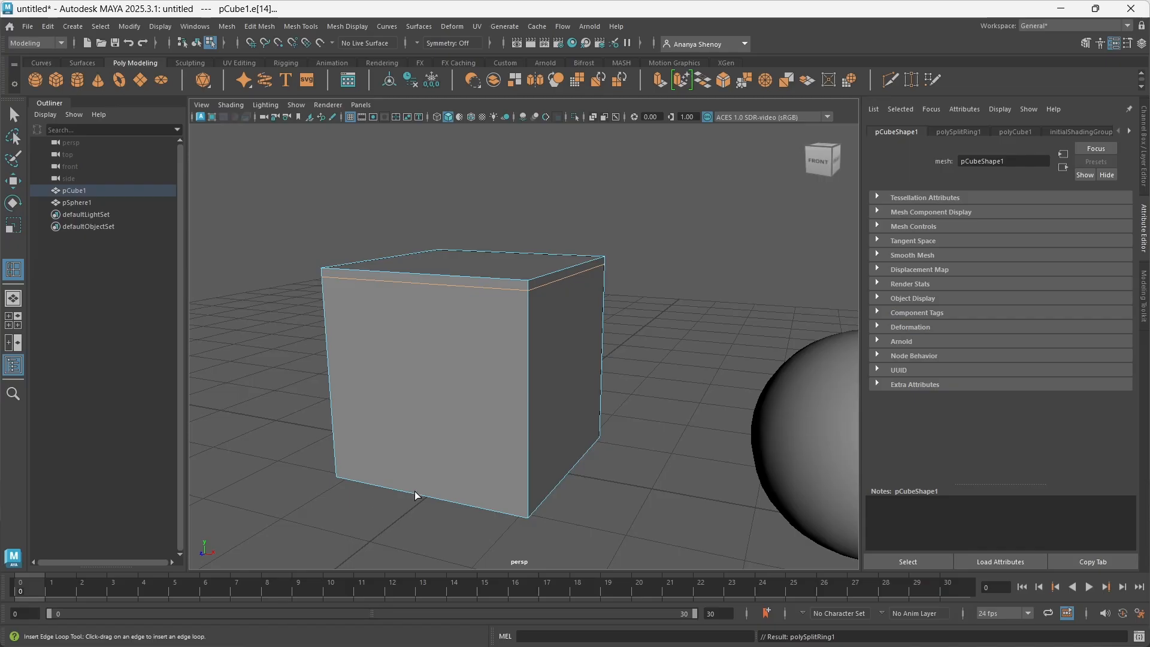
Preview the cube with its upper edge loop in smooth mesh display, then return to the unsmoothed display
{"action": "key", "text": "3"}
{"action": "left_click_drag", "start_coordinate": [393, 462], "coordinate": [512, 344], "text": "alt"}
{"action": "left_click_drag", "start_coordinate": [415, 340], "coordinate": [501, 396], "text": "alt"}
{"action": "key", "text": "1"}
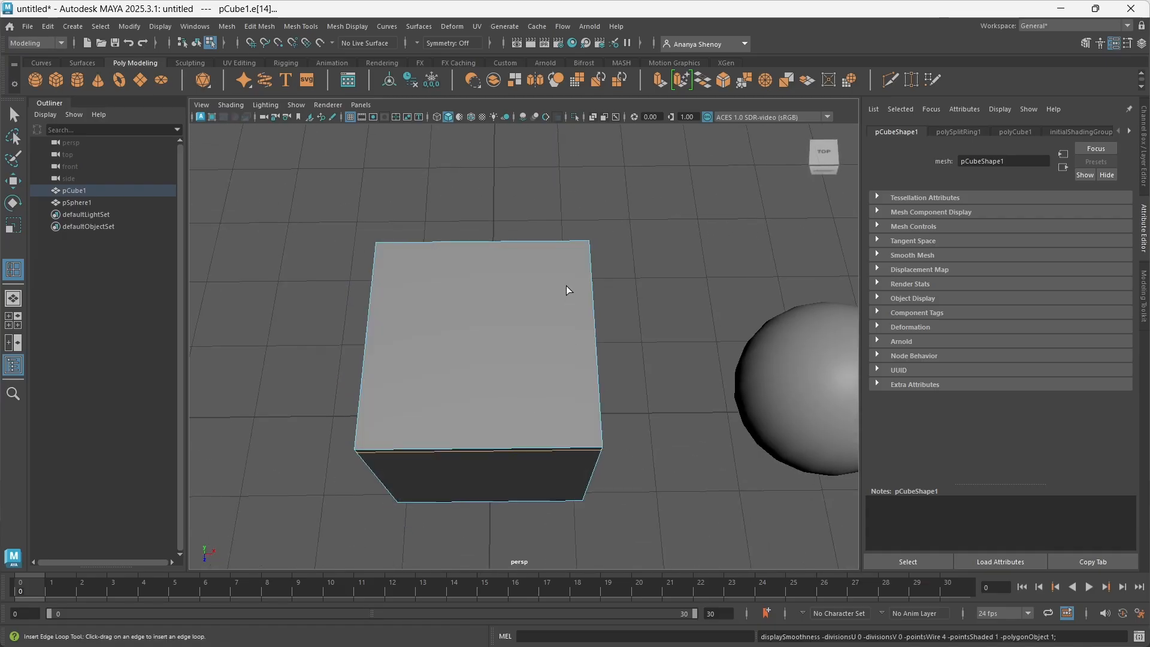
Insert two vertical edge loops across the cube's front face, one close to each side edge
{"action": "left_click_drag", "start_coordinate": [567, 290], "coordinate": [398, 398], "text": "alt"}
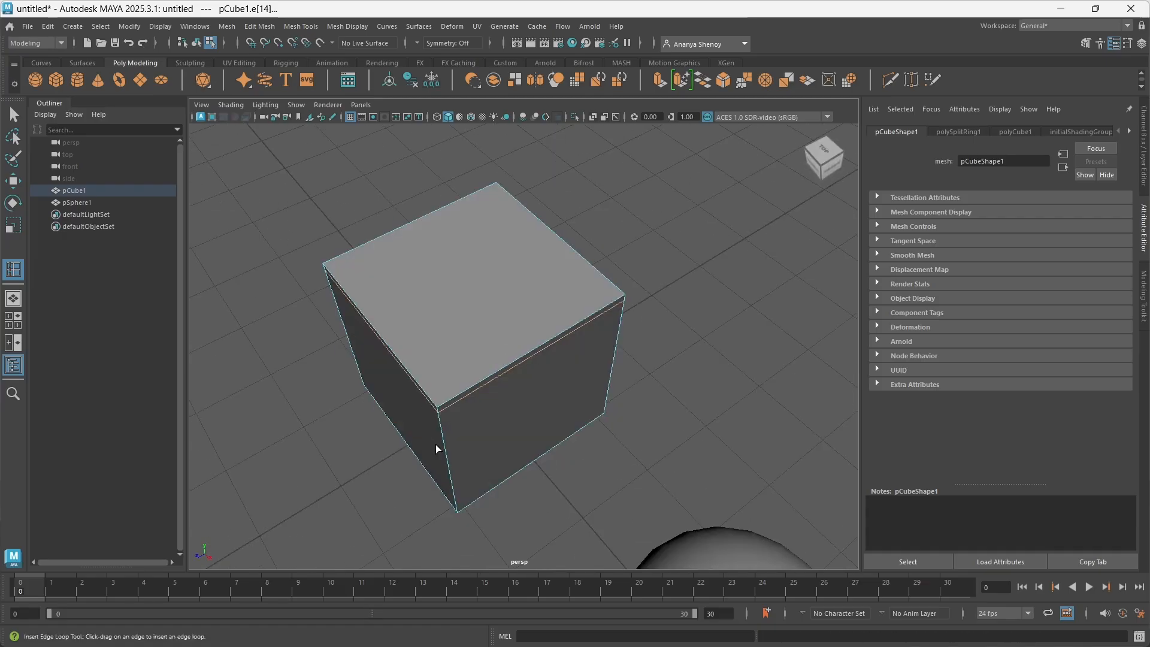
{"action": "left_click_drag", "start_coordinate": [436, 449], "coordinate": [629, 281], "text": "alt"}
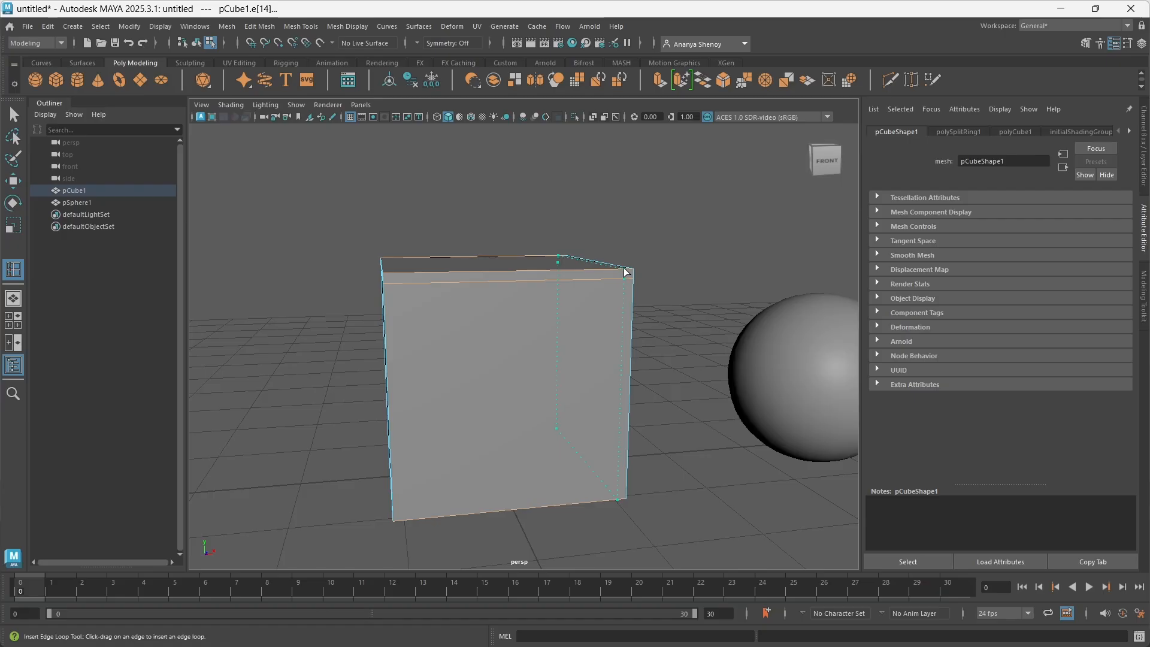
{"action": "left_click", "coordinate": [625, 273]}
{"action": "left_click", "coordinate": [395, 279]}
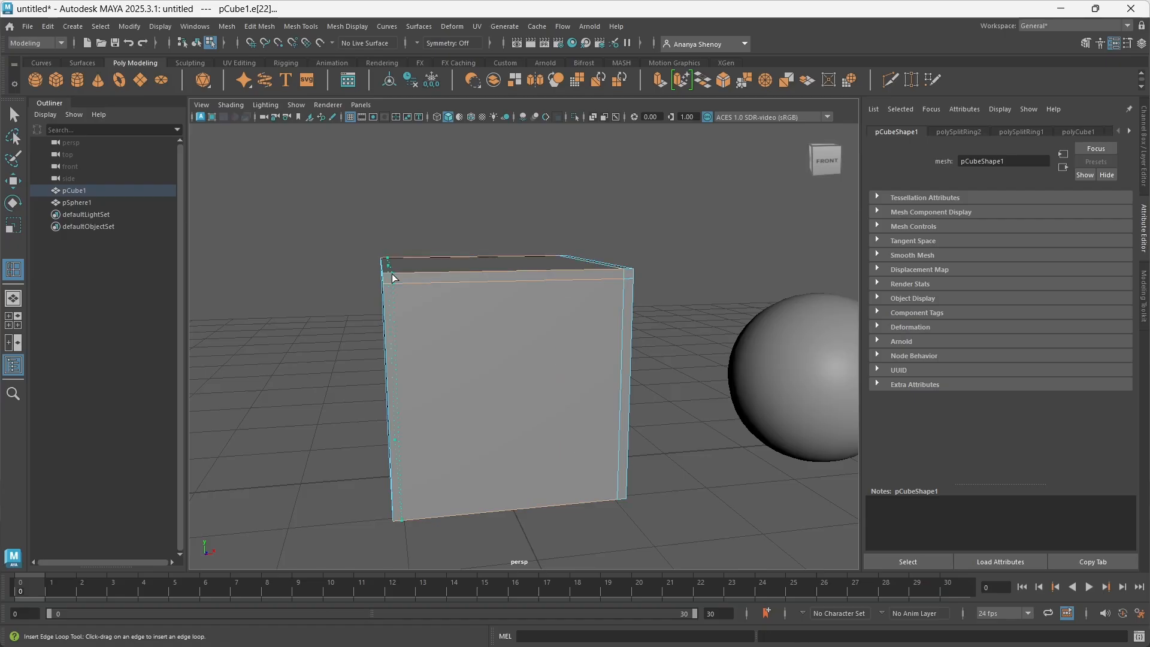
Check how the added side loops shape the cube in smooth mesh preview, then turn the preview off
{"action": "left_click_drag", "start_coordinate": [455, 389], "coordinate": [495, 380], "text": "alt"}
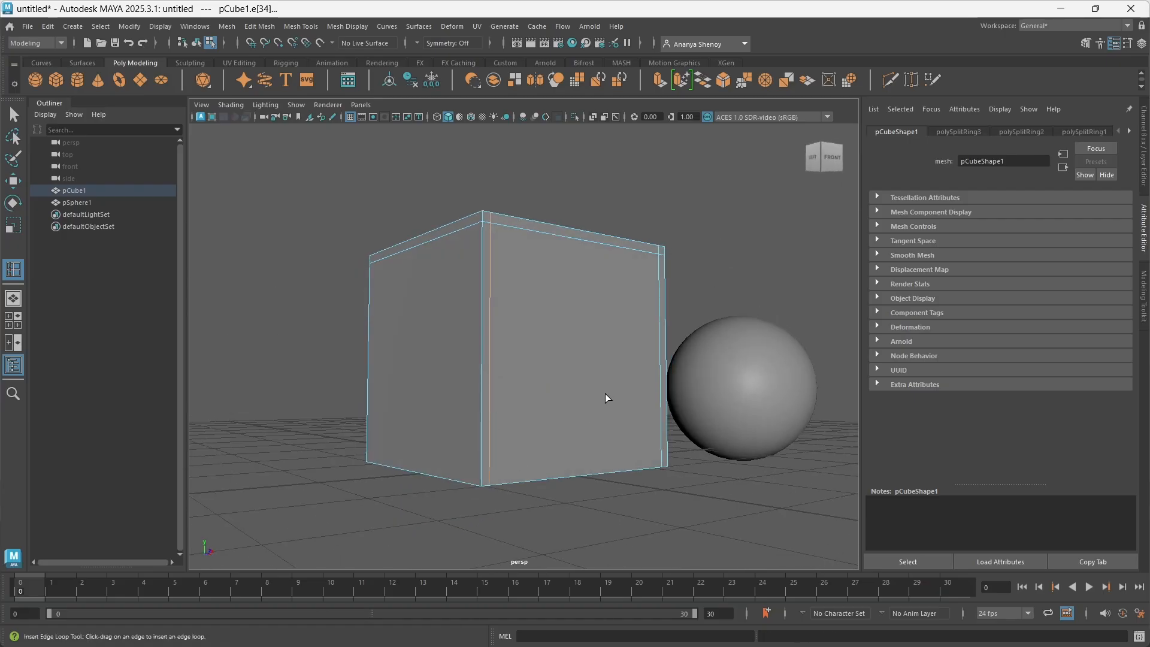
{"action": "key", "text": "3"}
{"action": "left_click_drag", "start_coordinate": [592, 429], "coordinate": [369, 476], "text": "alt"}
{"action": "key", "text": "1"}
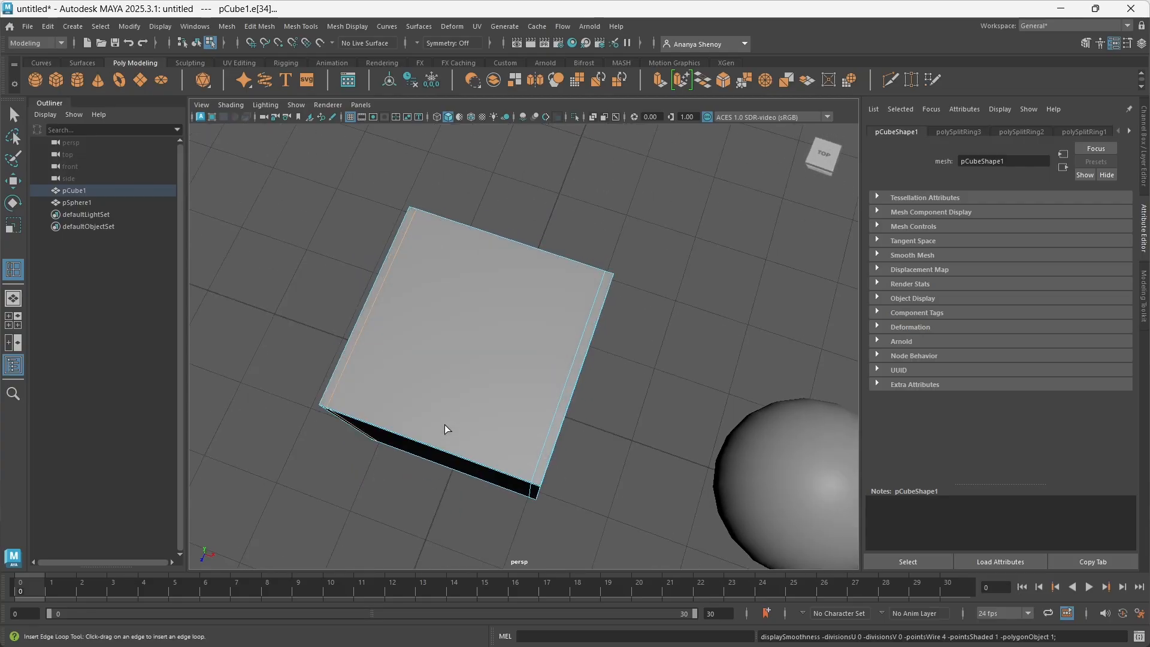
Insert an edge loop close to the cube's bottom edge during smooth mesh preview, then return to the unsmoothed display
{"action": "key", "text": "3"}
{"action": "left_click_drag", "start_coordinate": [444, 425], "coordinate": [425, 287], "text": "alt"}
{"action": "left_click_drag", "start_coordinate": [548, 469], "coordinate": [707, 467], "text": "alt"}
{"action": "left_click", "coordinate": [584, 532]}
{"action": "key", "text": "1"}
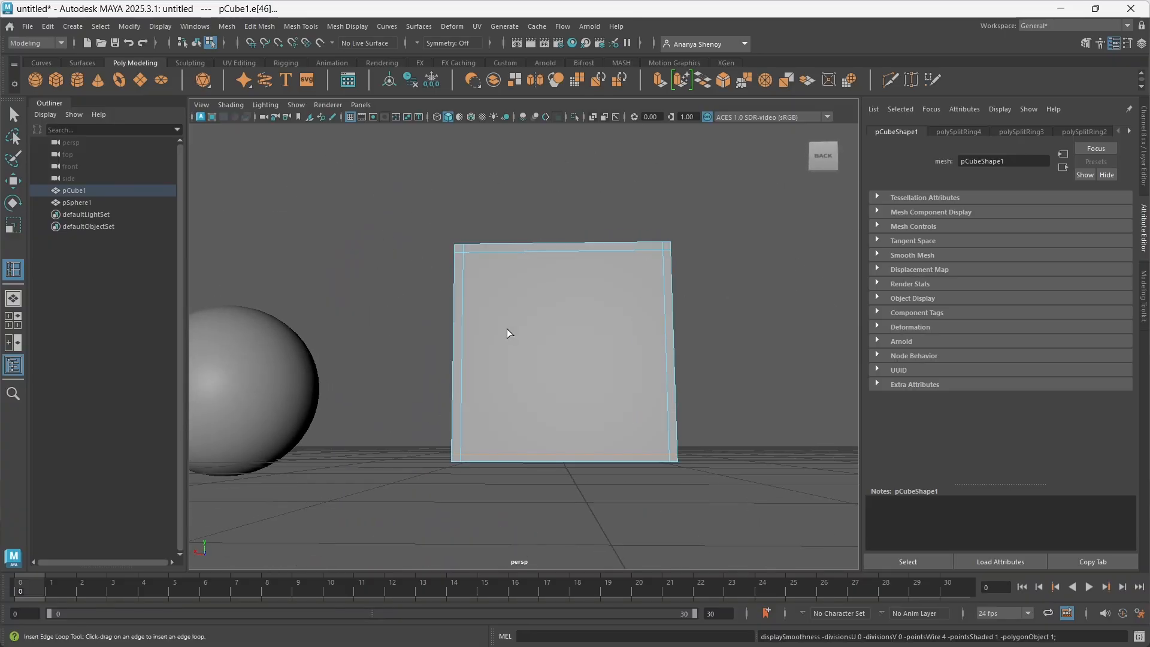
Examine the cube with its lower edge loop in smooth mesh preview, then restore the unsmoothed display
{"action": "key", "text": "3"}
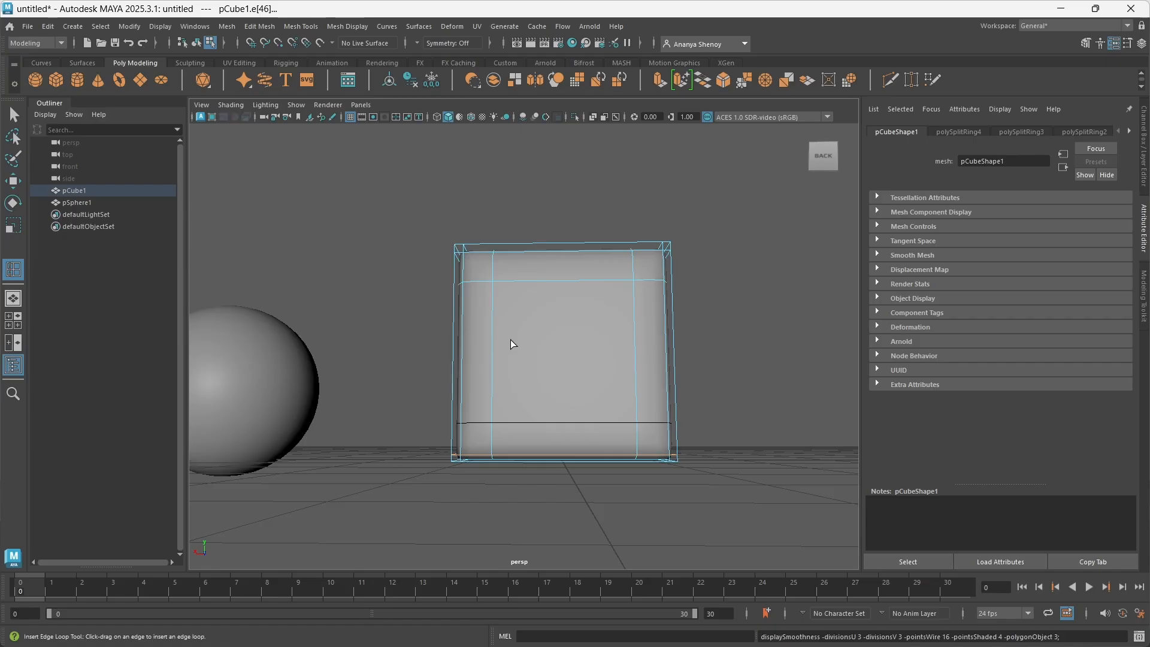
{"action": "left_click_drag", "start_coordinate": [588, 385], "coordinate": [726, 501], "text": "alt"}
{"action": "key", "text": "1"}
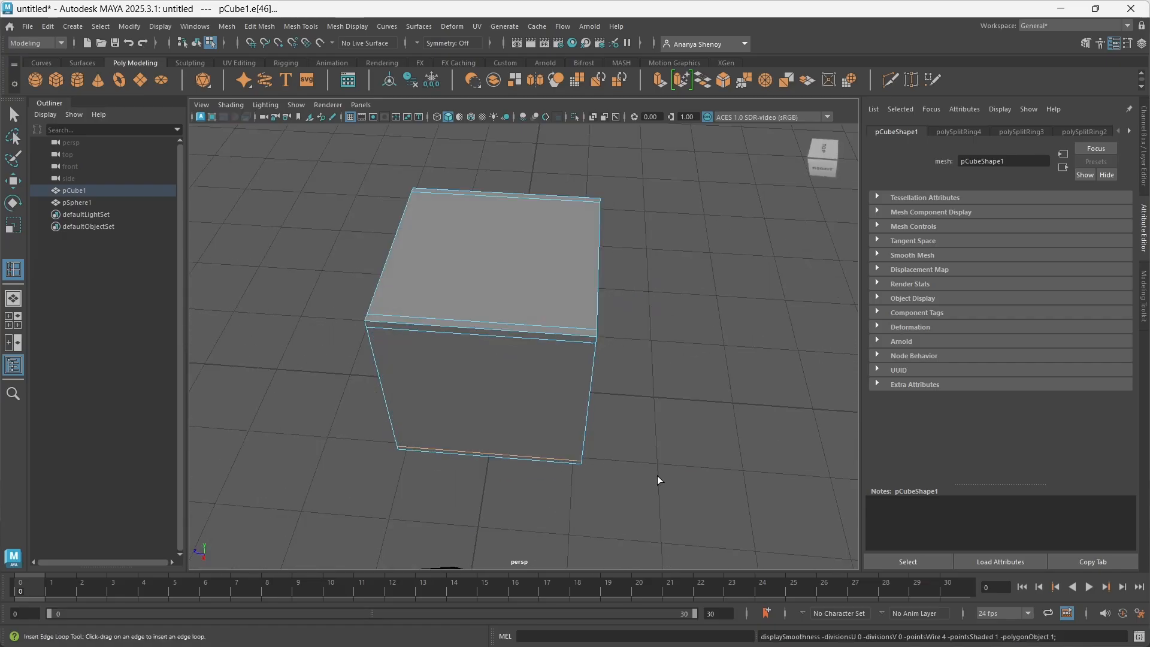
Insert two edge loops running over the cube's top and side, one close to the front face and one close to the back face
{"action": "left_click", "coordinate": [588, 335]}
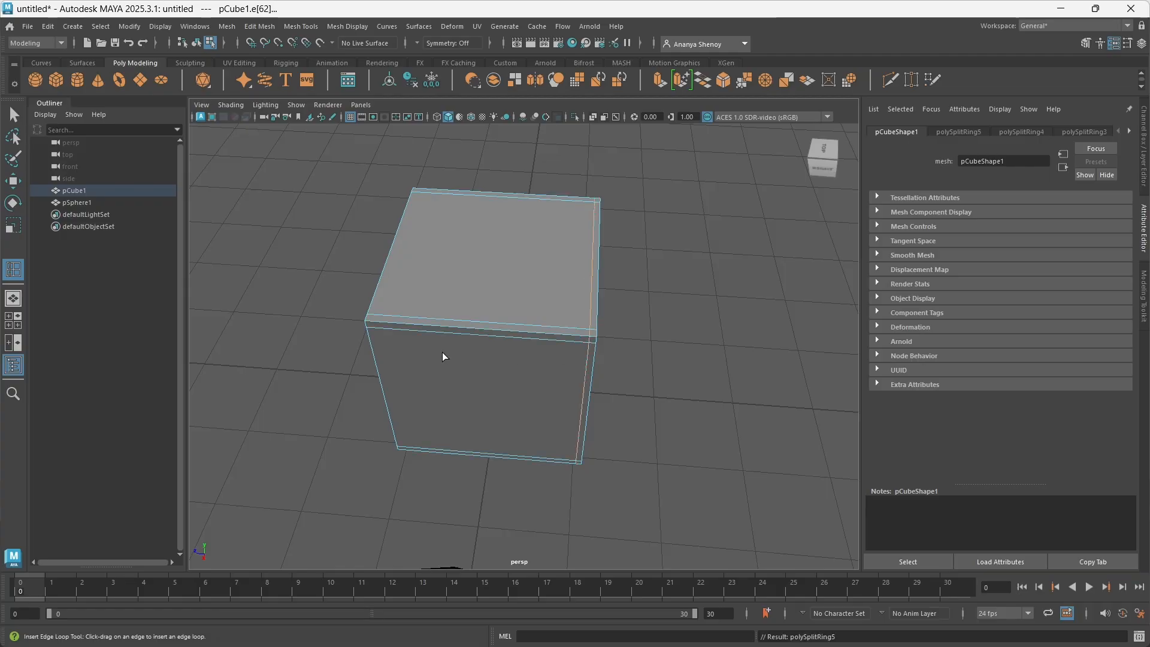
{"action": "left_click", "coordinate": [379, 326]}
Display the cube in smooth mesh preview, then leave the edge loop tool and select the cube as a whole object
{"action": "left_click_drag", "start_coordinate": [373, 324], "coordinate": [694, 390], "text": "alt"}
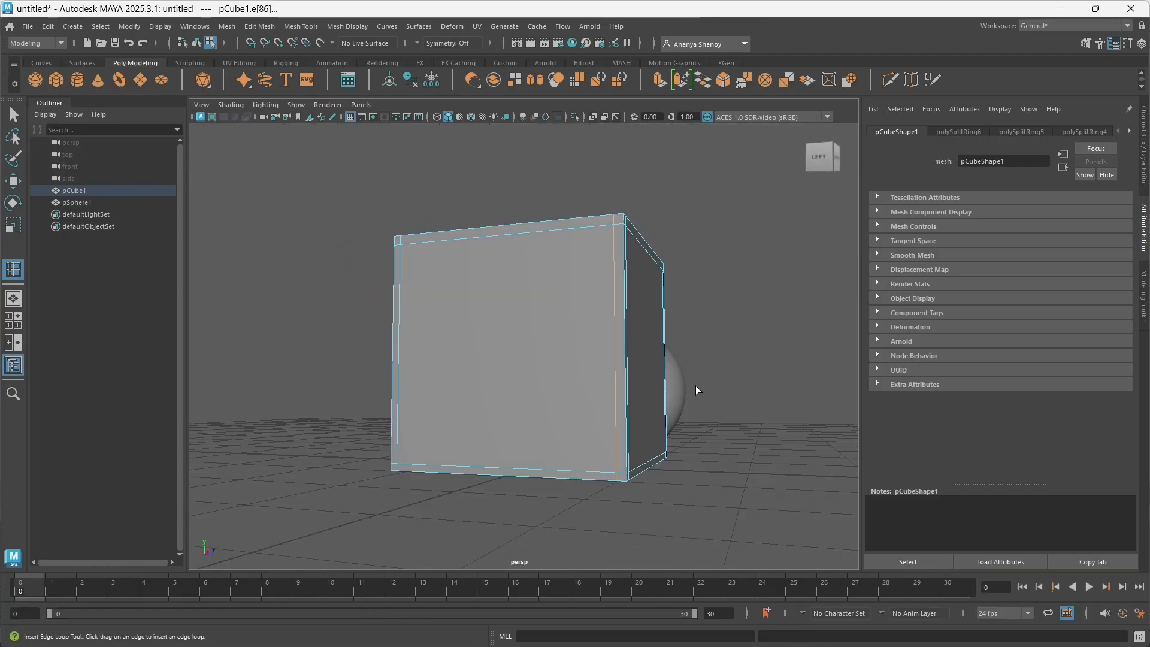
{"action": "left_click_drag", "start_coordinate": [480, 395], "coordinate": [540, 446], "text": "alt"}
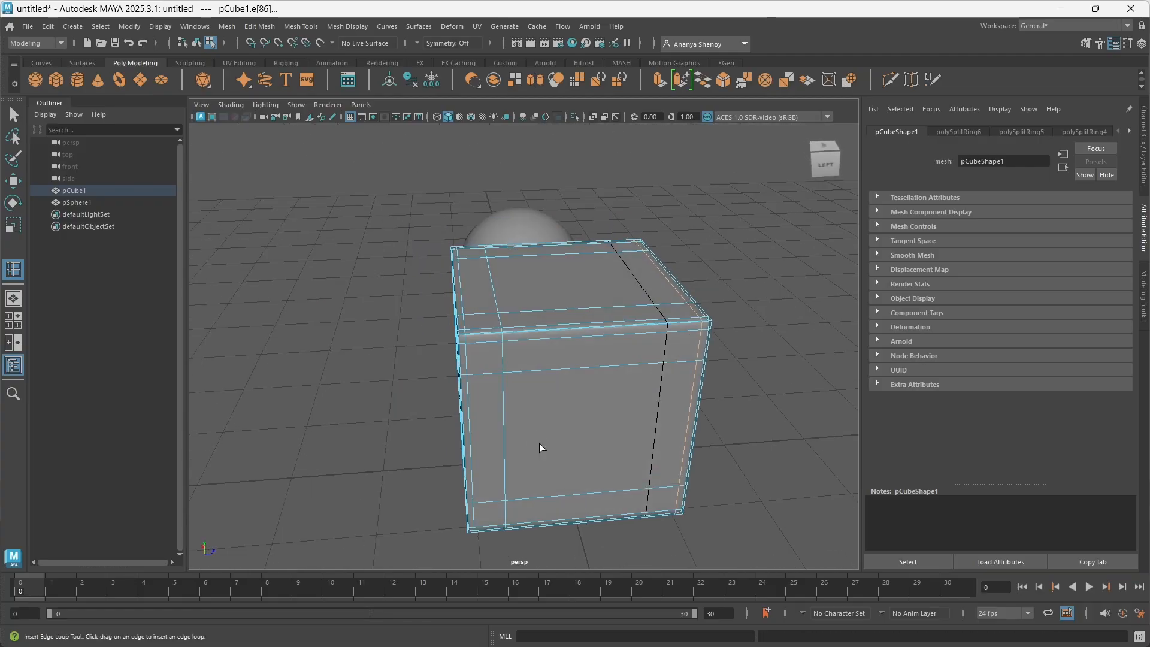
{"action": "left_click", "coordinate": [15, 114]}
{"action": "right_click_drag", "start_coordinate": [464, 334], "coordinate": [521, 270]}
{"action": "left_click", "coordinate": [710, 480]}
{"action": "left_click_drag", "start_coordinate": [567, 479], "coordinate": [552, 468], "text": "alt"}
{"action": "left_click", "coordinate": [566, 366]}
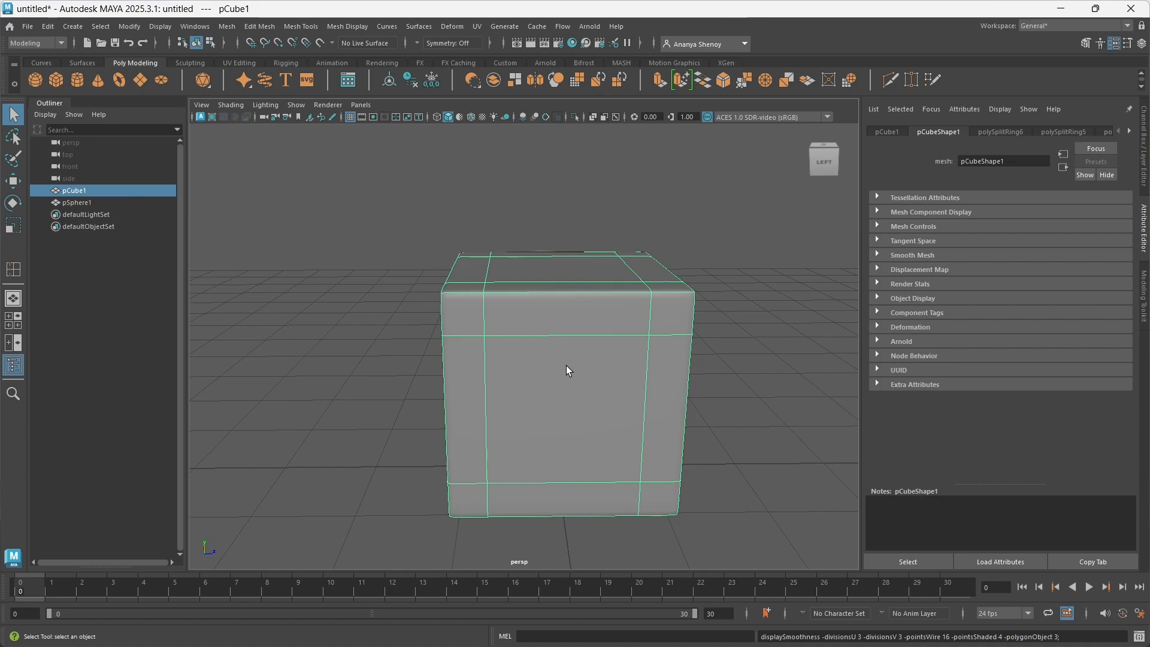
Compare the cube's unsmoothed display with its smooth mesh preview, checking the edge loops near its borders from several sides
{"action": "key", "text": "1"}
{"action": "key", "text": "3"}
{"action": "key", "text": "1"}
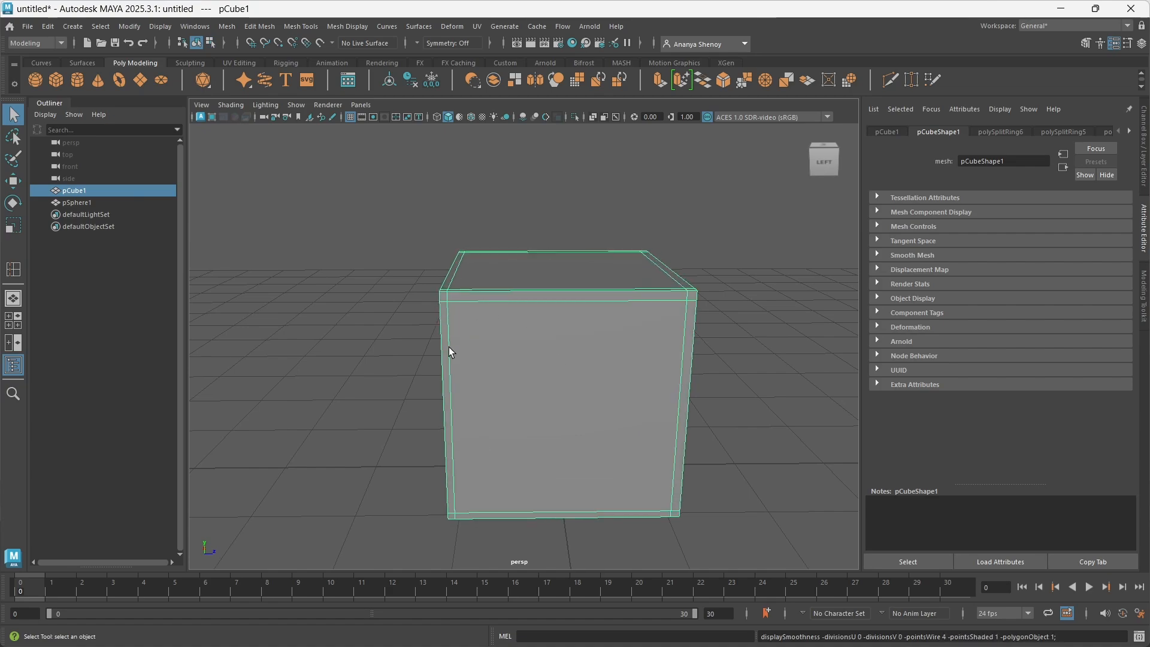
{"action": "key", "text": "3"}
{"action": "key", "text": "1"}
{"action": "left_click_drag", "start_coordinate": [572, 427], "coordinate": [637, 444], "text": "alt"}
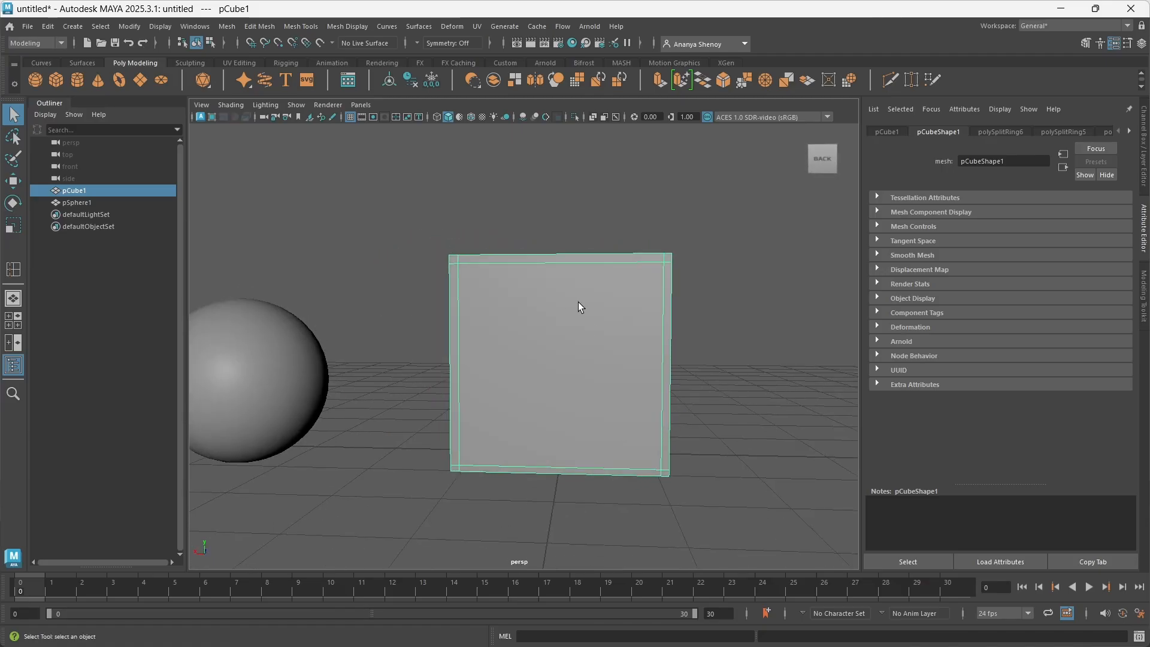
{"action": "left_click_drag", "start_coordinate": [578, 302], "coordinate": [435, 384], "text": "alt"}
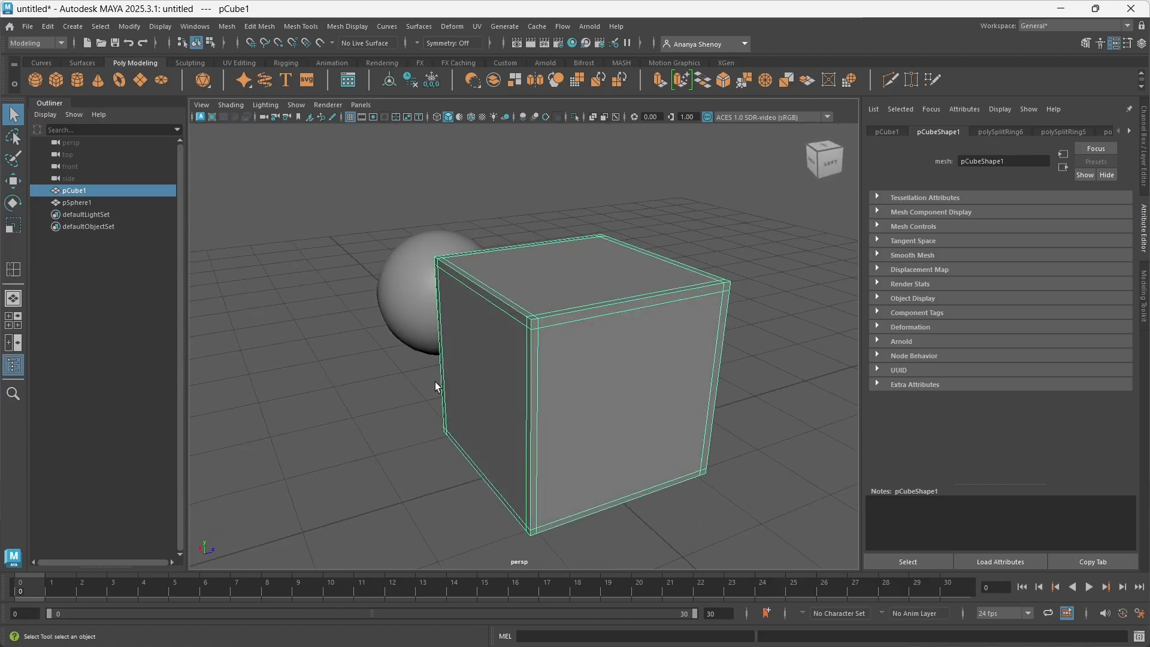
{"action": "left_click_drag", "start_coordinate": [510, 355], "coordinate": [551, 345], "text": "alt"}
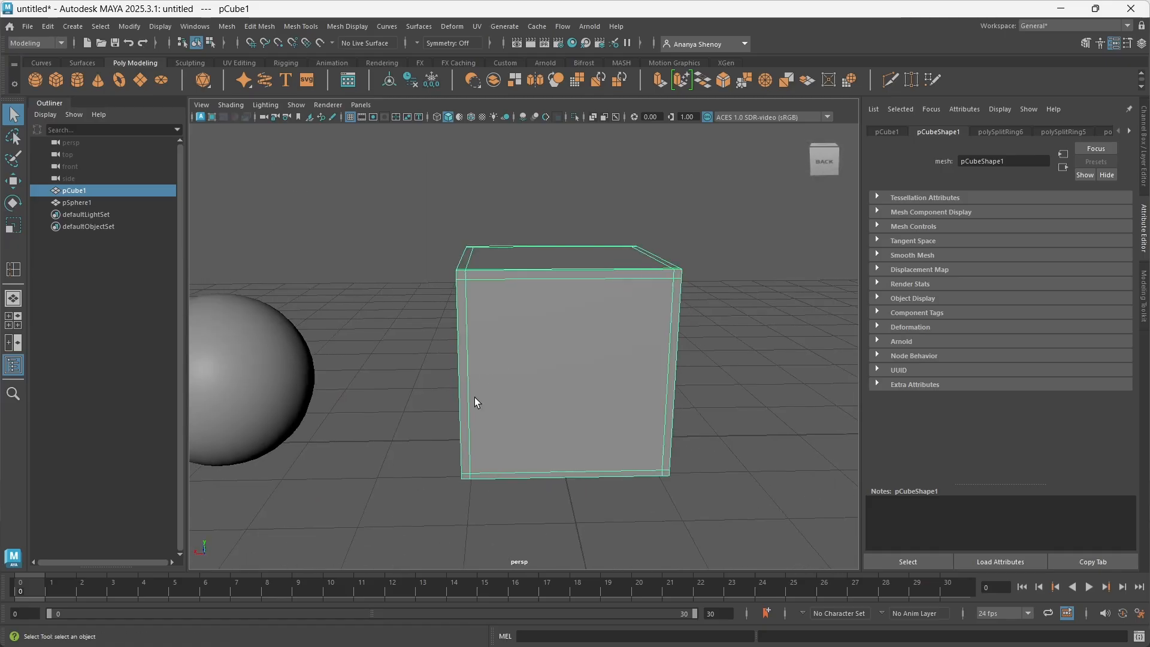
Examine the cube's back face in unsmoothed, cage and smooth mesh preview displays, ending on the unsmoothed display
{"action": "left_click_drag", "start_coordinate": [475, 397], "coordinate": [538, 451], "text": "alt"}
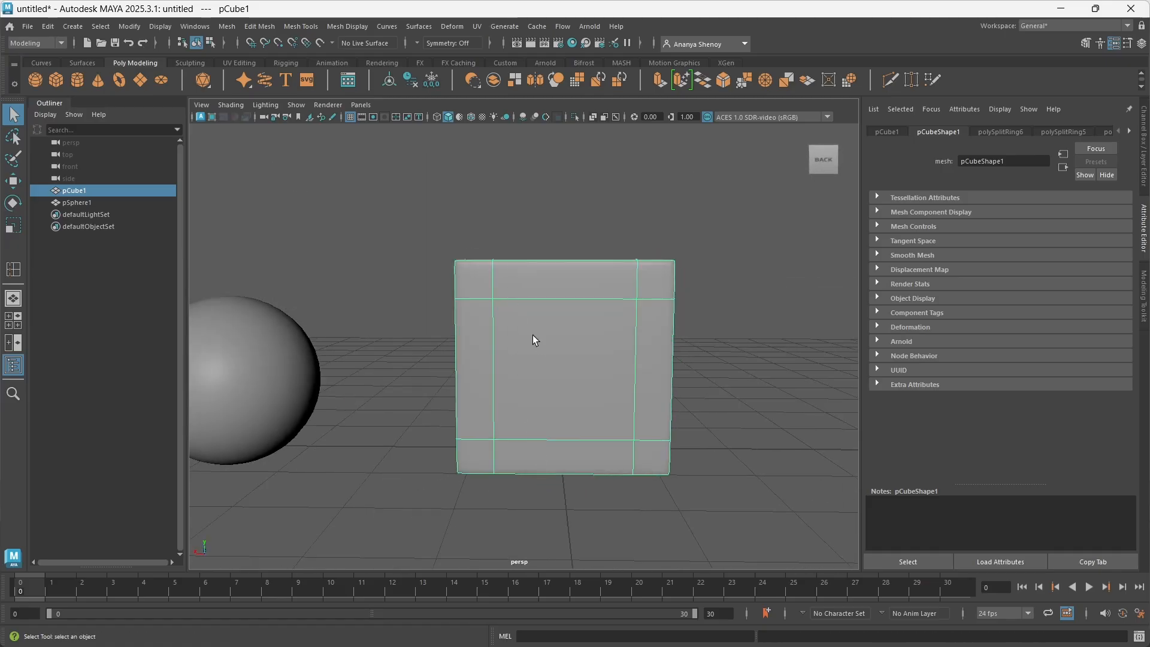
{"action": "key", "text": "1"}
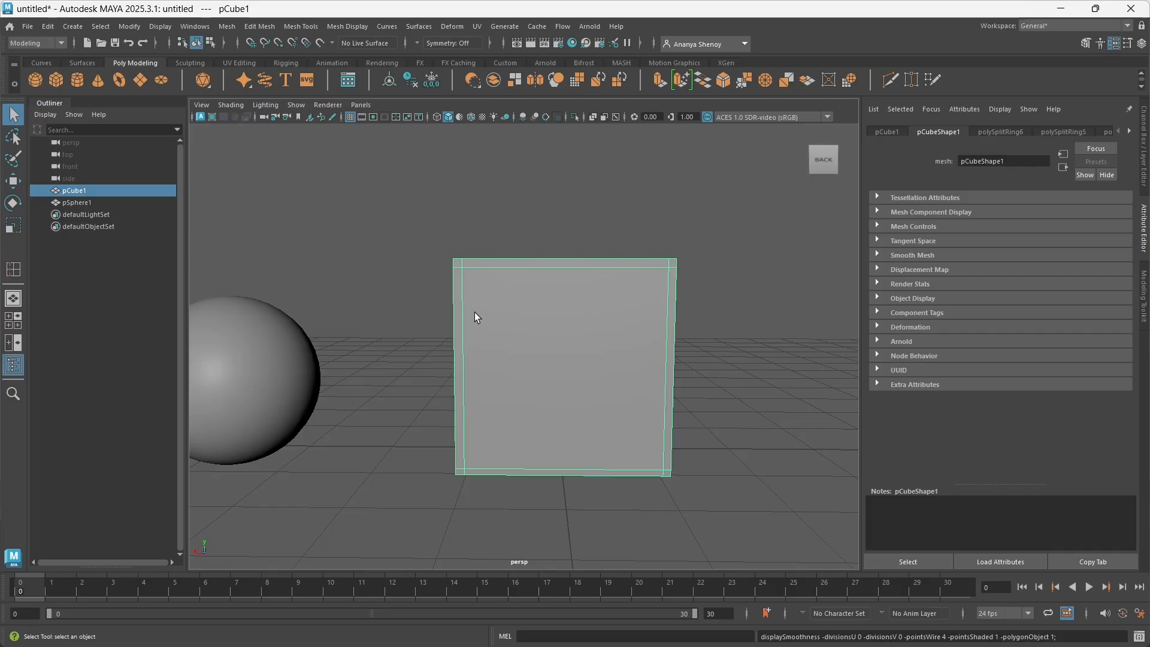
{"action": "key", "text": "2"}
{"action": "key", "text": "1"}
{"action": "left_click_drag", "start_coordinate": [544, 339], "coordinate": [553, 362], "text": "alt"}
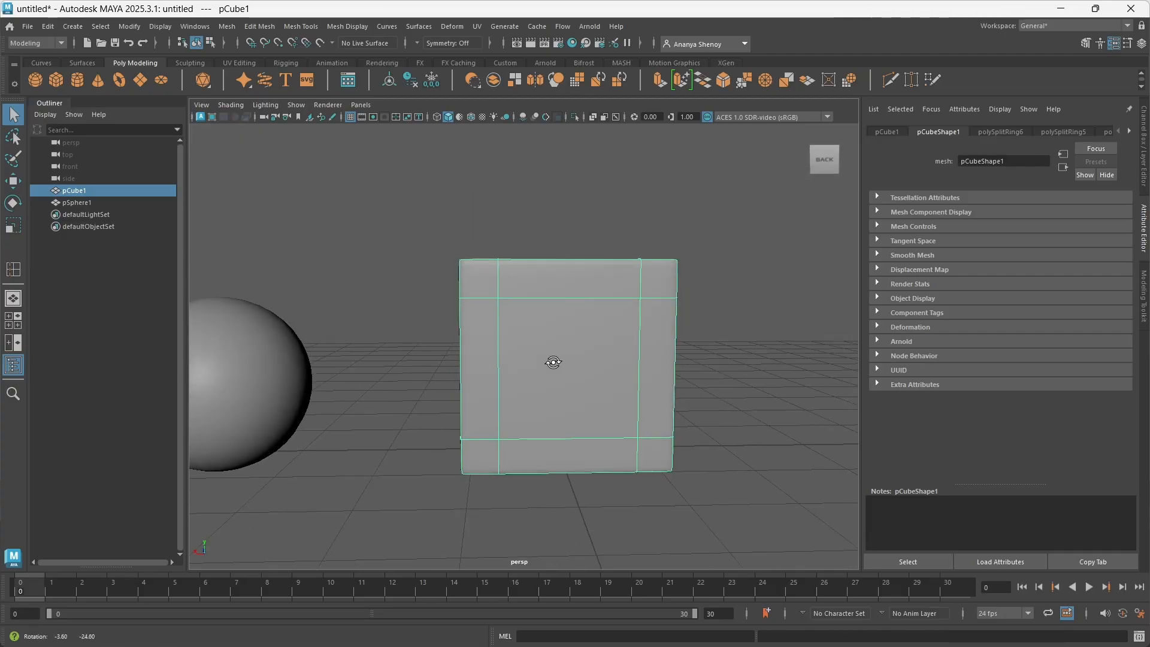
{"action": "key", "text": "3"}
{"action": "left_click_drag", "start_coordinate": [565, 403], "coordinate": [568, 431], "text": "alt"}
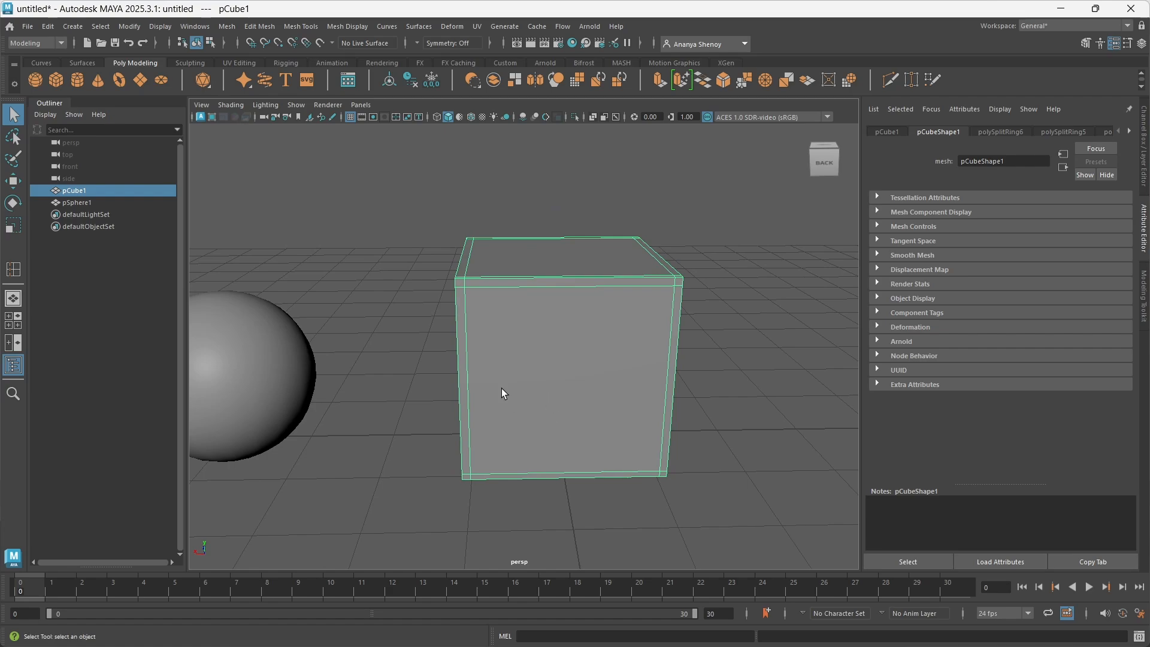
{"action": "left_click_drag", "start_coordinate": [483, 396], "coordinate": [484, 389], "text": "alt"}
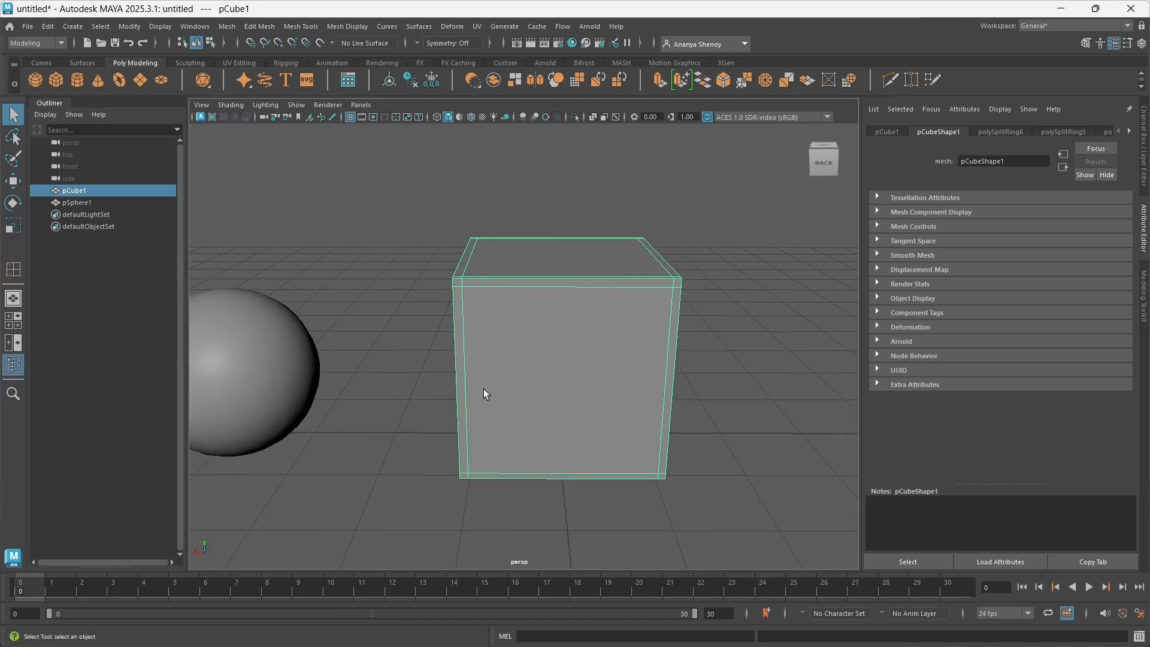
{"action": "key", "text": "3"}
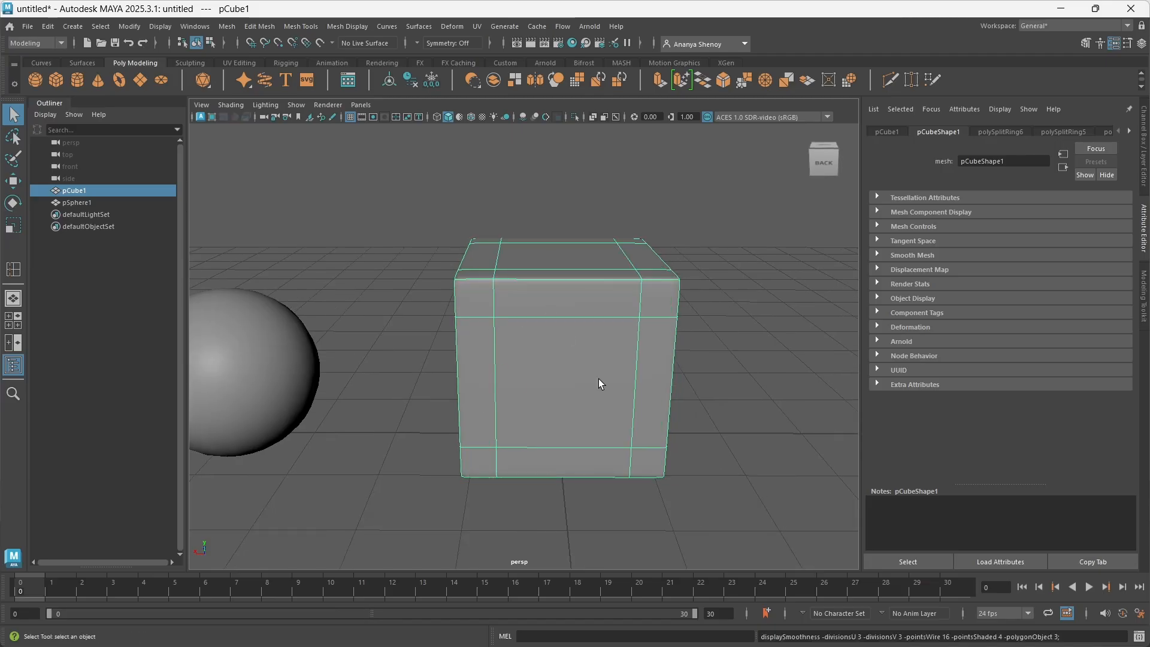
{"action": "key", "text": "1"}
{"action": "key", "text": "3"}
{"action": "key", "text": "1"}
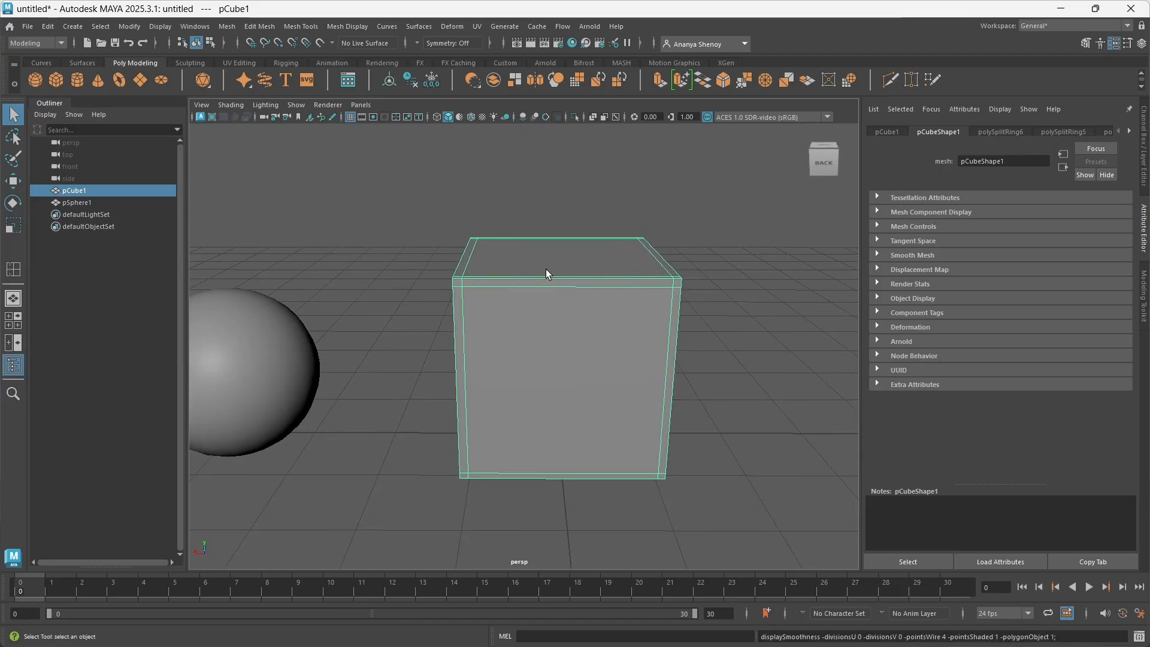
Insert three edge loops through the middle of the cube, one in each direction, starting from edges selected in edge mode
{"action": "right_click_drag", "start_coordinate": [541, 278], "coordinate": [545, 250]}
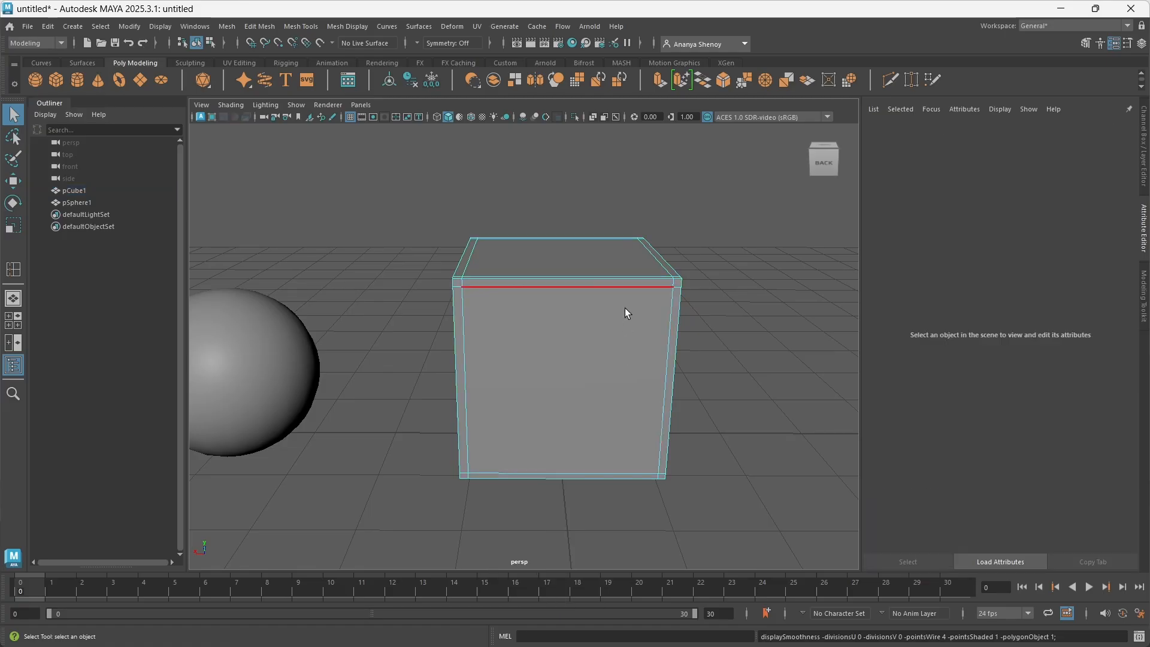
{"action": "left_click", "coordinate": [586, 293]}
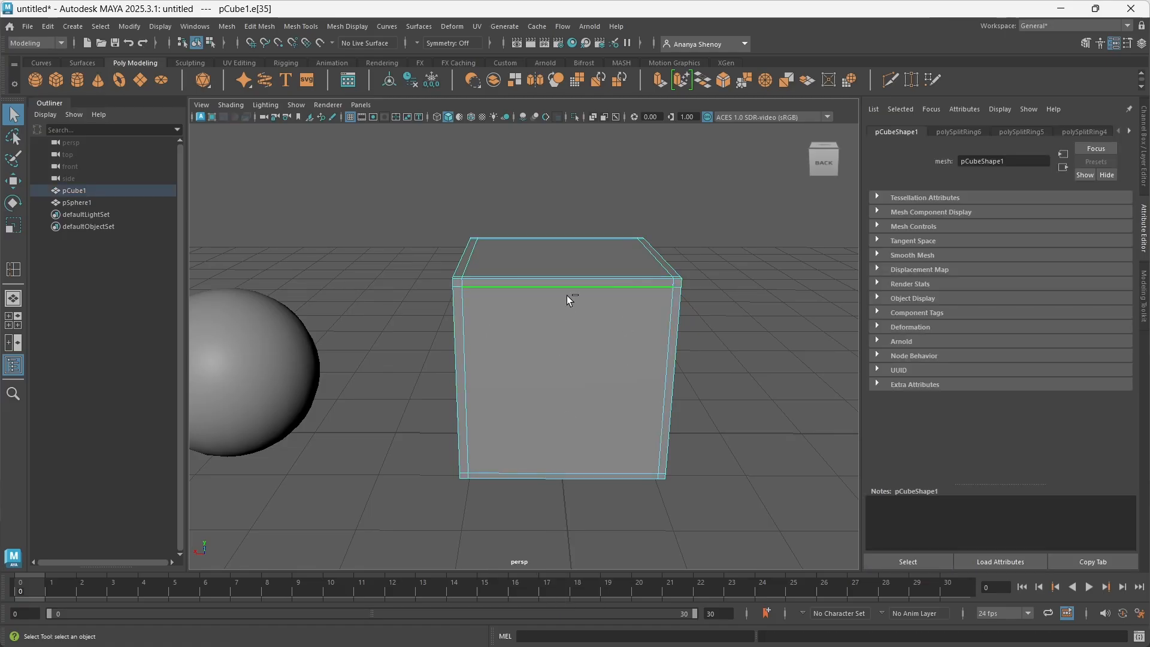
{"action": "right_click_drag", "start_coordinate": [568, 298], "coordinate": [571, 333], "text": "shift"}
{"action": "left_click_drag", "start_coordinate": [619, 342], "coordinate": [586, 288], "text": "alt"}
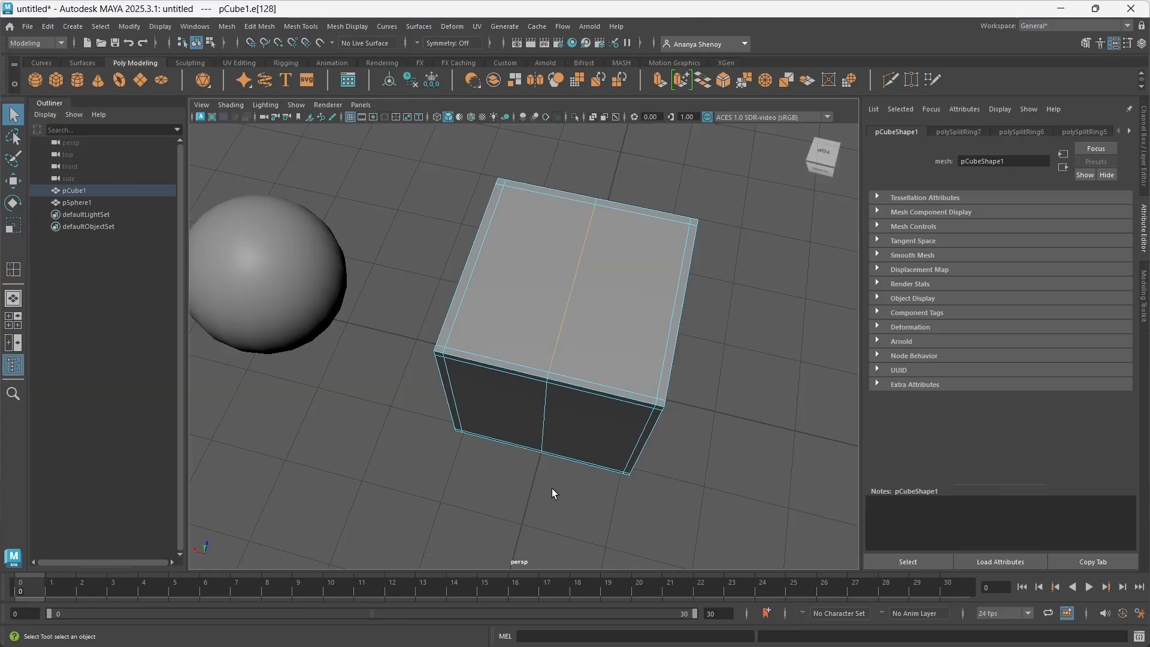
{"action": "left_click_drag", "start_coordinate": [650, 487], "coordinate": [544, 457], "text": "alt"}
{"action": "left_click", "coordinate": [574, 399]}
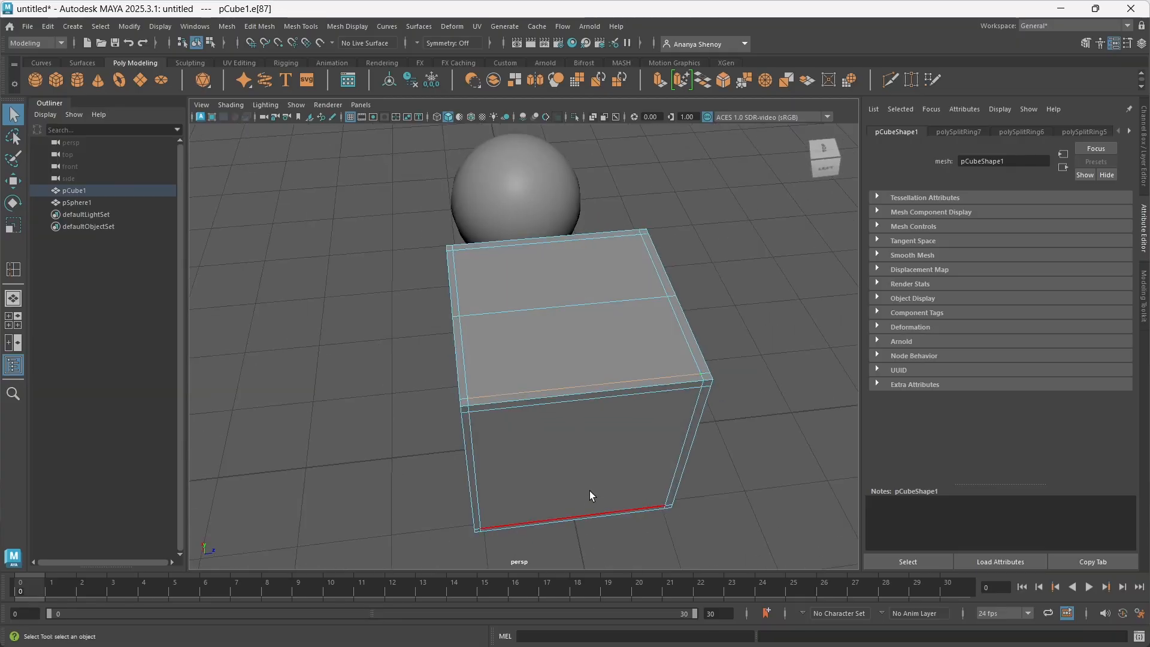
{"action": "key", "text": "g"}
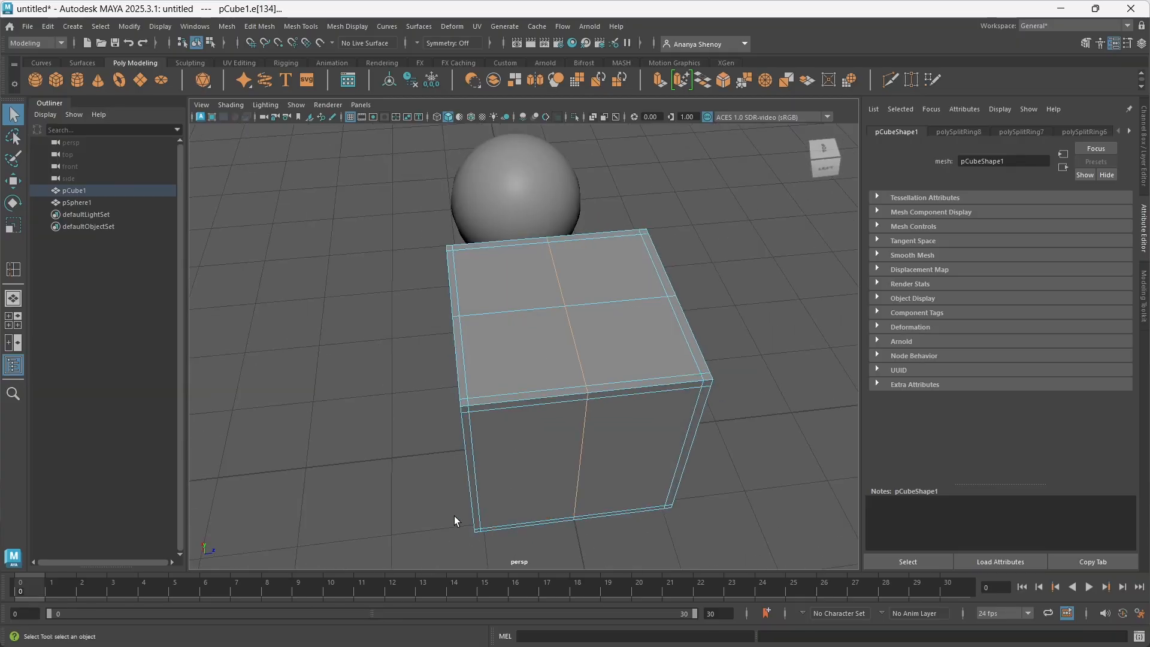
{"action": "left_click_drag", "start_coordinate": [454, 511], "coordinate": [597, 339], "text": "alt"}
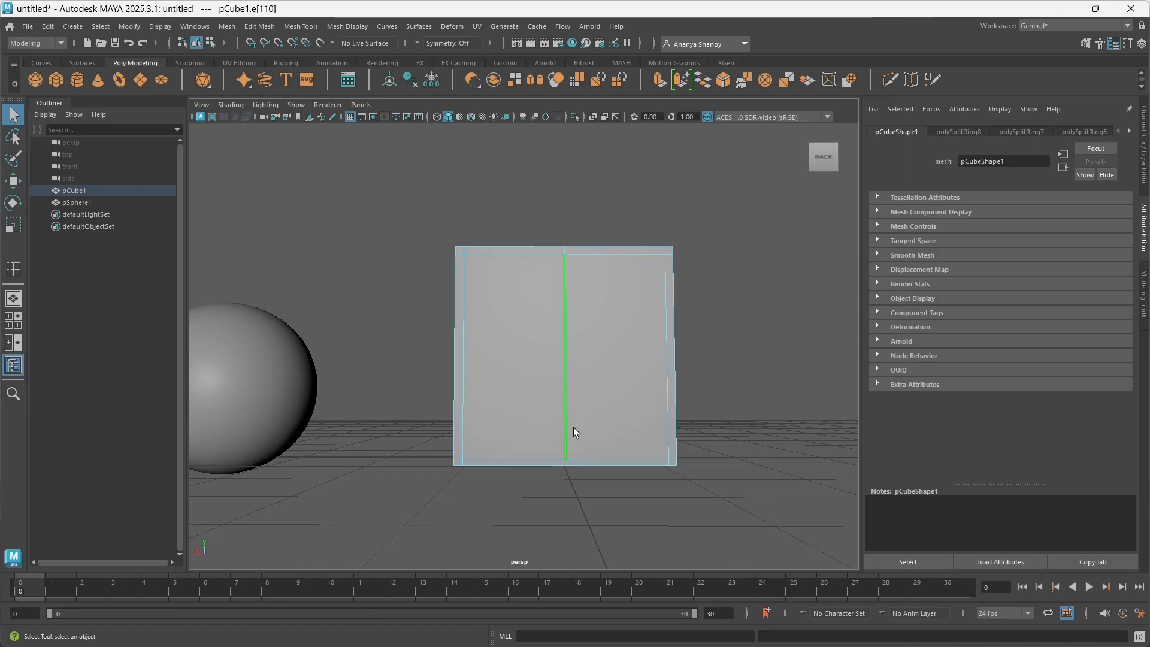
Examine the cube with its central edge loops in smooth mesh preview, then restore the unsmoothed display
{"action": "left_click_drag", "start_coordinate": [642, 441], "coordinate": [546, 462], "text": "alt"}
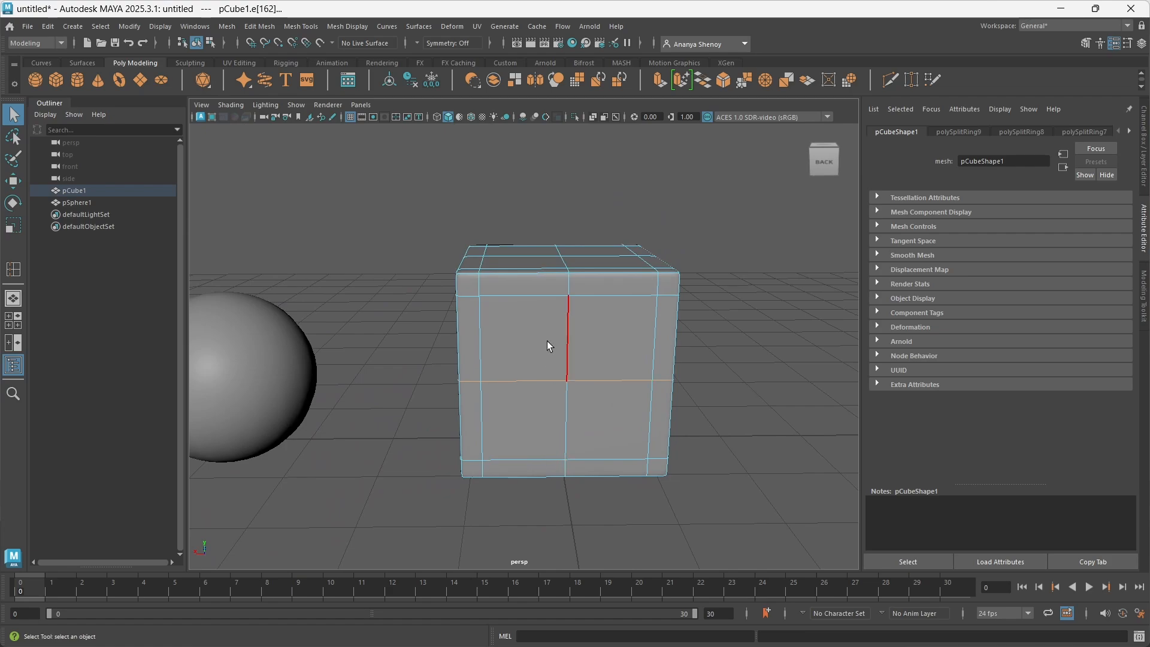
{"action": "left_click_drag", "start_coordinate": [603, 348], "coordinate": [604, 368], "text": "alt"}
{"action": "key", "text": "1"}
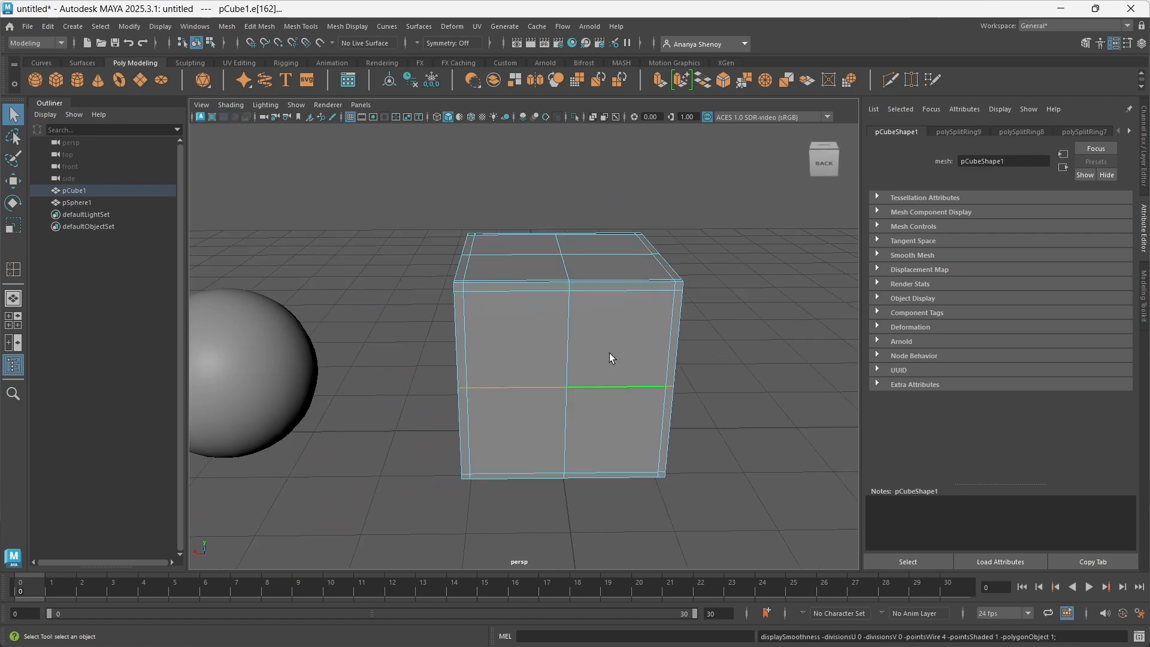
{"action": "left_click", "coordinate": [616, 293]}
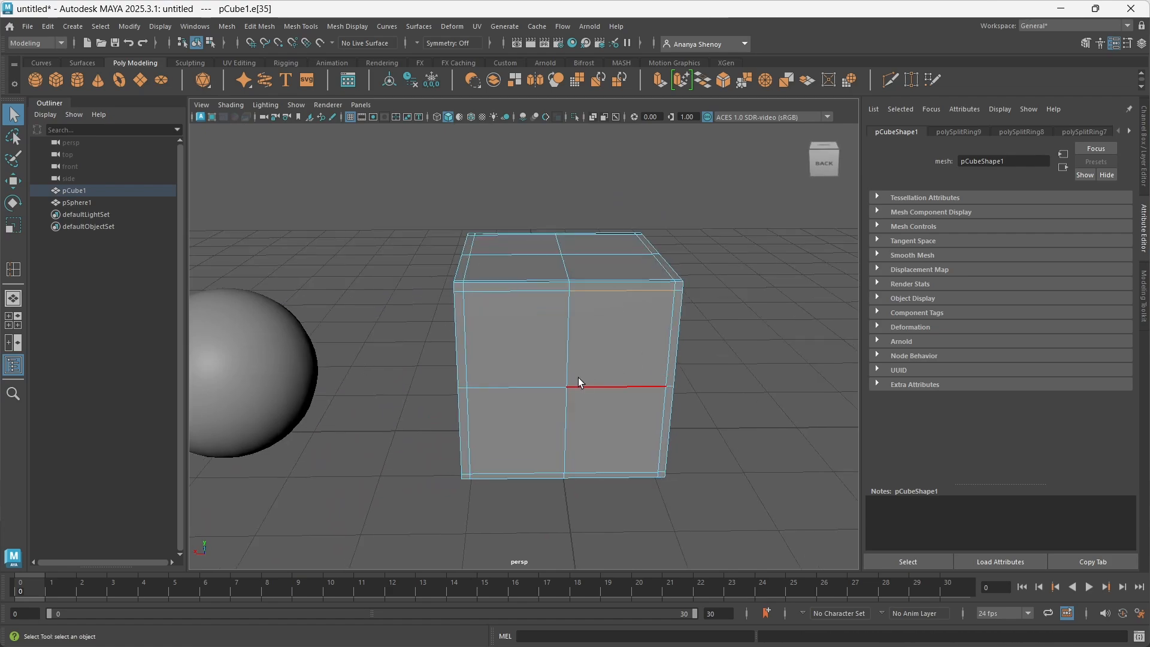
{"action": "left_click_drag", "start_coordinate": [555, 462], "coordinate": [620, 441], "text": "alt"}
{"action": "key", "text": "1"}
Insert four edge loops across the cube's top, one on each side of both central loops, halfway to the outer loops
{"action": "left_click", "coordinate": [641, 295]}
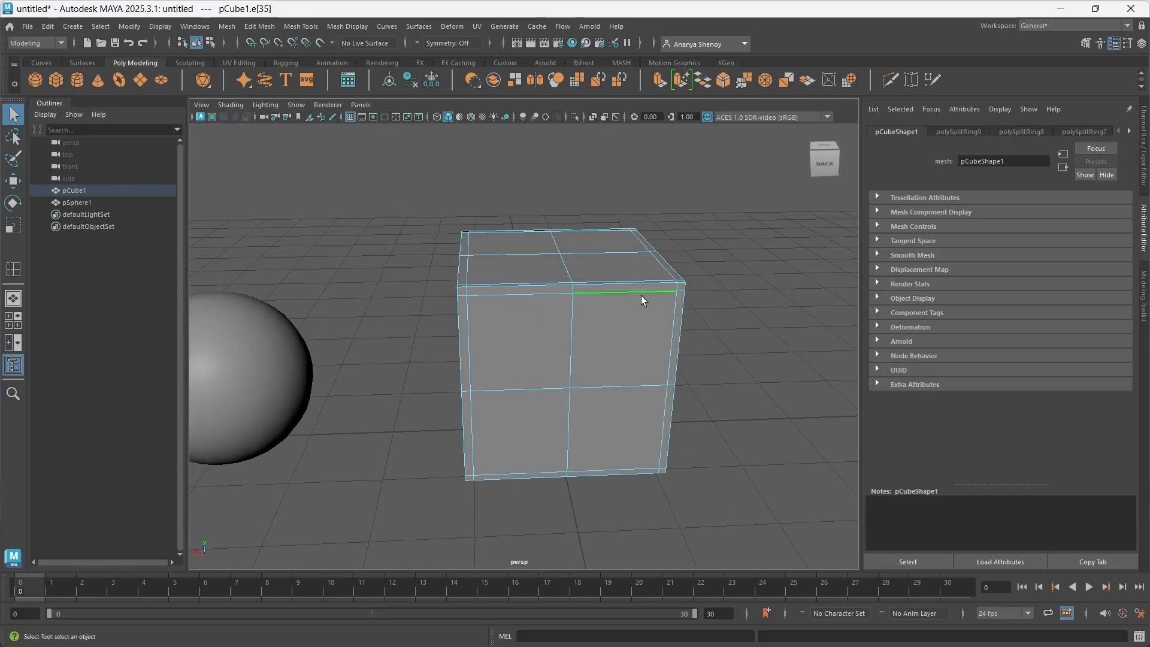
{"action": "right_click_drag", "start_coordinate": [641, 296], "coordinate": [661, 362], "text": "shift"}
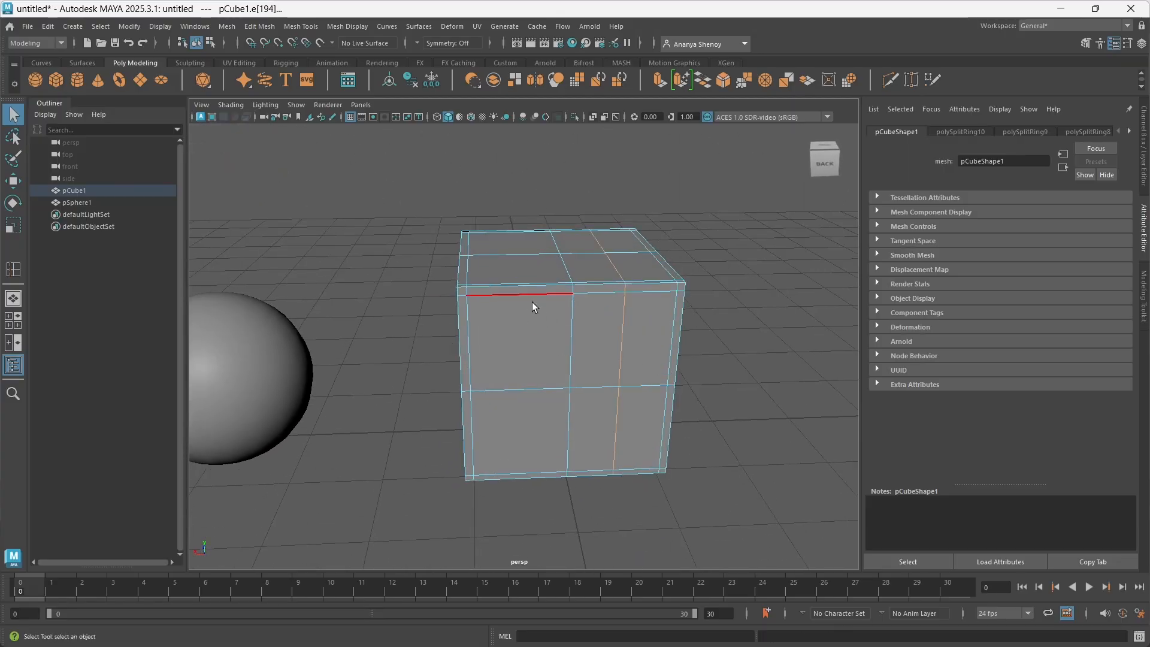
{"action": "key", "text": "g"}
{"action": "left_click_drag", "start_coordinate": [531, 242], "coordinate": [561, 375], "text": "alt"}
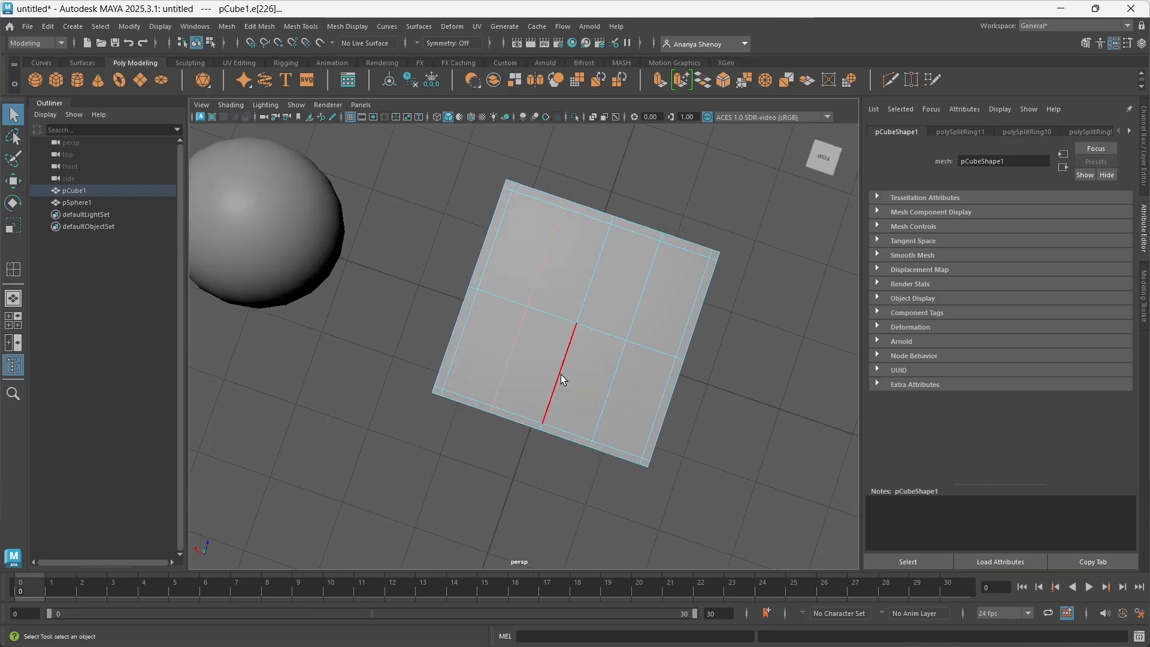
{"action": "key", "text": "g"}
{"action": "left_click", "coordinate": [579, 292]}
{"action": "key", "text": "g"}
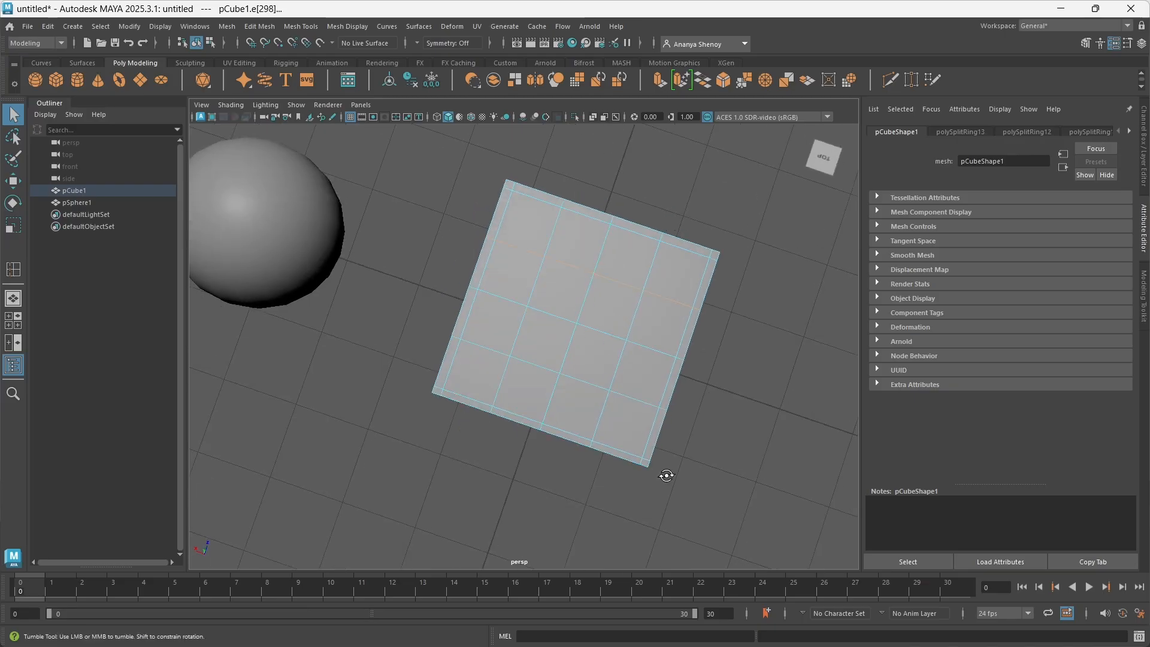
Insert two horizontal edge loops around the cube's sides, halfway up its upper half and halfway down its lower half
{"action": "left_click_drag", "start_coordinate": [667, 508], "coordinate": [552, 318], "text": "alt"}
{"action": "key", "text": "g"}
{"action": "left_click", "coordinate": [520, 250]}
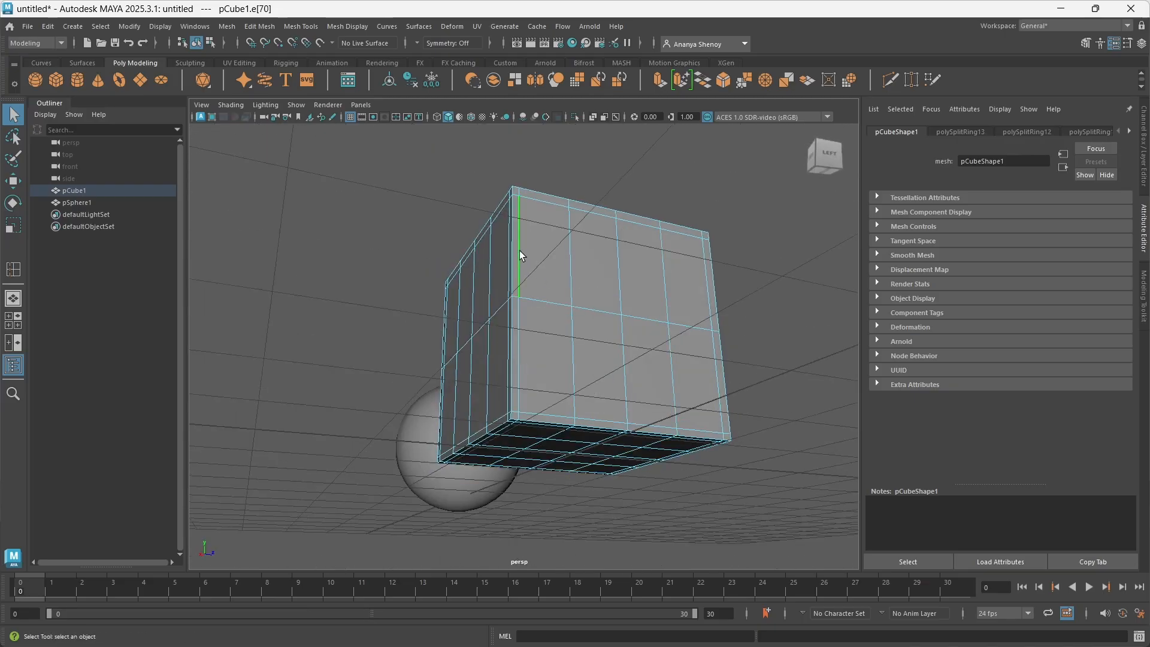
{"action": "key", "text": "g"}
{"action": "left_click", "coordinate": [519, 373]}
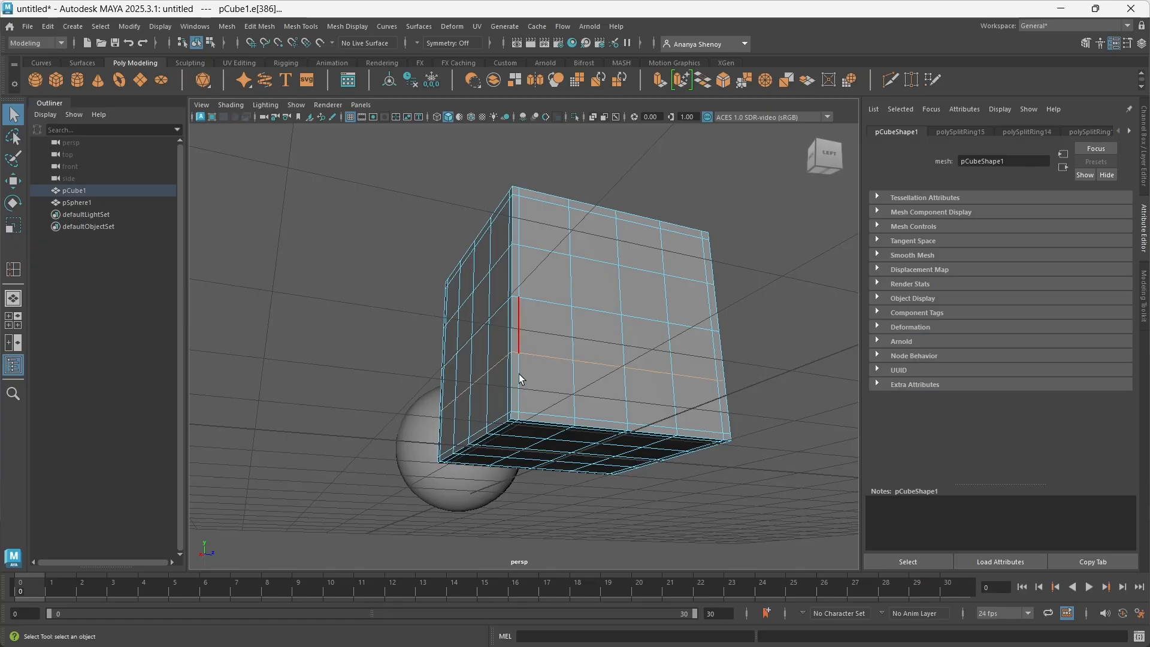
Compare the evenly subdivided cube in smooth mesh preview and unsmoothed display beside the sphere, ending on the unsmoothed display
{"action": "left_click_drag", "start_coordinate": [508, 456], "coordinate": [569, 429], "text": "alt"}
{"action": "scroll", "coordinate": [549, 461], "scroll_direction": "up", "scroll_amount": 3}
{"action": "scroll", "coordinate": [548, 461], "scroll_direction": "down", "scroll_amount": 5}
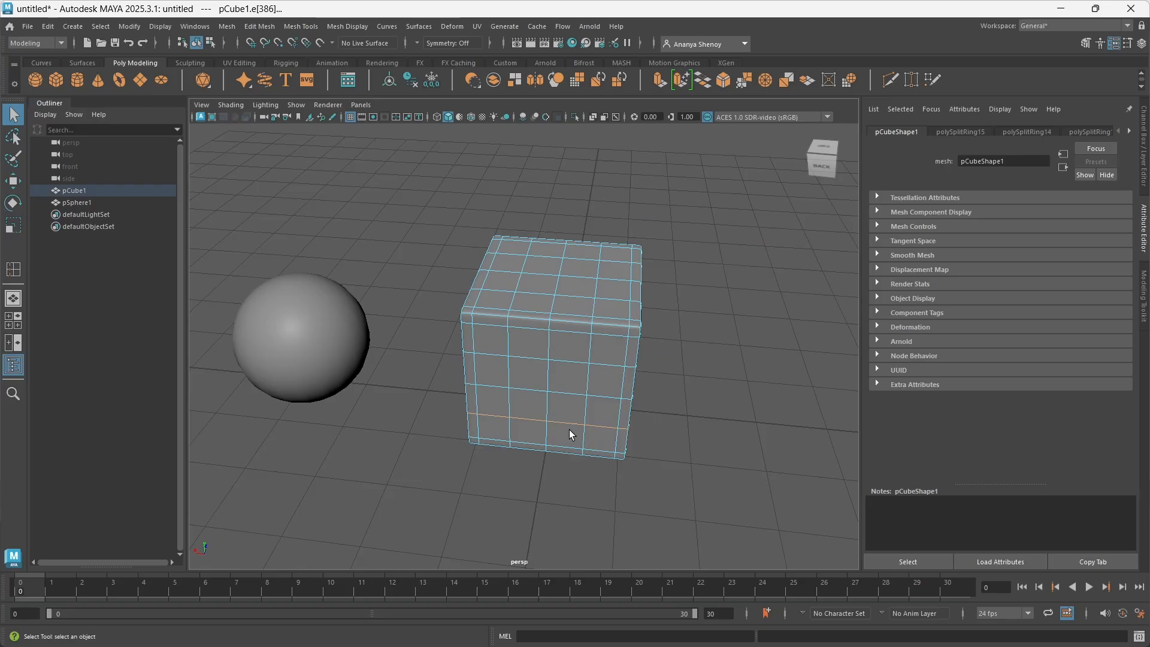
{"action": "key", "text": "1"}
{"action": "key", "text": "3"}
{"action": "key", "text": "1"}
{"action": "key", "text": "3"}
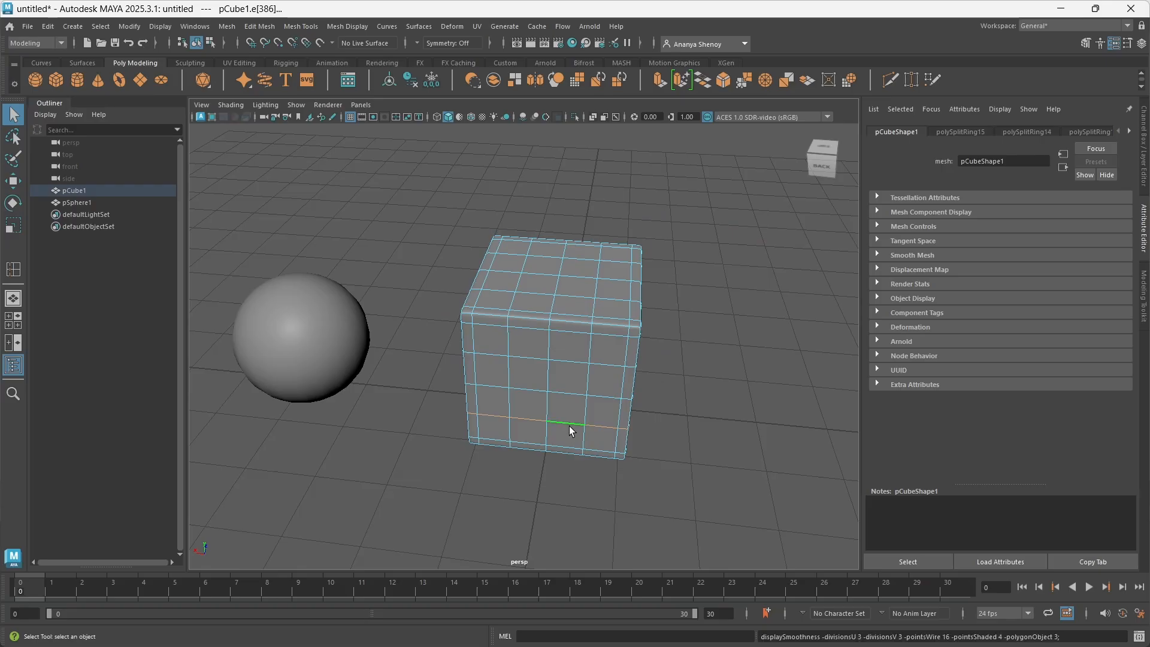
{"action": "key", "text": "1"}
Examine the subdivided cube's back face and corners up close, switching between smooth mesh preview and the unsmoothed display
{"action": "left_click_drag", "start_coordinate": [535, 423], "coordinate": [560, 379], "text": "alt"}
{"action": "scroll", "coordinate": [559, 379], "scroll_direction": "up", "scroll_amount": 5}
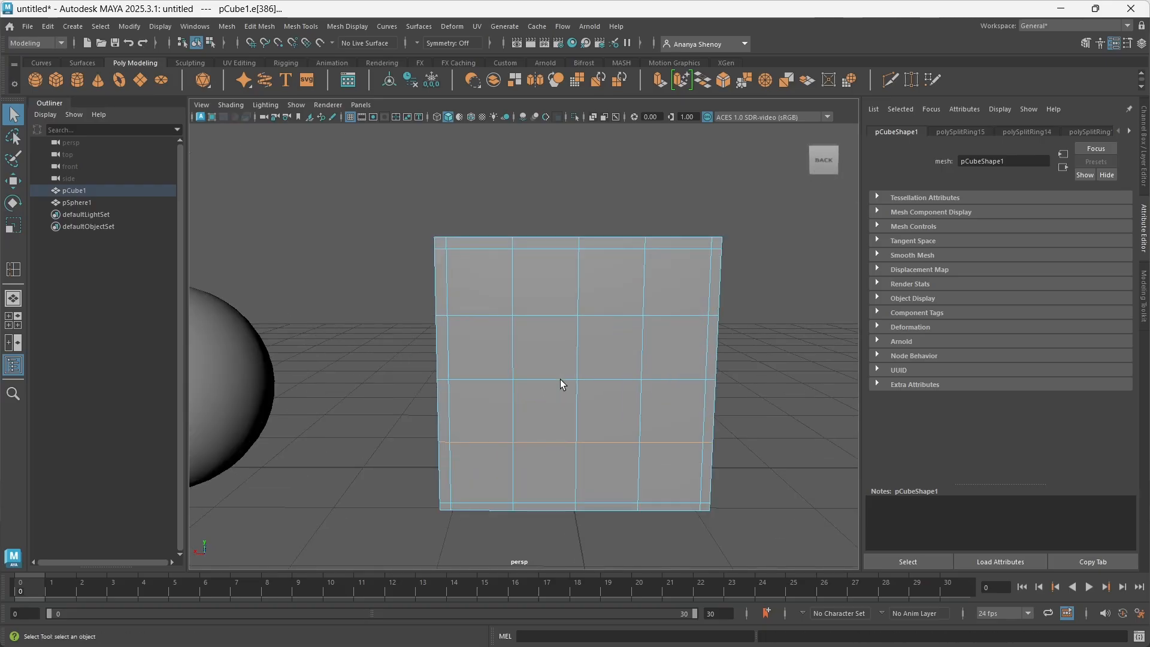
{"action": "key", "text": "3"}
{"action": "key", "text": "1"}
{"action": "key", "text": "3"}
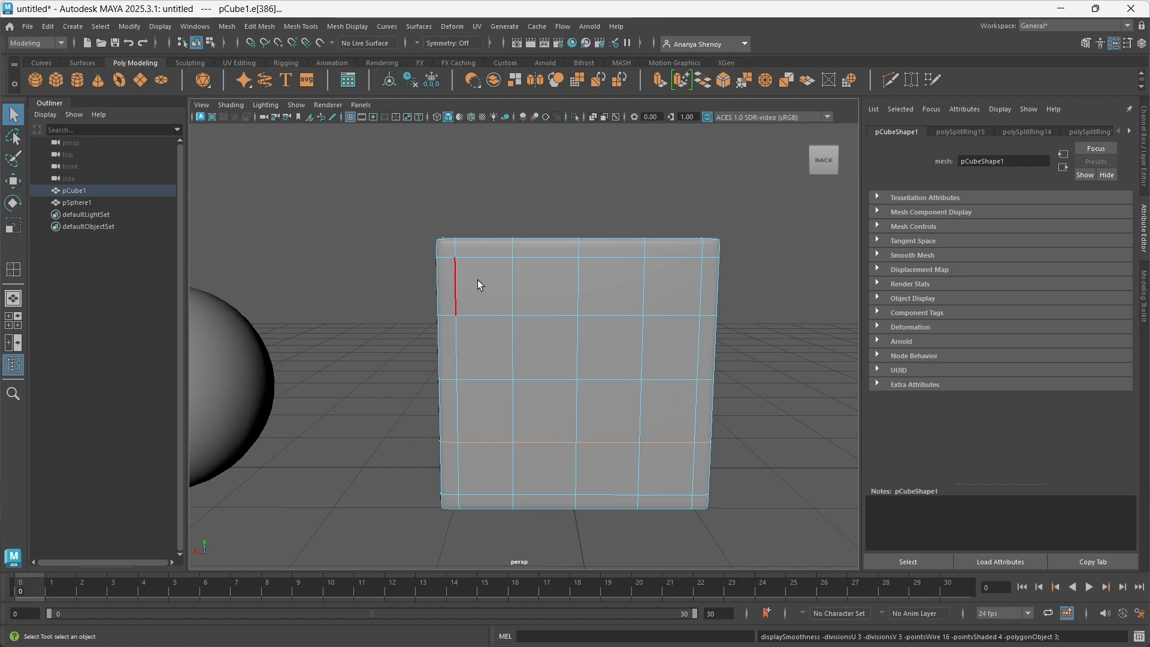
{"action": "left_click_drag", "start_coordinate": [560, 416], "coordinate": [477, 433], "text": "alt"}
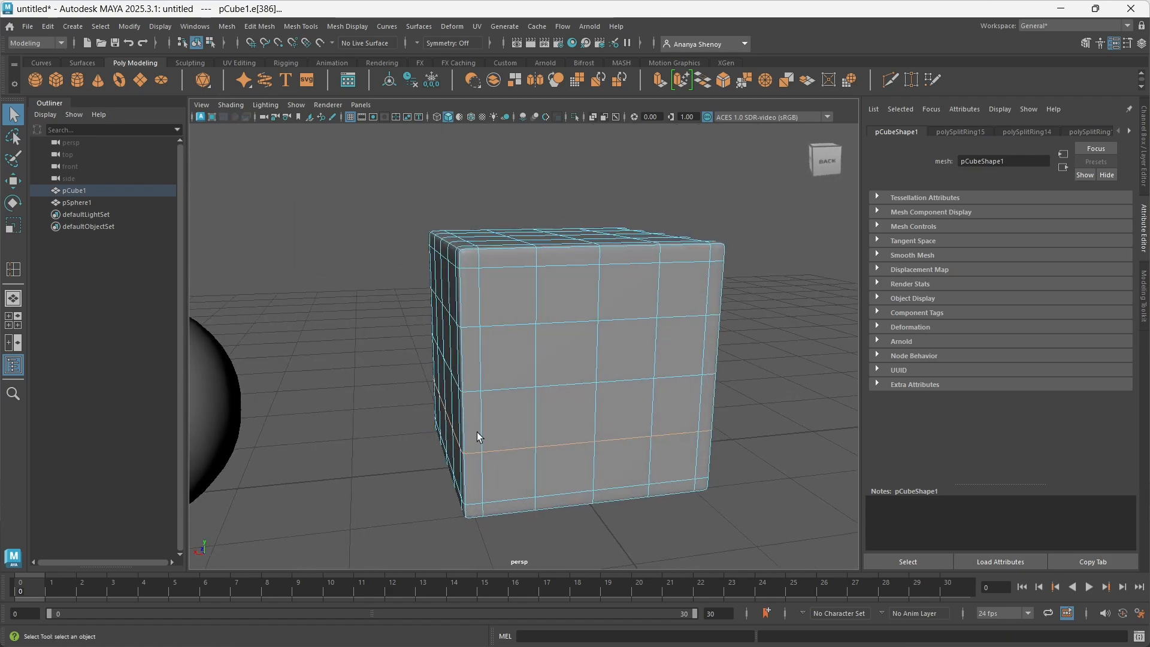
{"action": "key", "text": "1"}
{"action": "left_click_drag", "start_coordinate": [482, 258], "coordinate": [470, 407], "text": "alt"}
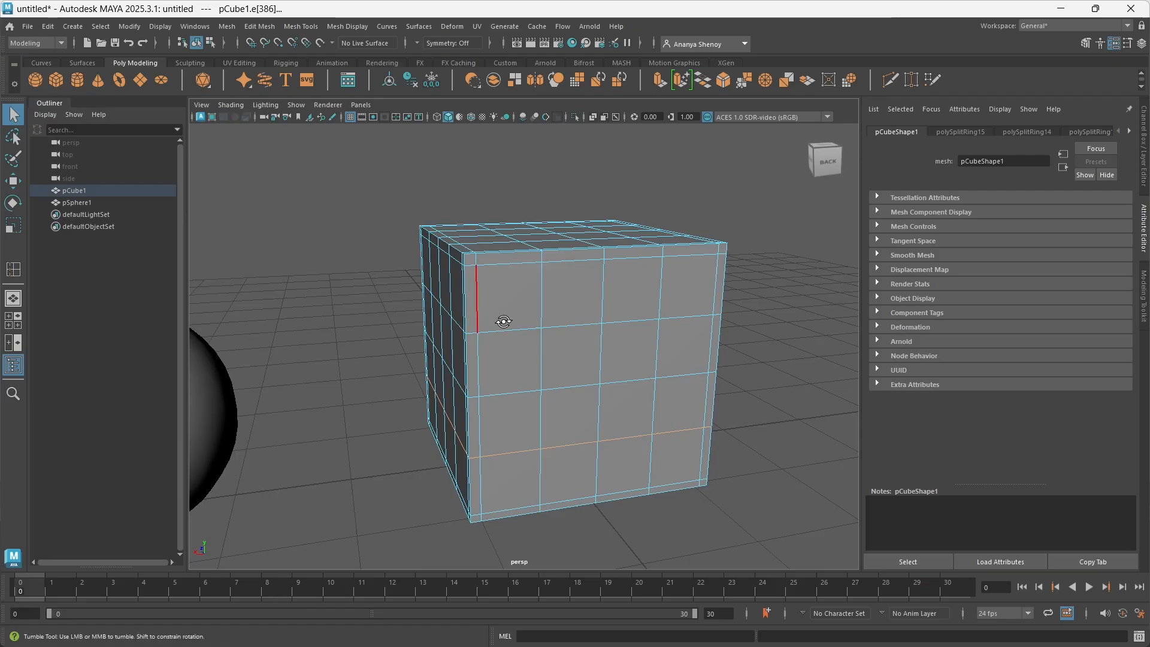
Display the cube in smooth mesh preview with its original cage, deselect its edges, and inspect the smoothed corners against the cage
{"action": "key", "text": "3"}
{"action": "key", "text": "2"}
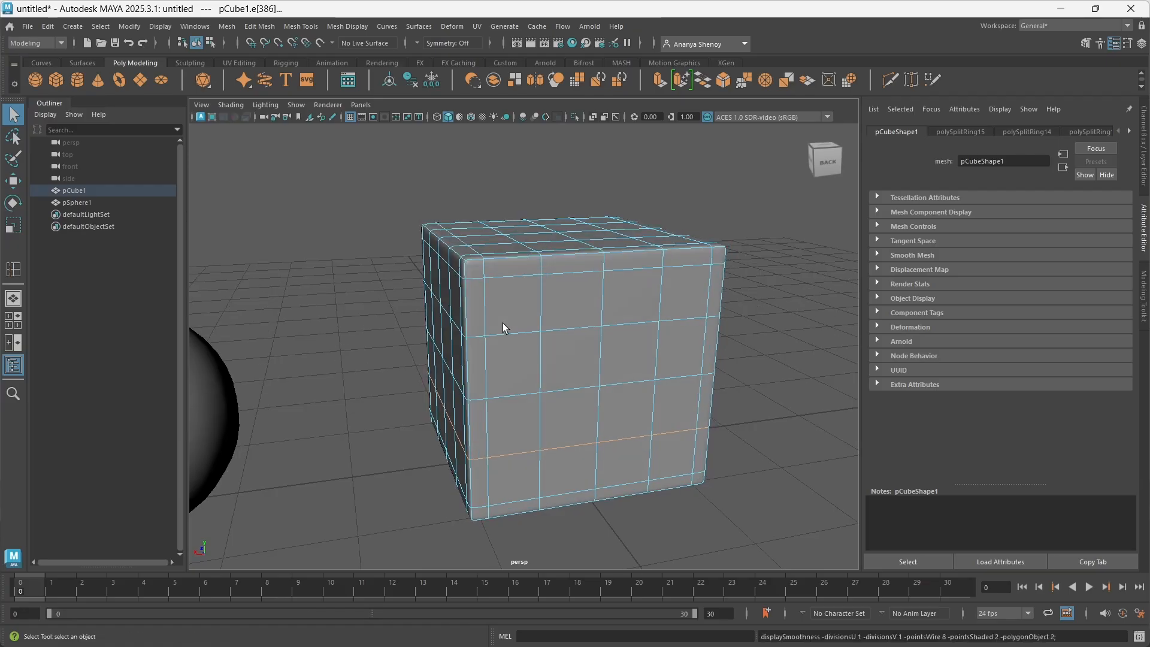
{"action": "left_click_drag", "start_coordinate": [532, 438], "coordinate": [495, 423], "text": "alt"}
{"action": "left_click", "coordinate": [752, 430]}
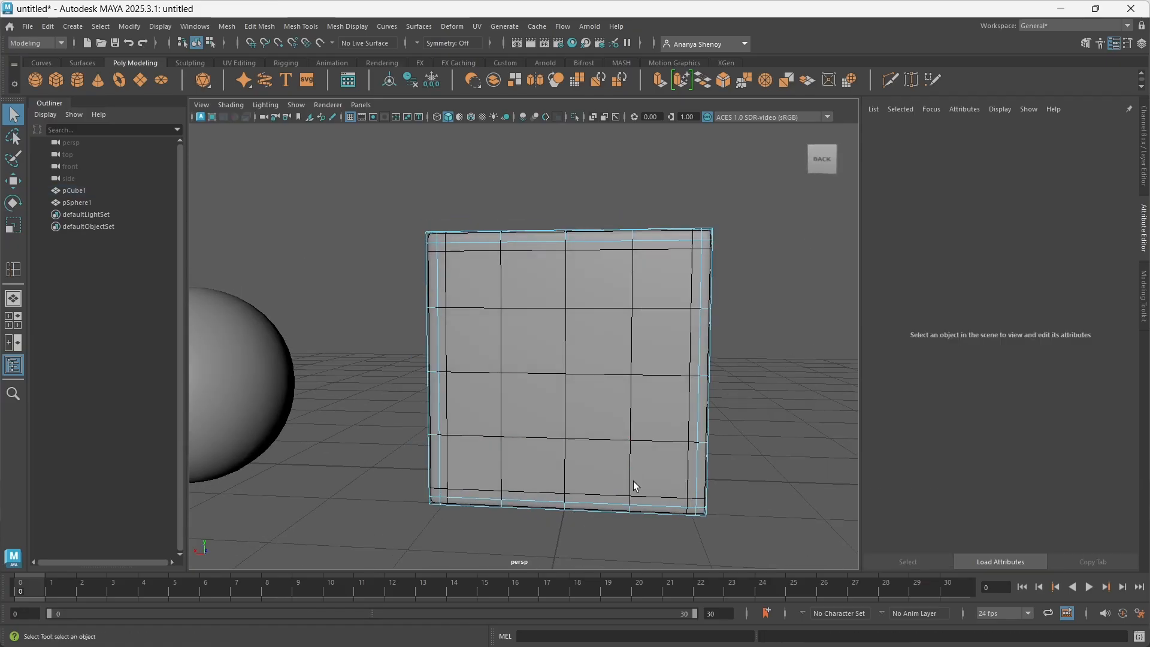
{"action": "scroll", "coordinate": [418, 523], "scroll_direction": "up", "scroll_amount": 5}
{"action": "scroll", "coordinate": [447, 239], "scroll_direction": "down", "scroll_amount": 4}
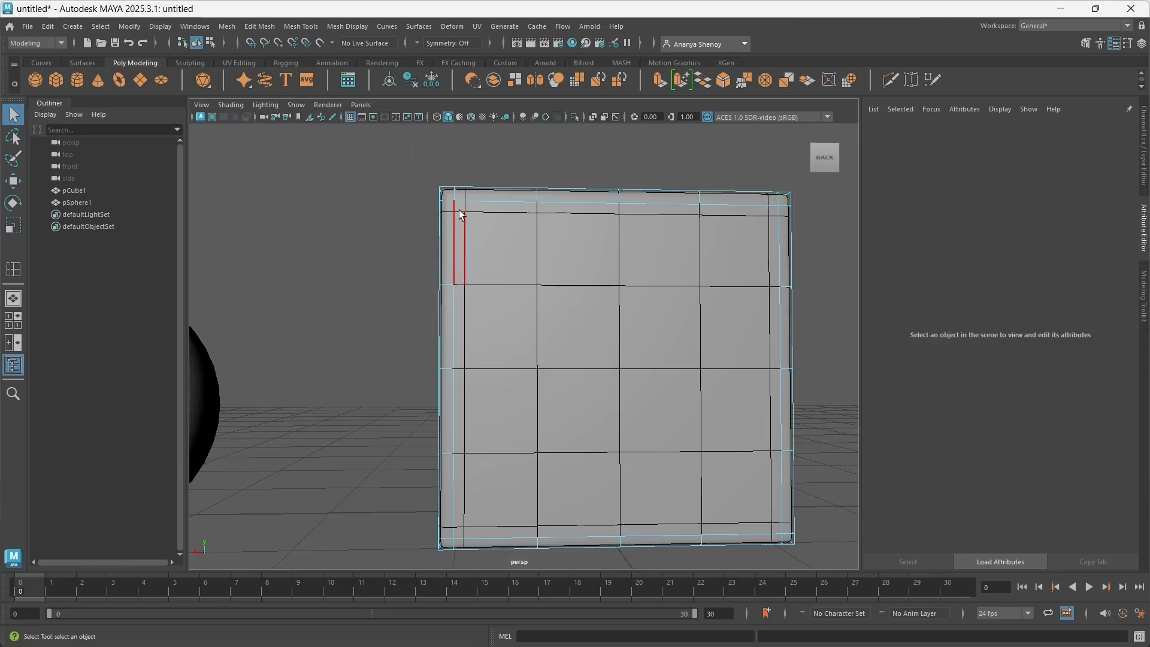
Compare the cube's back face in the unsmoothed display and smooth mesh preview, ending on the unsmoothed display
{"action": "key", "text": "1"}
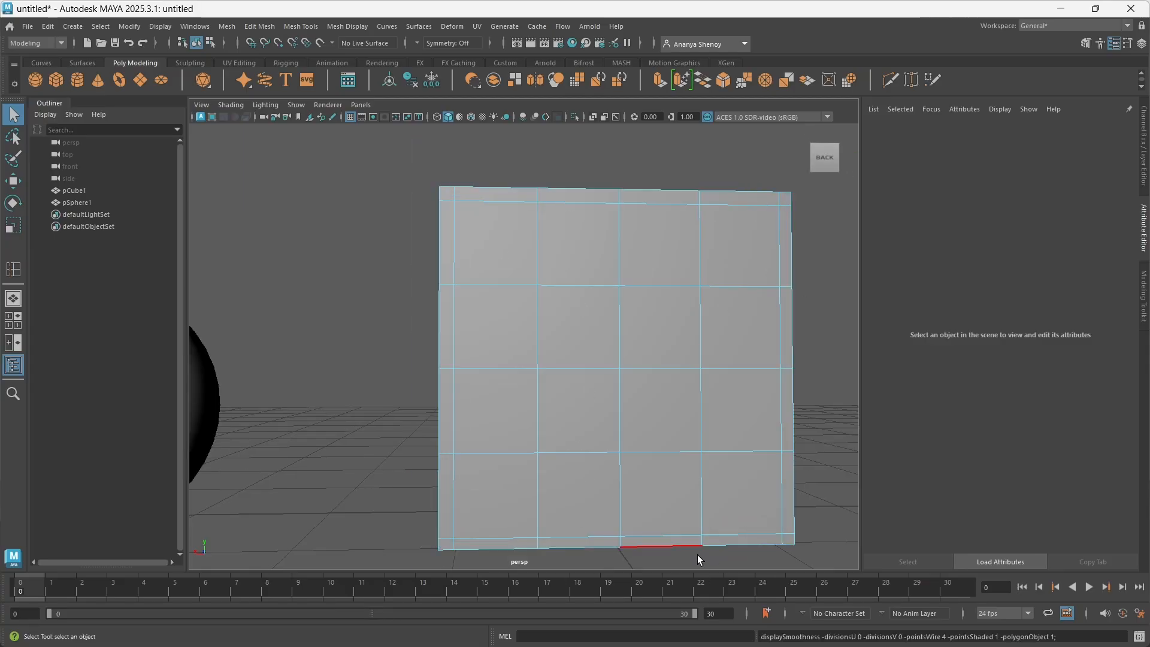
{"action": "left_click_drag", "start_coordinate": [537, 356], "coordinate": [552, 372], "text": "alt"}
{"action": "key", "text": "3"}
{"action": "key", "text": "1"}
{"action": "key", "text": "3"}
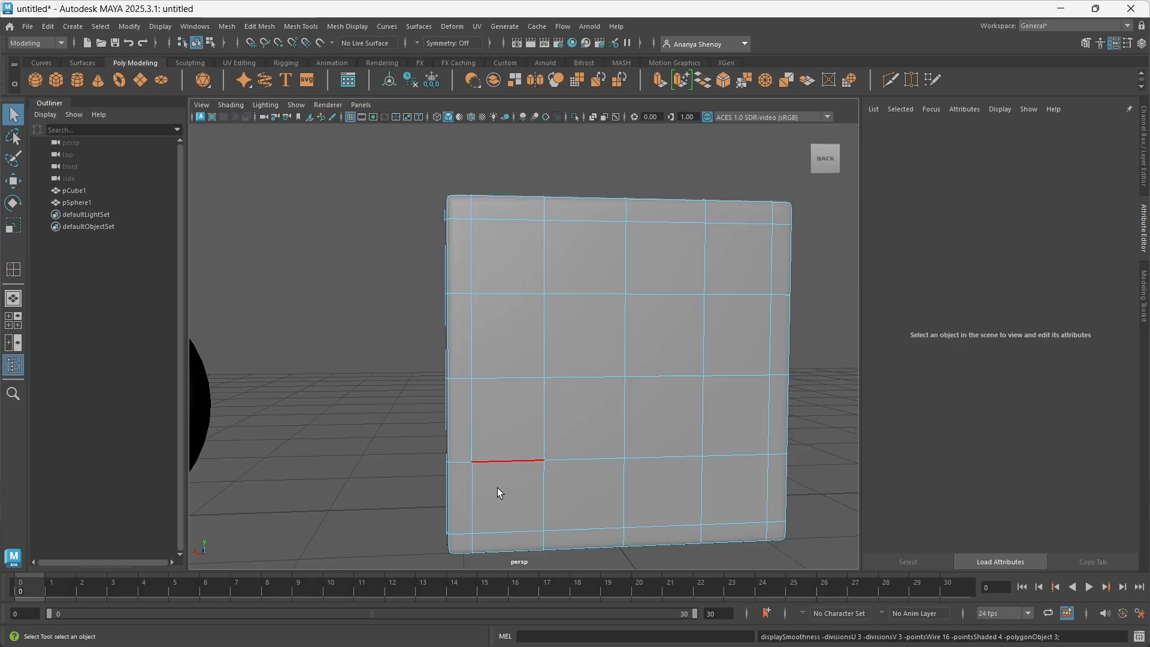
{"action": "key", "text": "1"}
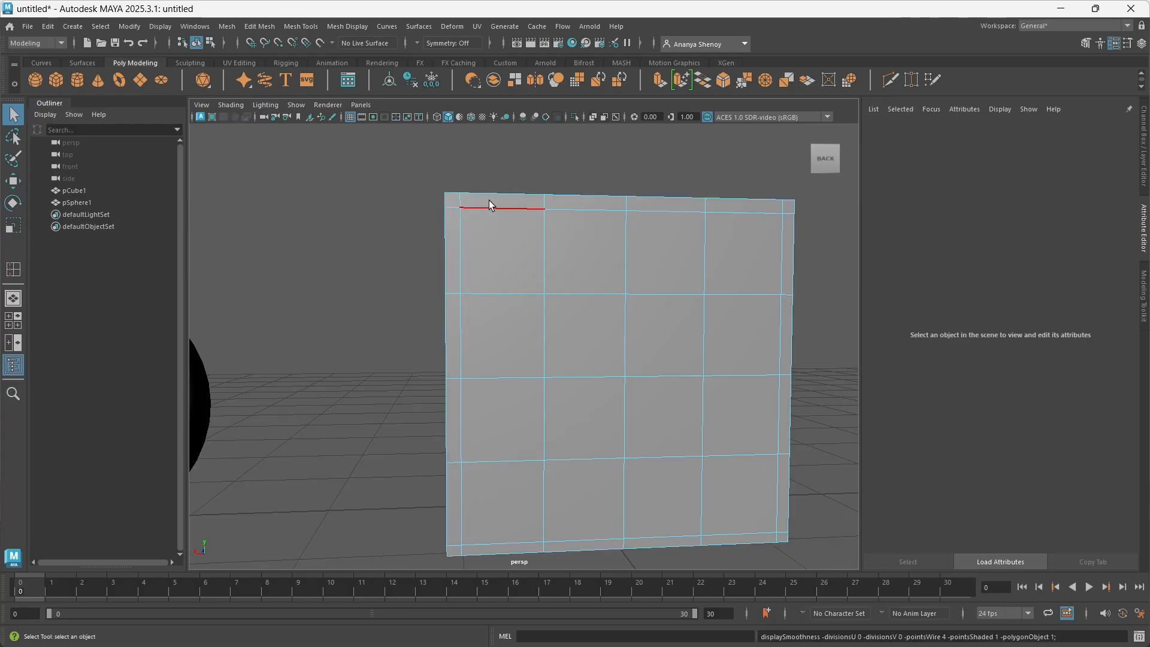
Move the cube's upper horizontal edge loop closer to the top edge and one vertical side loop closer to its adjacent edge
{"action": "left_click_drag", "start_coordinate": [466, 227], "coordinate": [494, 228], "text": "alt"}
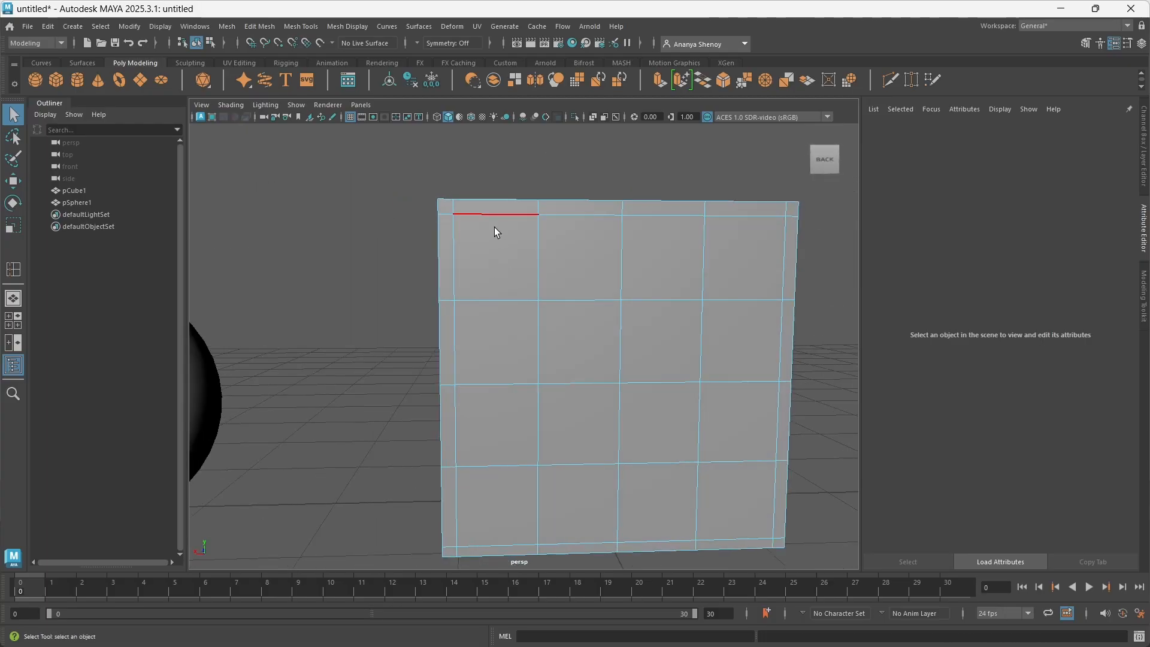
{"action": "double_click", "coordinate": [494, 219]}
{"action": "key", "text": "w"}
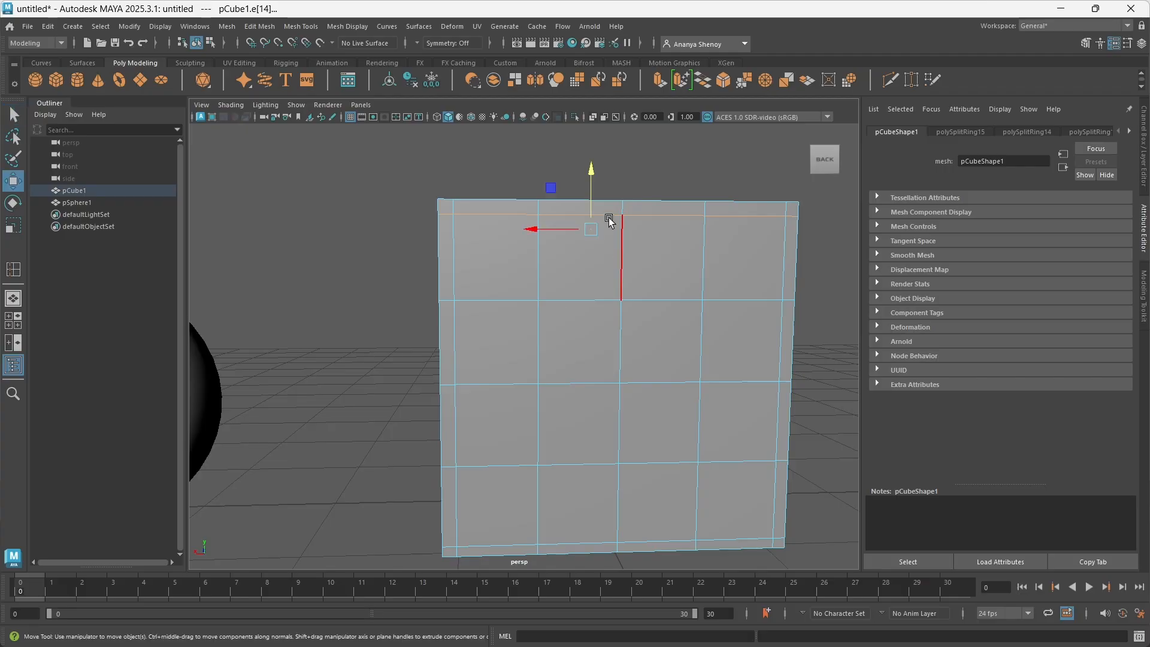
{"action": "left_click_drag", "start_coordinate": [592, 199], "coordinate": [459, 234]}
{"action": "double_click", "coordinate": [467, 236]}
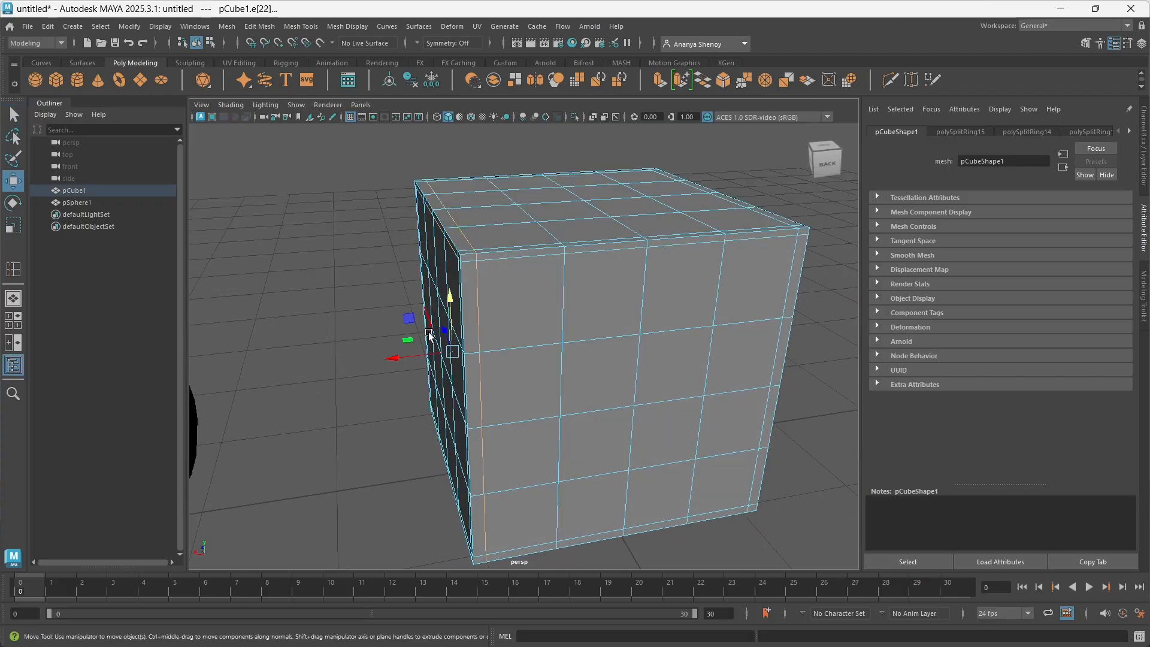
{"action": "left_click_drag", "start_coordinate": [424, 357], "coordinate": [414, 357]}
Move the back face's opposite vertical edge loop outward and the lower horizontal loop down, closer to their neighbouring cube edges
{"action": "left_click_drag", "start_coordinate": [734, 340], "coordinate": [688, 349], "text": "alt"}
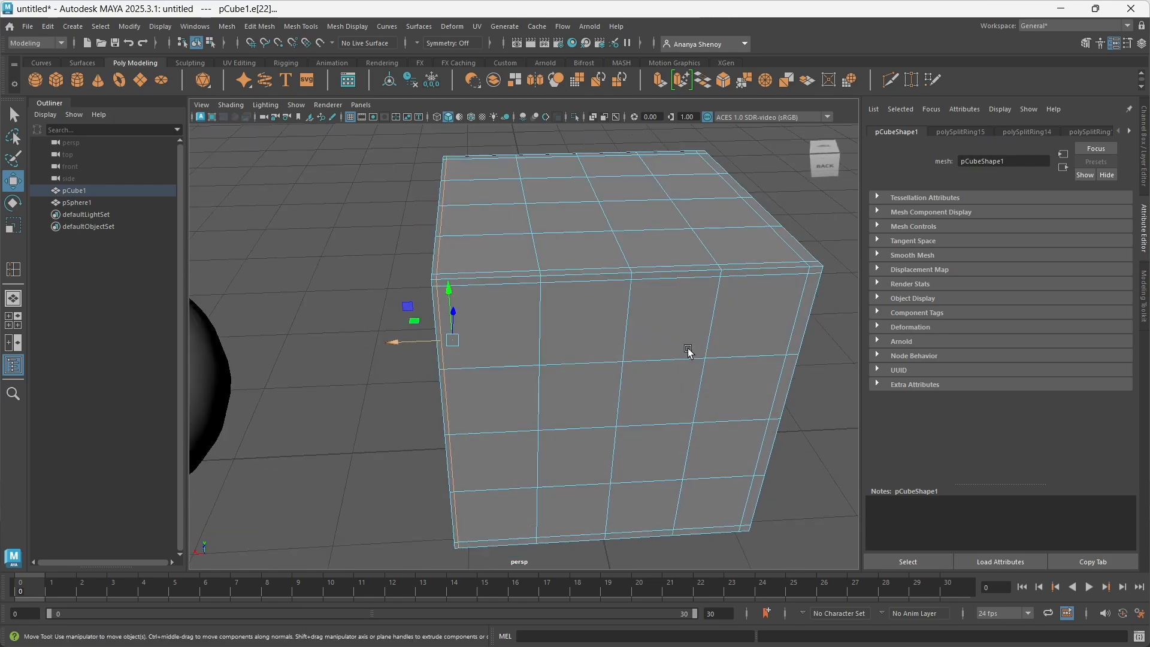
{"action": "middle_click_drag", "start_coordinate": [687, 349], "coordinate": [449, 345], "text": "alt"}
{"action": "double_click", "coordinate": [526, 246]}
{"action": "left_click_drag", "start_coordinate": [457, 318], "coordinate": [466, 367]}
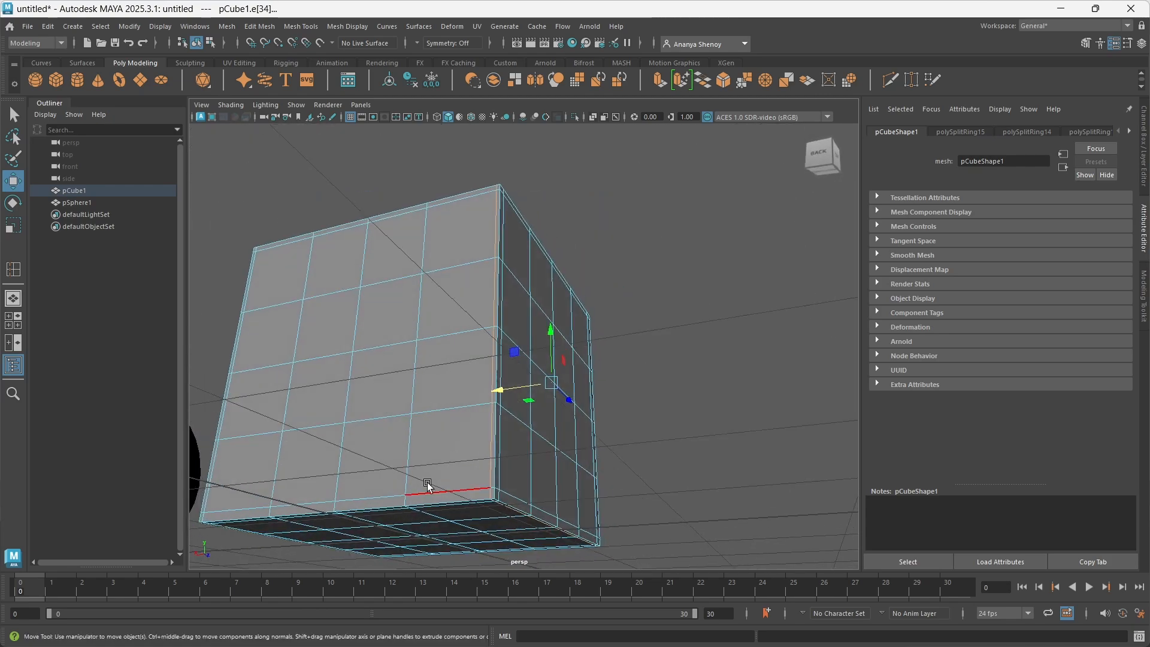
{"action": "double_click", "coordinate": [431, 490]}
{"action": "left_click_drag", "start_coordinate": [428, 472], "coordinate": [480, 437]}
Move the two outer edge loops parallel to the cube's front and back faces outward, closer to those faces
{"action": "double_click", "coordinate": [416, 404]}
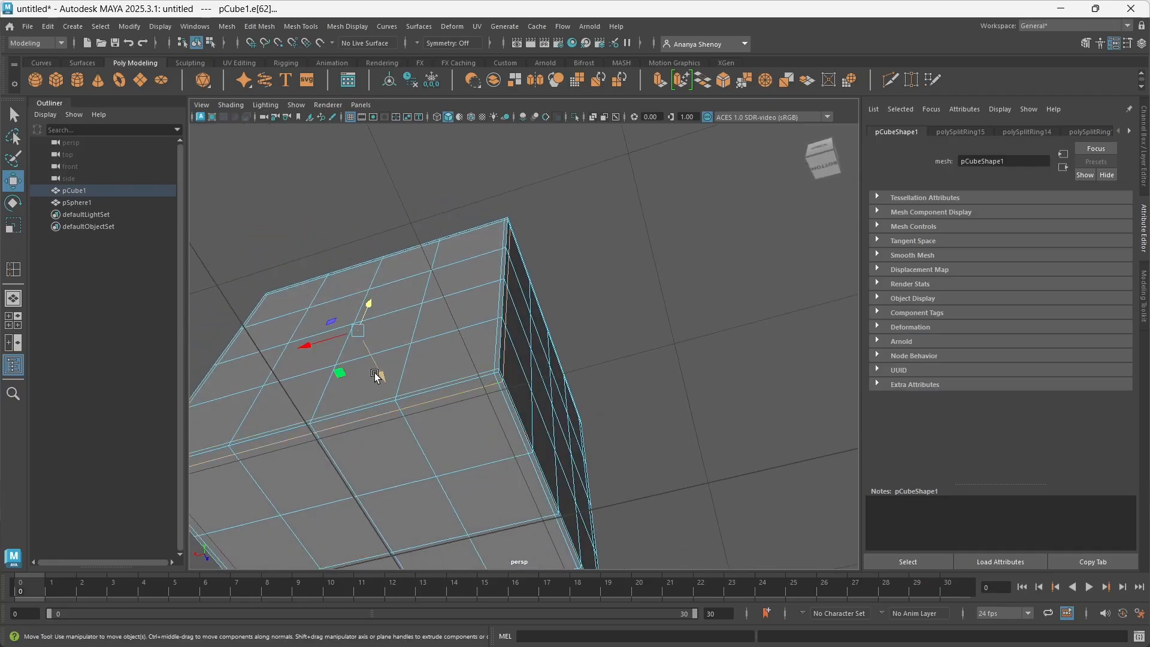
{"action": "left_click_drag", "start_coordinate": [374, 372], "coordinate": [476, 408], "text": "alt"}
{"action": "left_click_drag", "start_coordinate": [421, 435], "coordinate": [608, 439]}
{"action": "middle_click_drag", "start_coordinate": [608, 439], "coordinate": [537, 411], "text": "alt"}
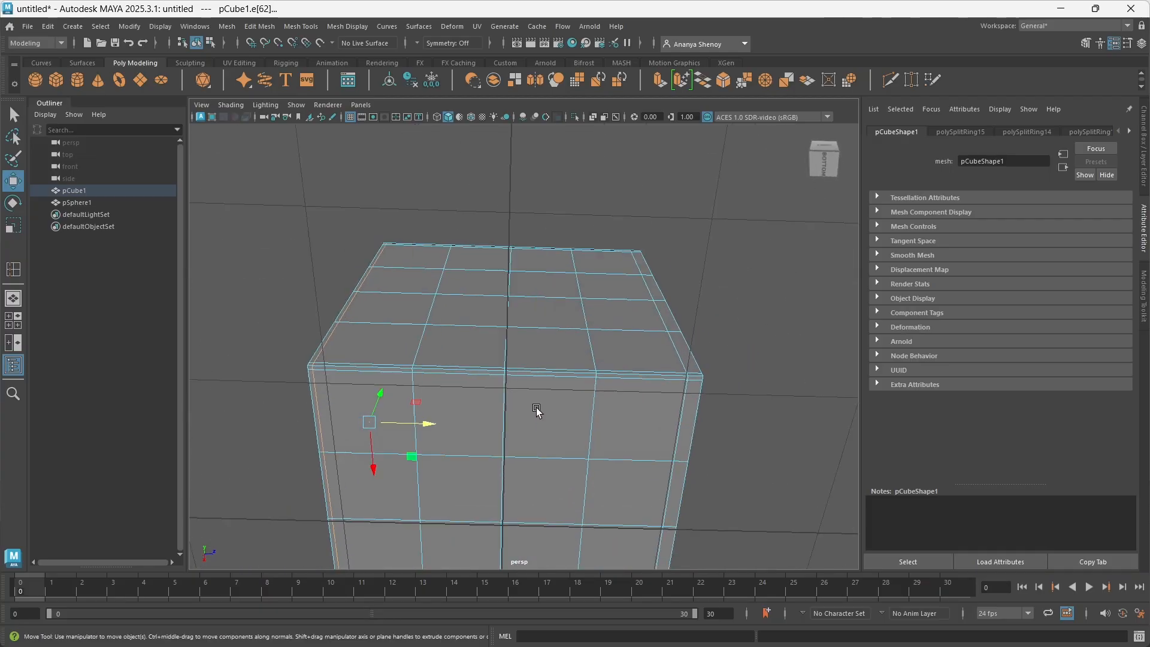
{"action": "double_click", "coordinate": [667, 427]}
{"action": "left_click_drag", "start_coordinate": [704, 435], "coordinate": [702, 433]}
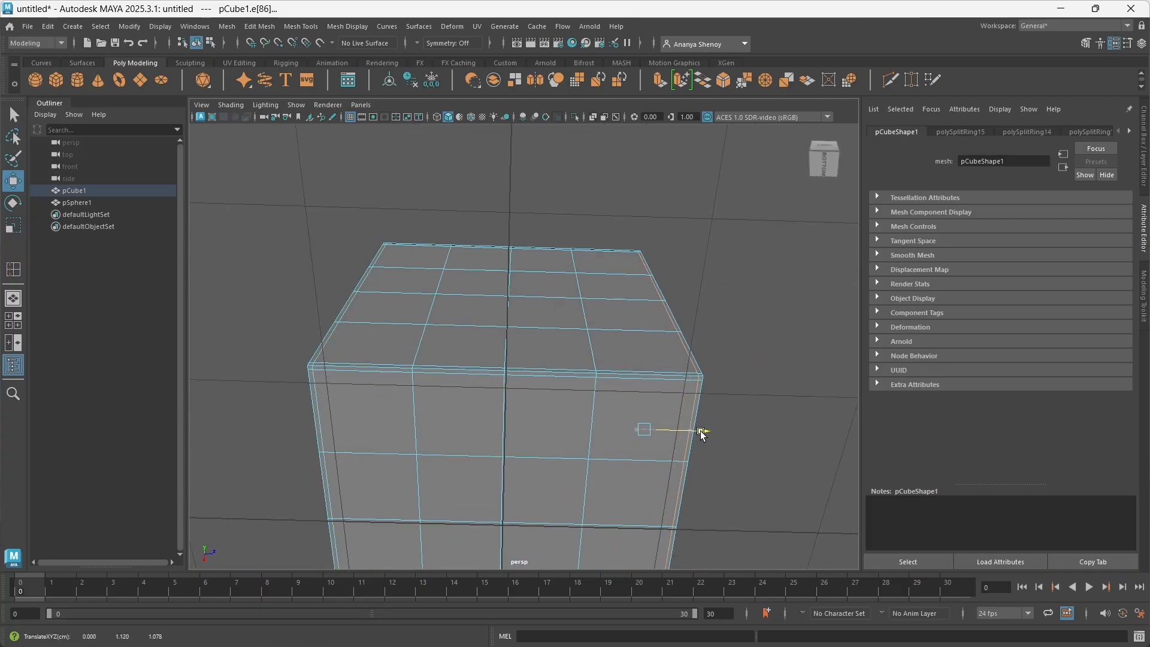
Check the cube with its tightened edge loops in smooth mesh preview, return to object selection, and end on the unsmoothed display
{"action": "left_click_drag", "start_coordinate": [604, 366], "coordinate": [598, 426], "text": "alt"}
{"action": "key", "text": "3"}
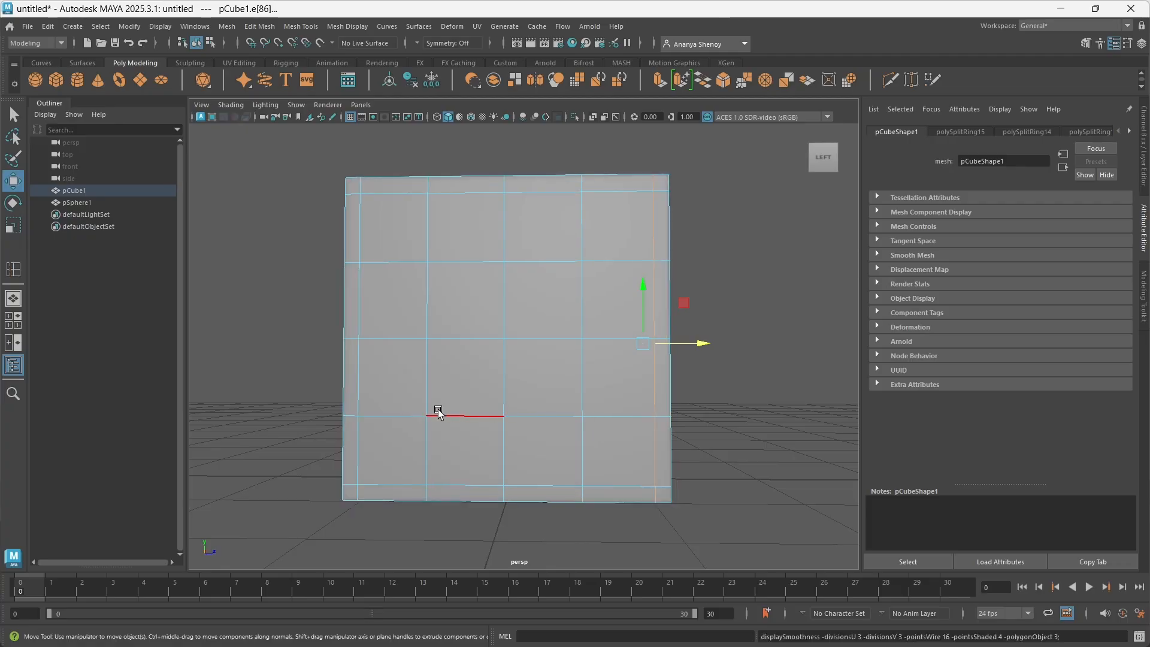
{"action": "left_click_drag", "start_coordinate": [438, 408], "coordinate": [468, 457], "text": "alt"}
{"action": "right_click_drag", "start_coordinate": [462, 300], "coordinate": [539, 282]}
{"action": "left_click_drag", "start_coordinate": [539, 283], "coordinate": [706, 368], "text": "alt"}
{"action": "left_click_drag", "start_coordinate": [448, 405], "coordinate": [396, 366], "text": "alt"}
{"action": "key", "text": "3"}
{"action": "key", "text": "1"}
{"action": "right_click_drag", "start_coordinate": [576, 268], "coordinate": [511, 354], "text": "alt"}
{"action": "left_click_drag", "start_coordinate": [511, 355], "coordinate": [544, 366], "text": "alt"}
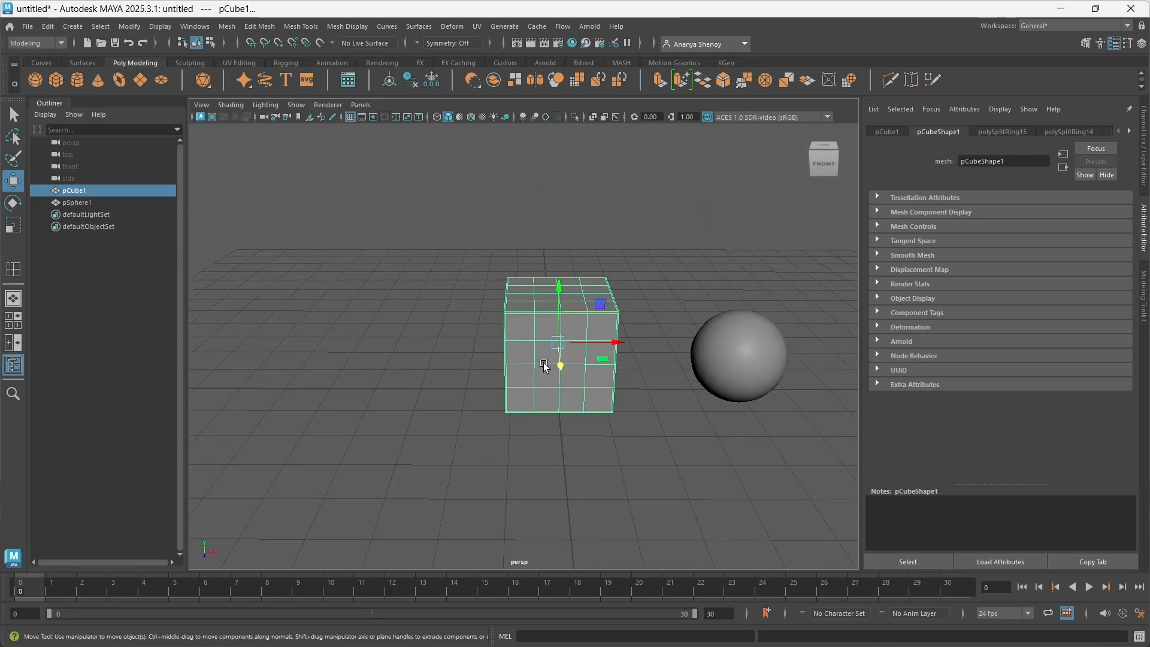
Create a second polygon cube nearly the first cube's size and place it beside it, at about X -2.44 and Y 1.13
{"action": "left_click", "coordinate": [58, 81]}
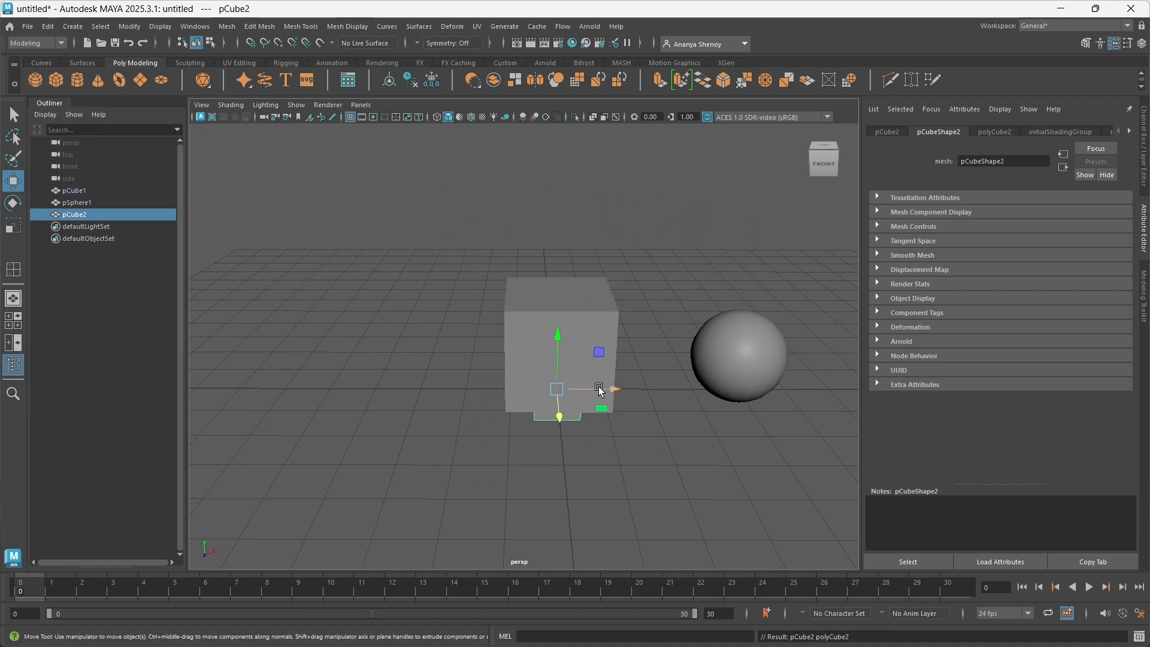
{"action": "left_click_drag", "start_coordinate": [600, 391], "coordinate": [501, 390]}
{"action": "left_click_drag", "start_coordinate": [459, 338], "coordinate": [442, 337]}
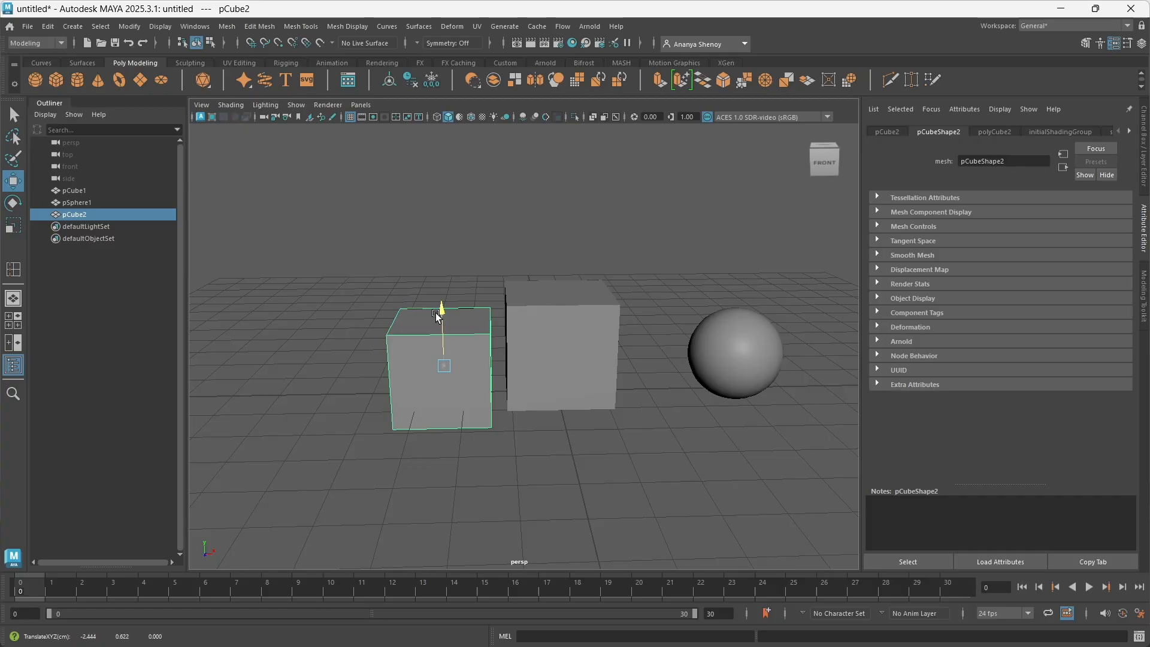
{"action": "left_click_drag", "start_coordinate": [436, 314], "coordinate": [446, 292]}
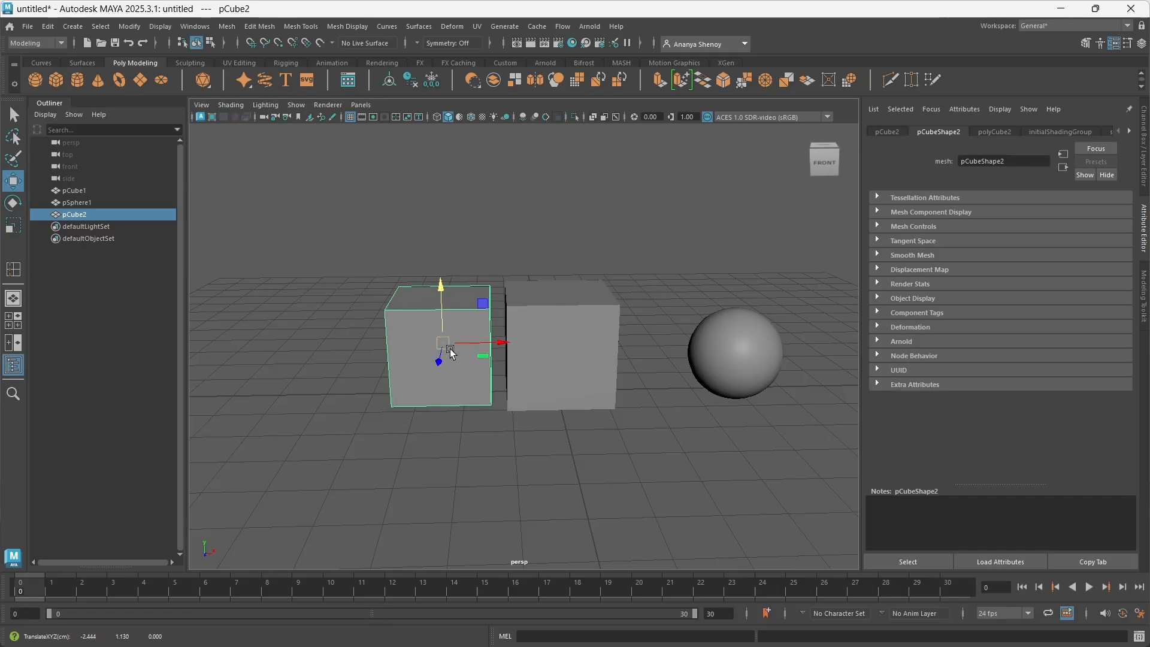
{"action": "key", "text": "q"}
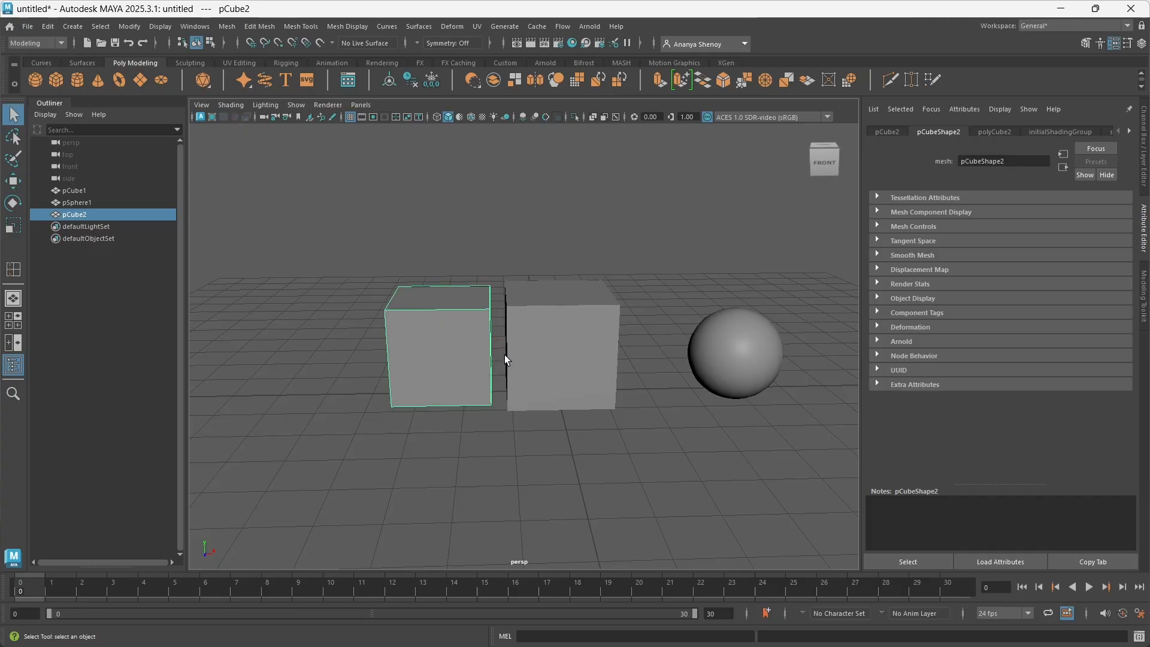
Compare the plain second cube with the subdivided cube from several angles, leaving the plain cube selected
{"action": "left_click_drag", "start_coordinate": [488, 411], "coordinate": [446, 297], "text": "alt"}
{"action": "left_click_drag", "start_coordinate": [445, 381], "coordinate": [419, 384], "text": "alt"}
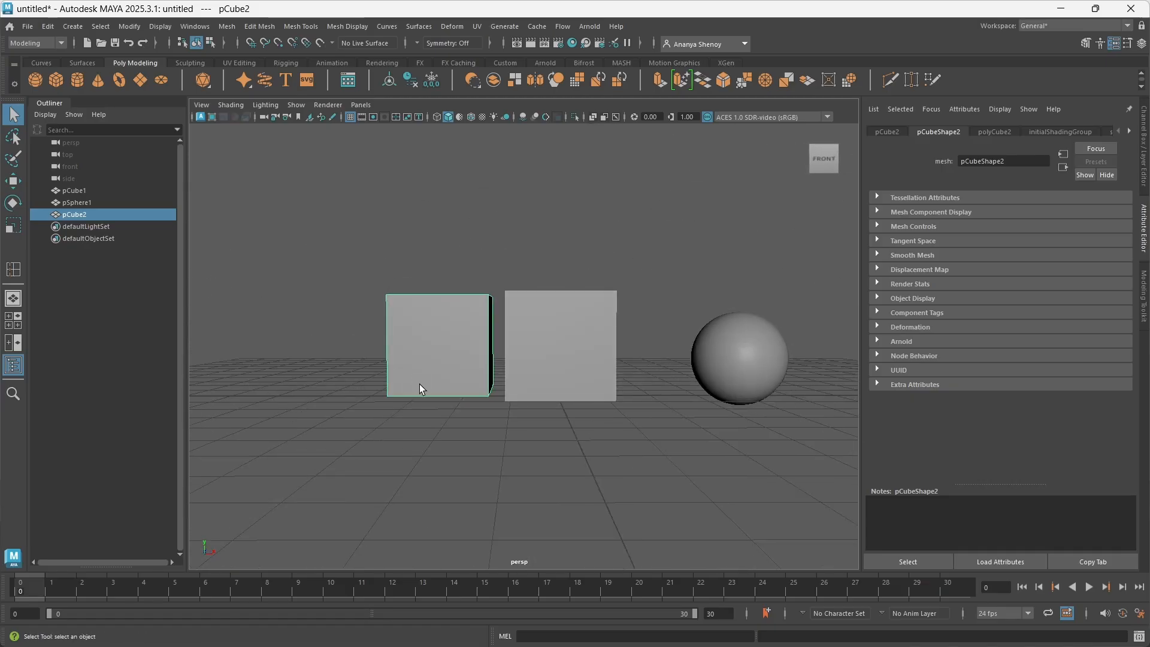
{"action": "left_click", "coordinate": [568, 248]}
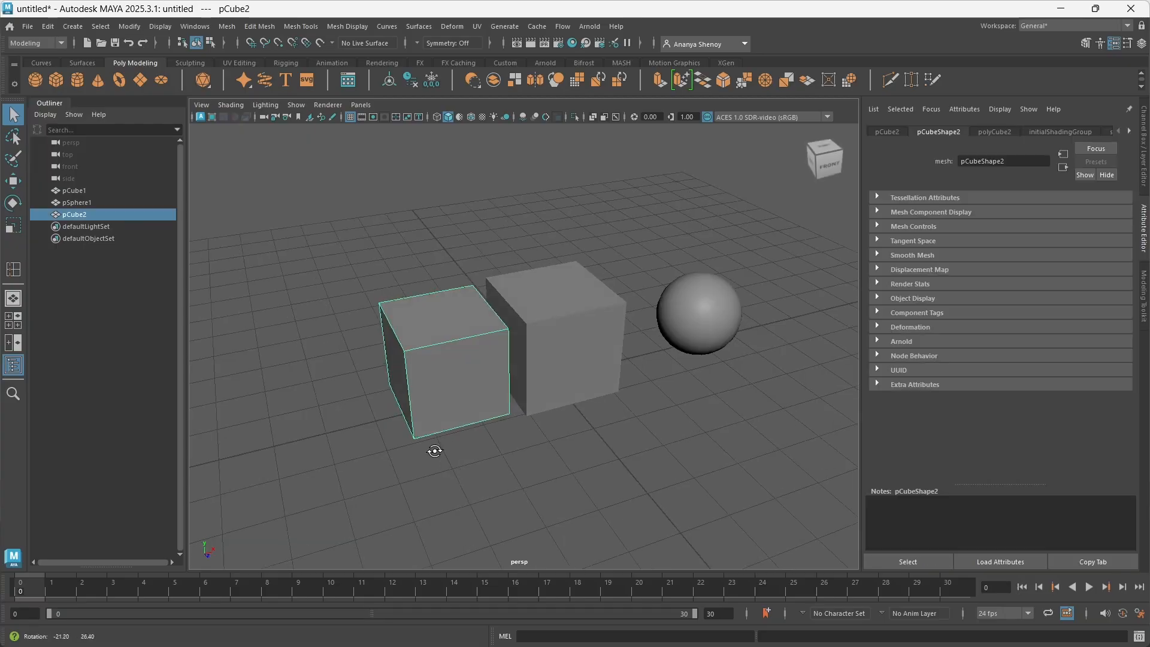
{"action": "left_click_drag", "start_coordinate": [434, 452], "coordinate": [527, 398], "text": "alt"}
{"action": "left_click", "coordinate": [438, 231]}
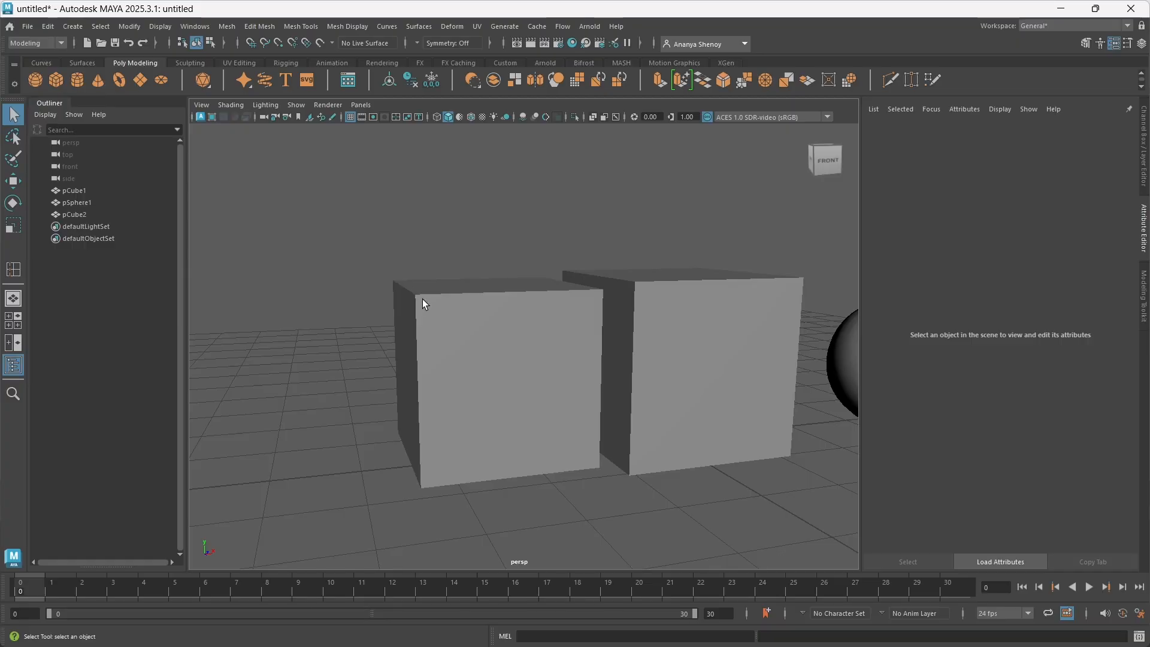
{"action": "left_click_drag", "start_coordinate": [423, 300], "coordinate": [544, 390], "text": "alt"}
{"action": "left_click", "coordinate": [538, 376]}
{"action": "left_click_drag", "start_coordinate": [652, 464], "coordinate": [601, 460], "text": "alt"}
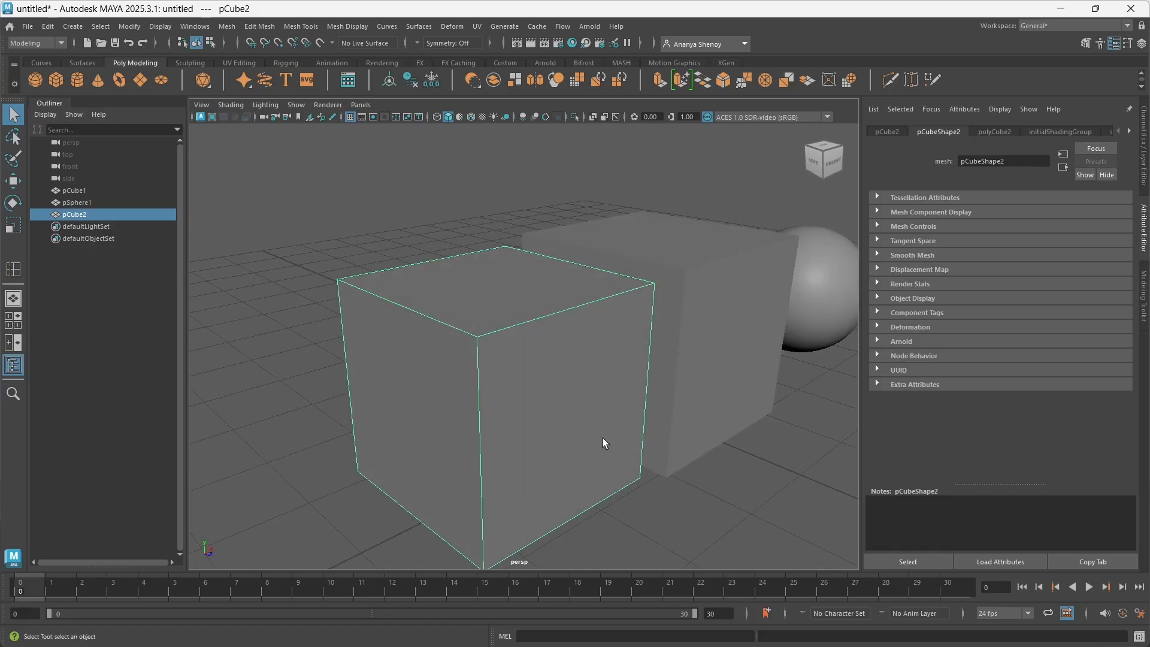
{"action": "right_click_drag", "start_coordinate": [609, 434], "coordinate": [446, 426], "text": "alt"}
{"action": "left_click_drag", "start_coordinate": [545, 423], "coordinate": [484, 375], "text": "alt"}
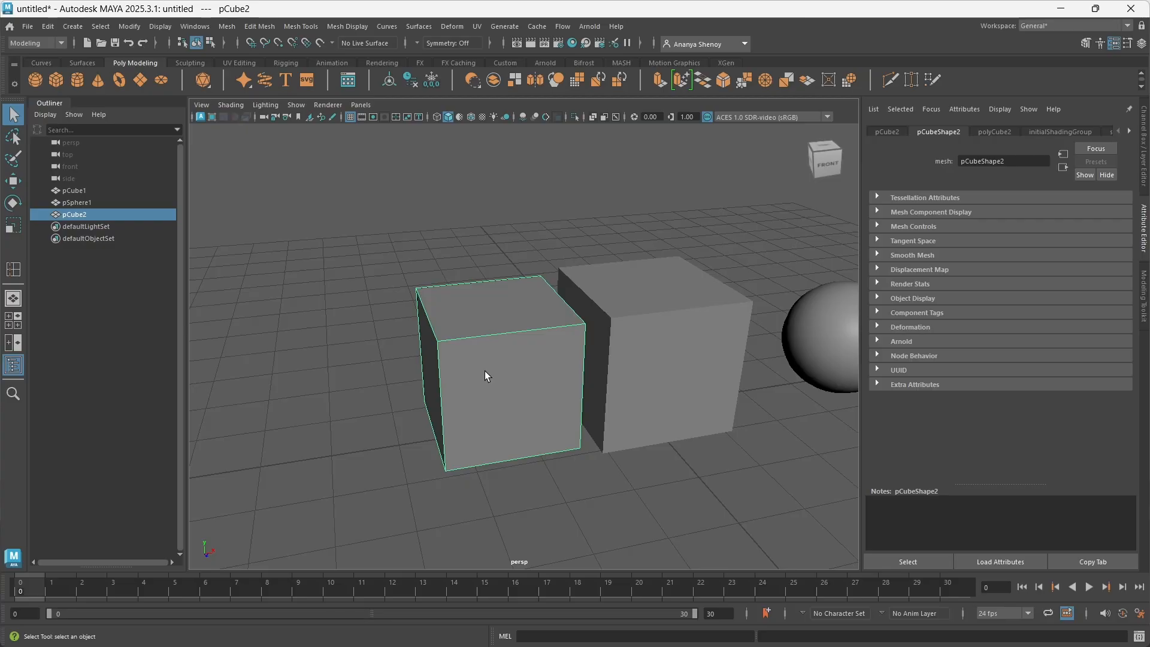
{"action": "left_click_drag", "start_coordinate": [486, 378], "coordinate": [374, 297], "text": "alt"}
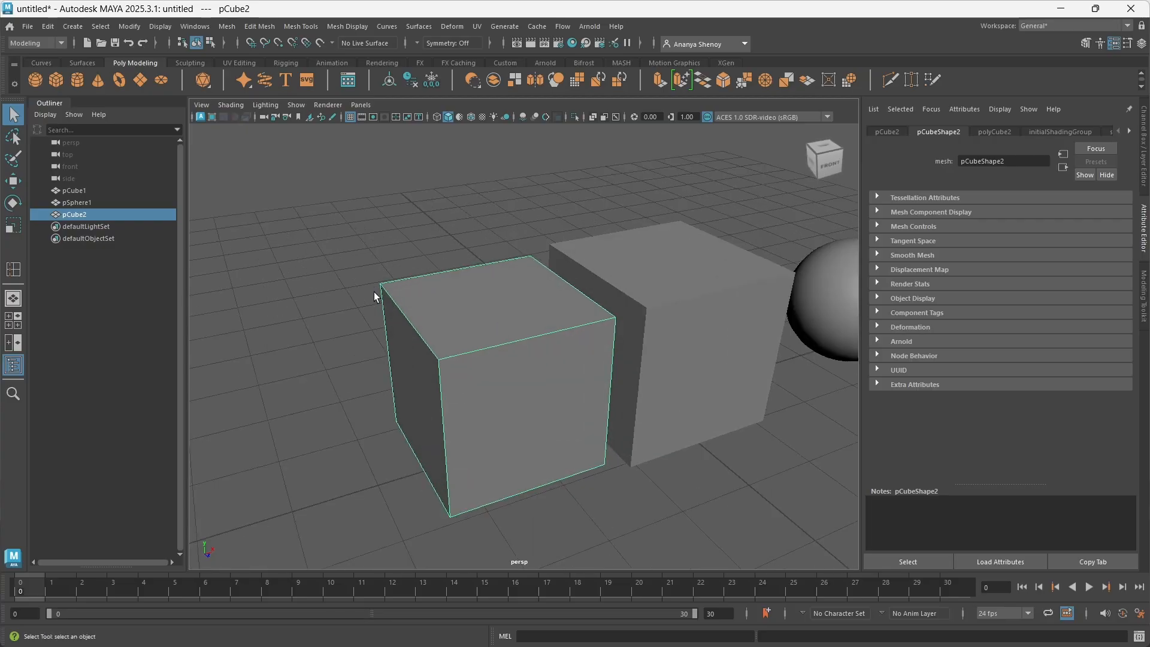
Display the subdivided cube in smooth mesh preview, deselect it, and inspect its softened corner beside the plain cube
{"action": "left_click", "coordinate": [702, 309]}
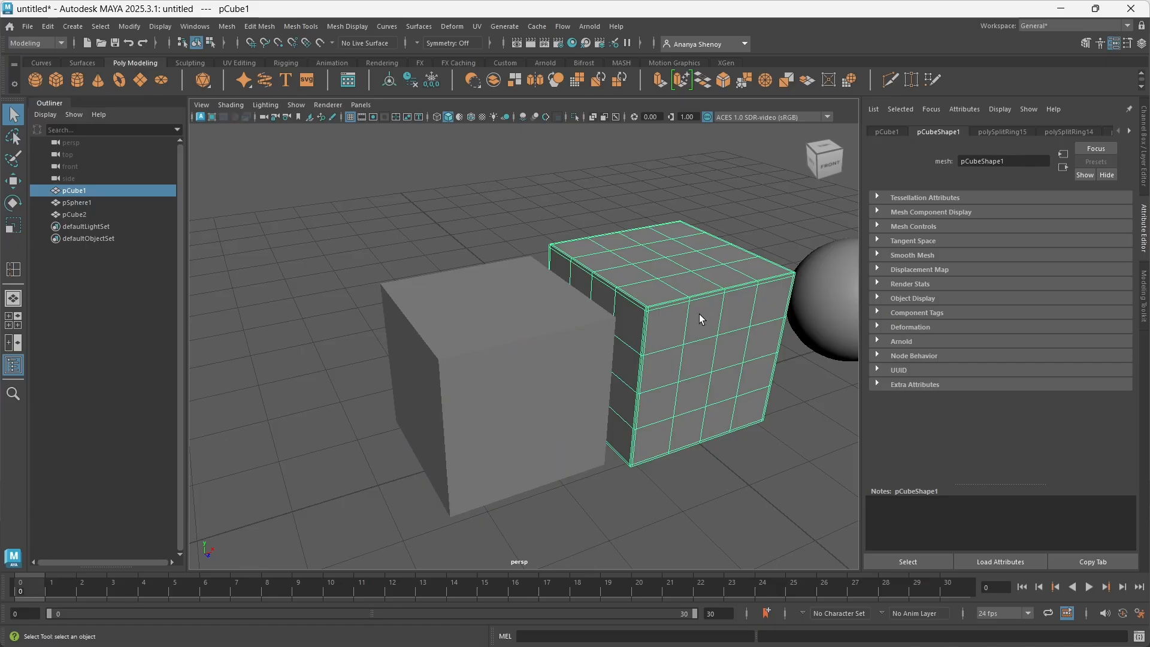
{"action": "key", "text": "3"}
{"action": "left_click", "coordinate": [672, 157]}
{"action": "left_click_drag", "start_coordinate": [707, 294], "coordinate": [681, 383], "text": "alt"}
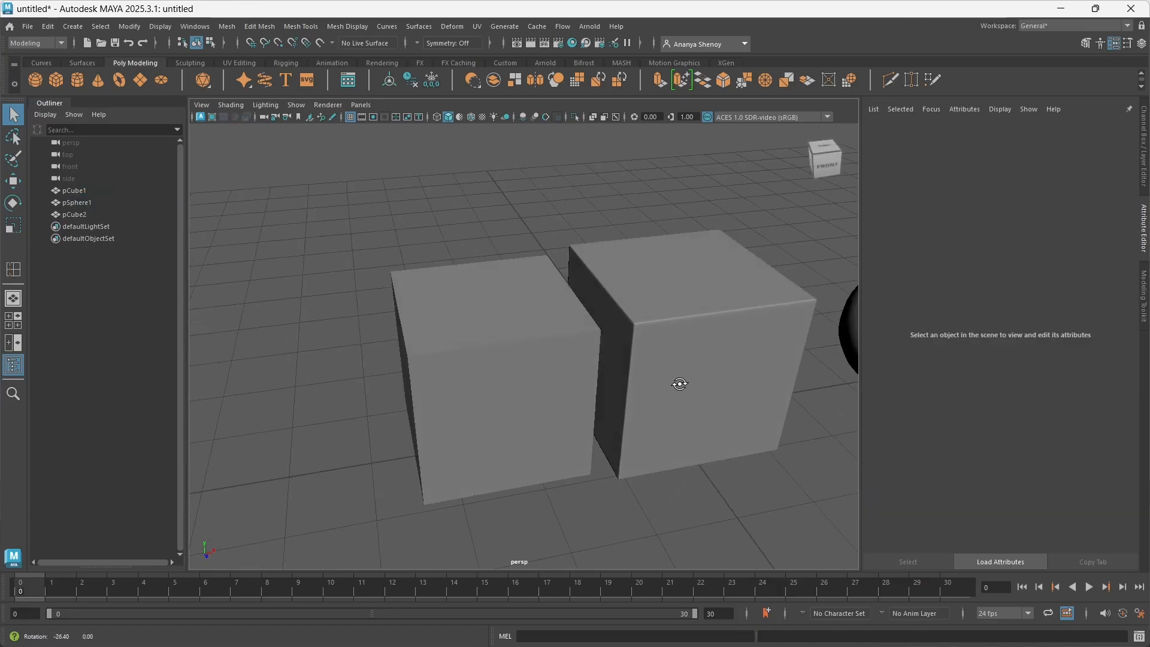
{"action": "middle_click_drag", "start_coordinate": [680, 383], "coordinate": [574, 314], "text": "alt"}
{"action": "scroll", "coordinate": [570, 313], "scroll_direction": "up", "scroll_amount": 6}
{"action": "scroll", "coordinate": [562, 318], "scroll_direction": "down", "scroll_amount": 3}
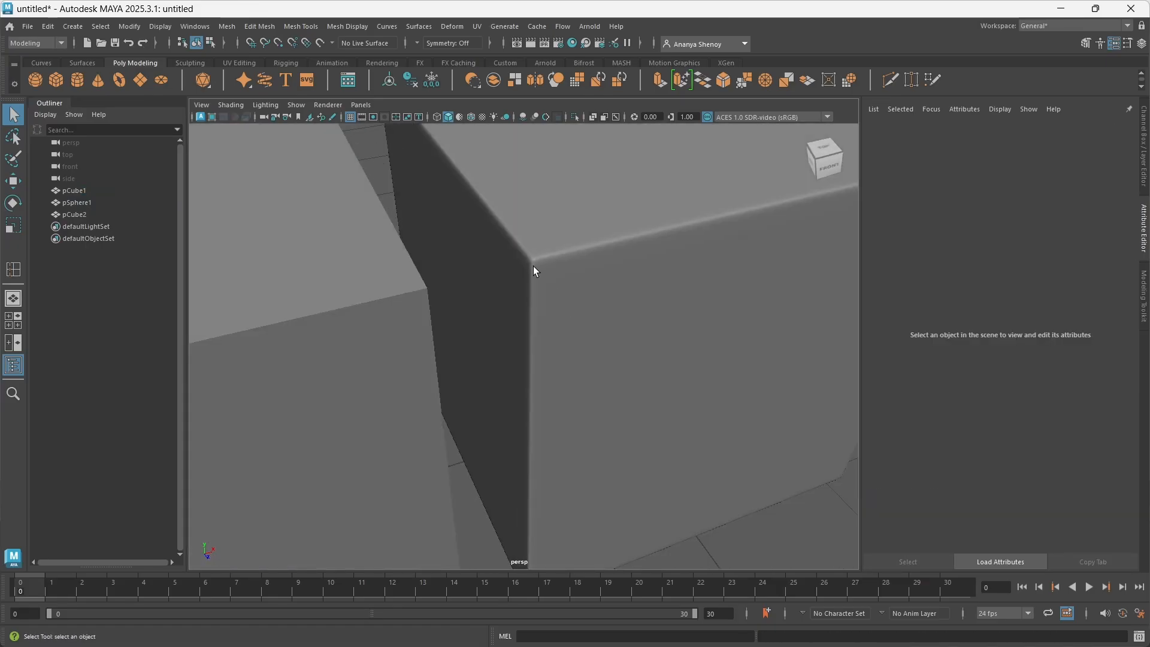
{"action": "scroll", "coordinate": [527, 282], "scroll_direction": "down", "scroll_amount": 5}
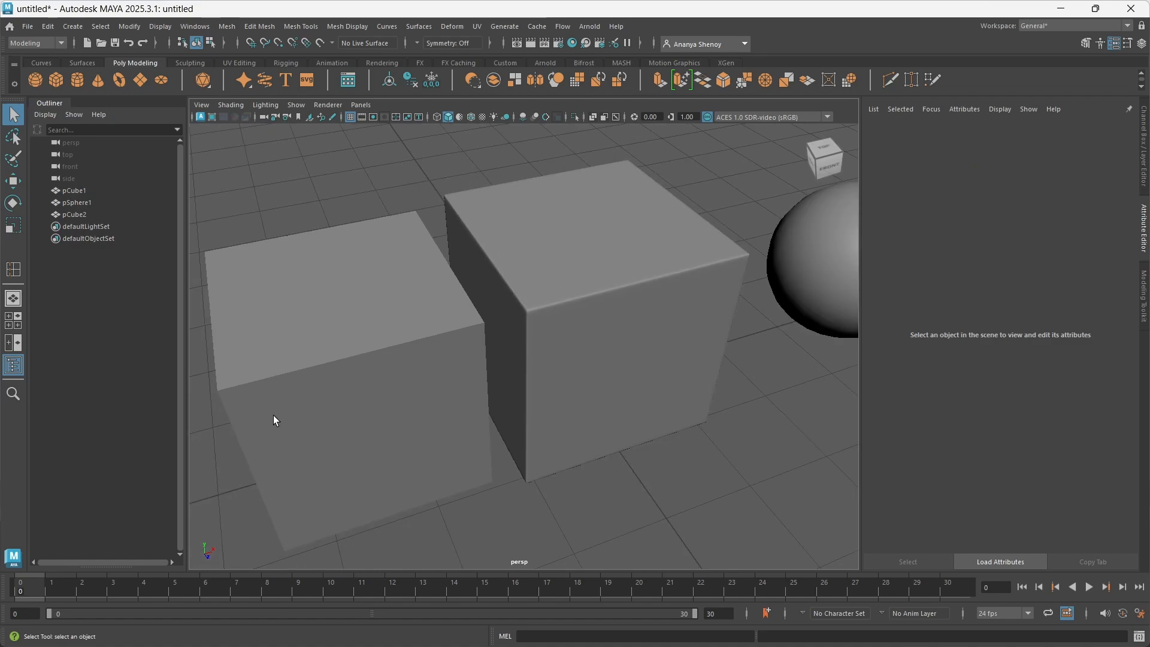
Select the four edges around the plain cube's top face in edge selection mode
{"action": "left_click", "coordinate": [278, 408]}
{"action": "middle_click_drag", "start_coordinate": [278, 408], "coordinate": [481, 400], "text": "alt"}
{"action": "left_click_drag", "start_coordinate": [473, 419], "coordinate": [489, 416], "text": "alt"}
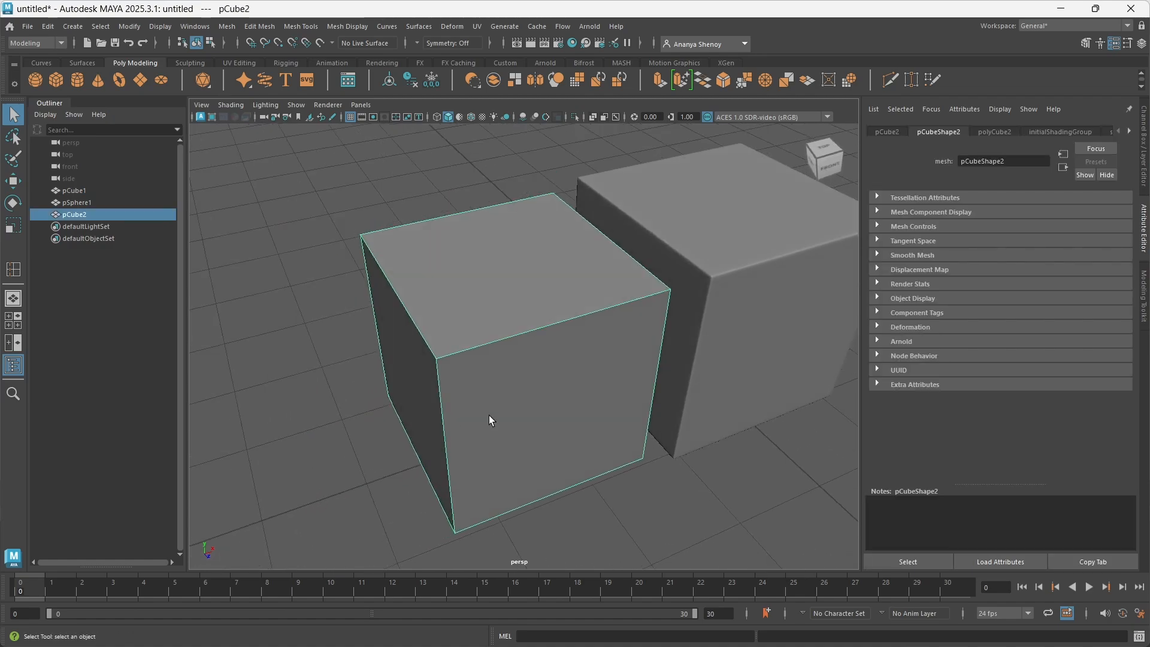
{"action": "left_click_drag", "start_coordinate": [504, 362], "coordinate": [425, 357], "text": "alt"}
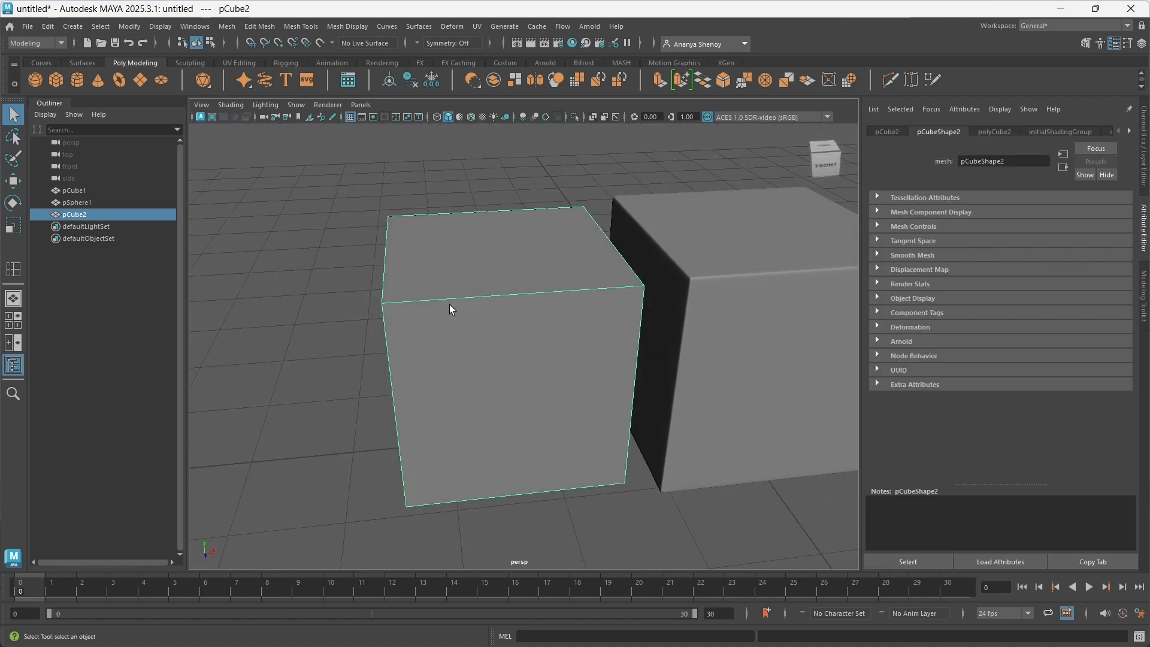
{"action": "key", "text": "F10"}
{"action": "left_click_drag", "start_coordinate": [451, 253], "coordinate": [599, 363], "text": "alt"}
{"action": "left_click", "coordinate": [527, 396]}
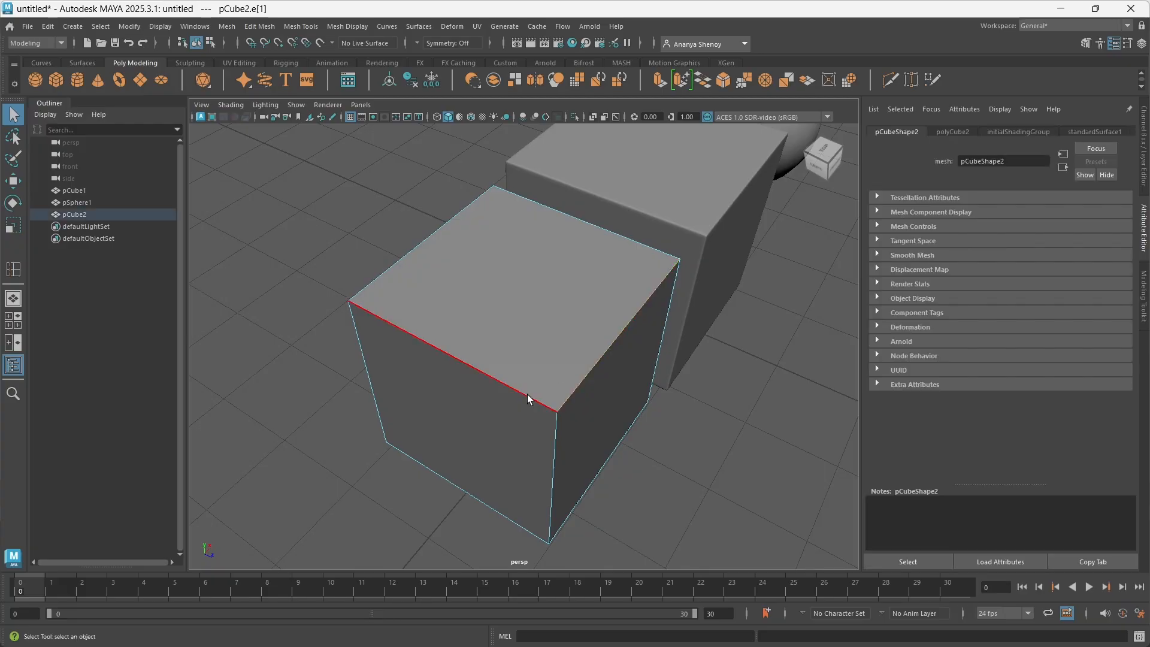
{"action": "left_click", "coordinate": [465, 369], "text": "shift"}
{"action": "left_click", "coordinate": [410, 242], "text": "shift"}
{"action": "left_click", "coordinate": [538, 223], "text": "shift"}
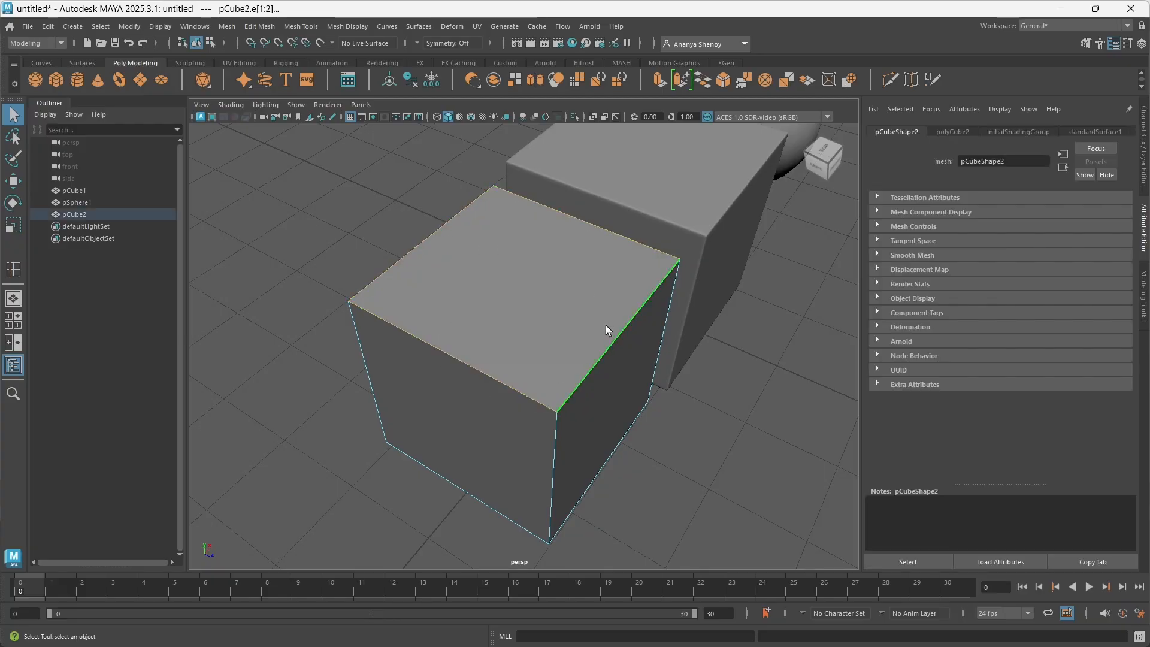
Bevel the plain cube's selected top edges with a fraction of 0.1
{"action": "left_click_drag", "start_coordinate": [605, 325], "coordinate": [490, 347], "text": "alt"}
{"action": "right_click_drag", "start_coordinate": [427, 261], "coordinate": [480, 264], "text": "shift"}
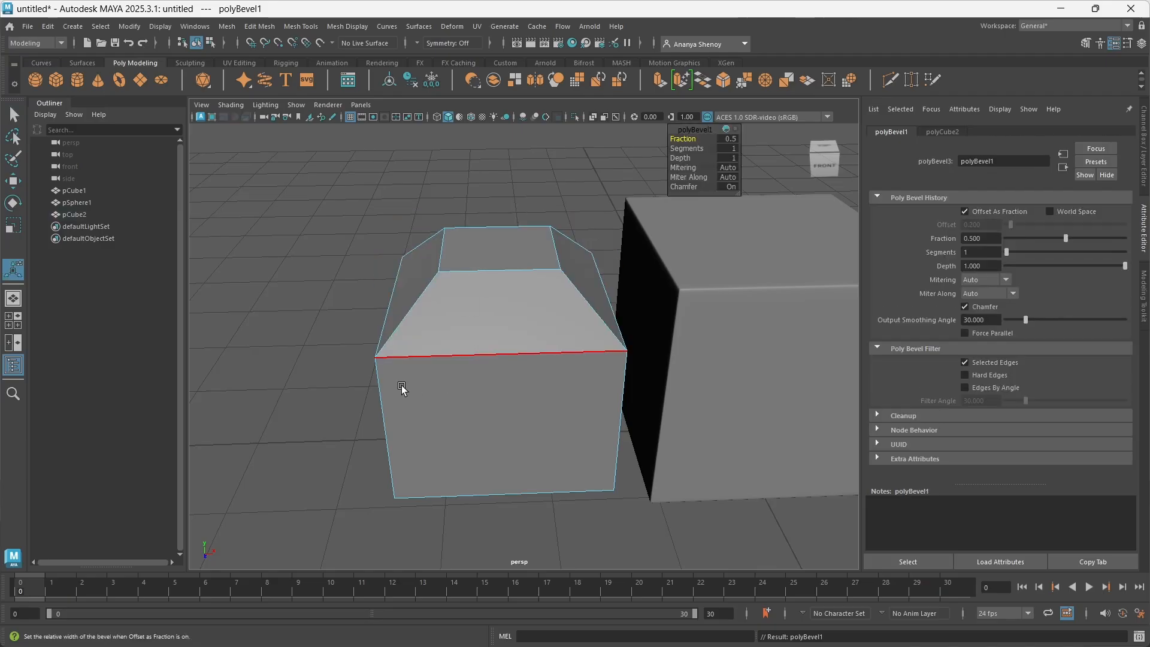
{"action": "left_click_drag", "start_coordinate": [404, 390], "coordinate": [480, 344], "text": "alt"}
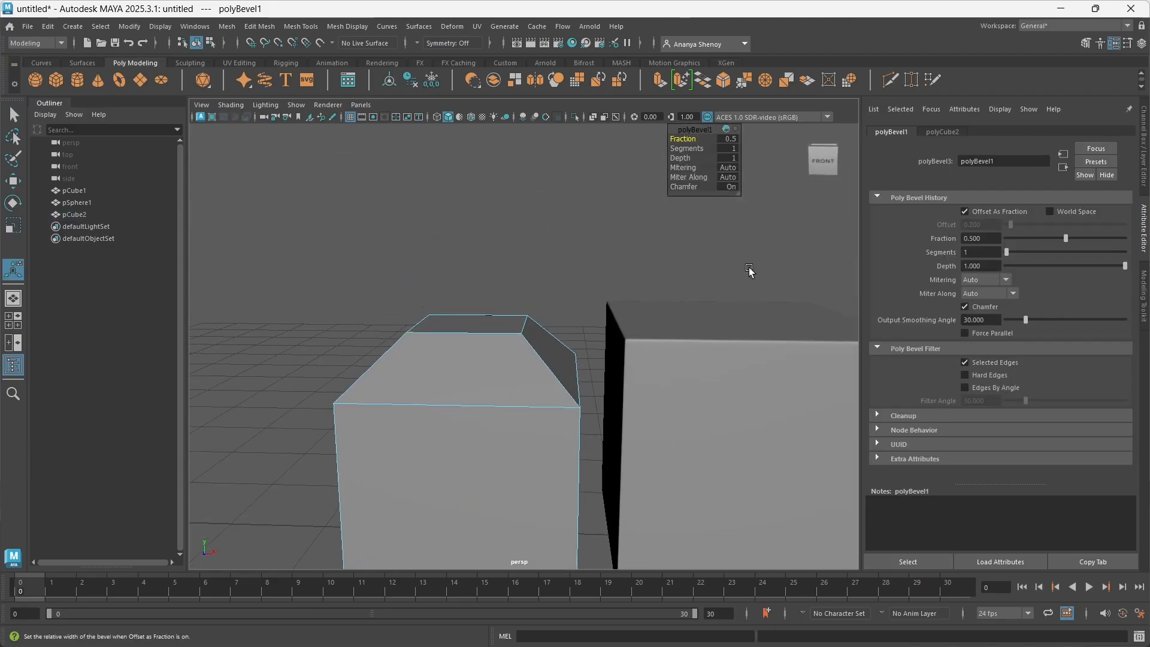
{"action": "left_click_drag", "start_coordinate": [695, 129], "coordinate": [612, 178]}
{"action": "left_click_drag", "start_coordinate": [503, 393], "coordinate": [537, 454], "text": "alt"}
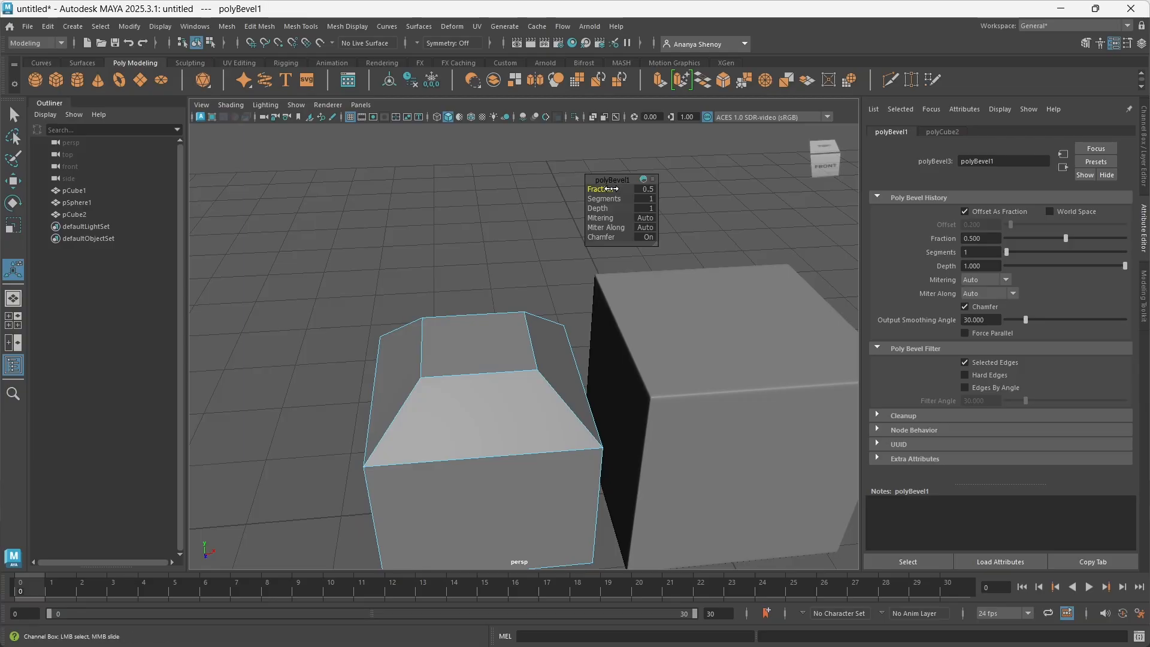
{"action": "middle_click_drag", "start_coordinate": [611, 189], "coordinate": [608, 189]}
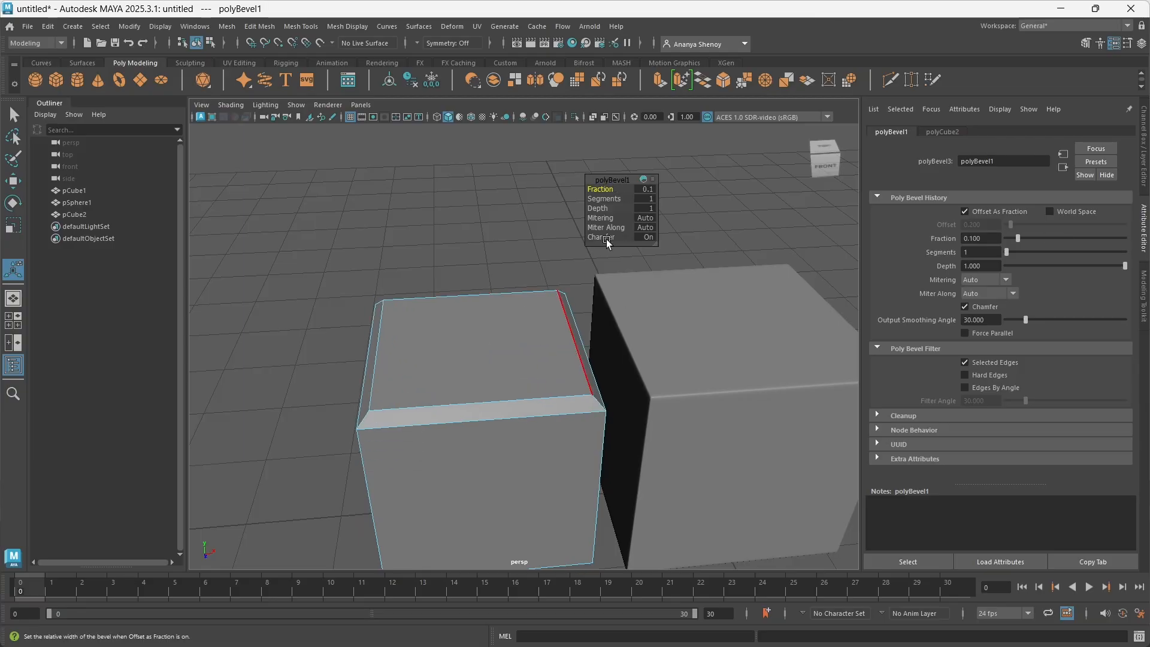
Set the fraction of the plain cube's top-edge bevel to 0.04
{"action": "left_click_drag", "start_coordinate": [453, 353], "coordinate": [450, 319], "text": "alt"}
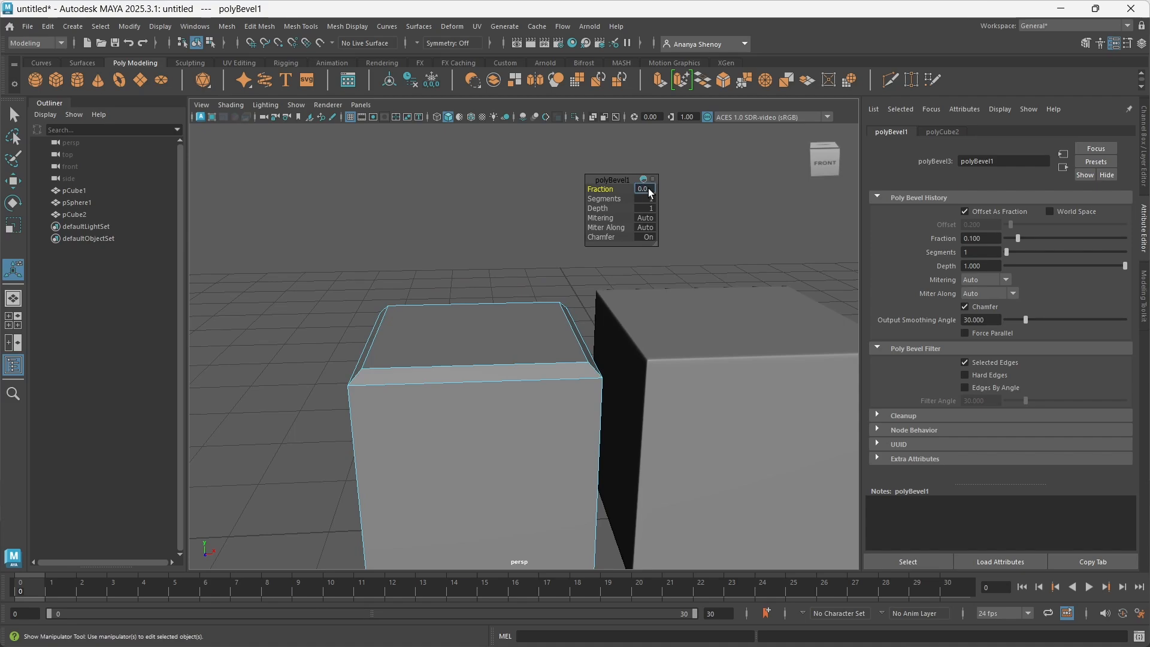
{"action": "type", "text": "4"}
{"action": "key", "text": "Return"}
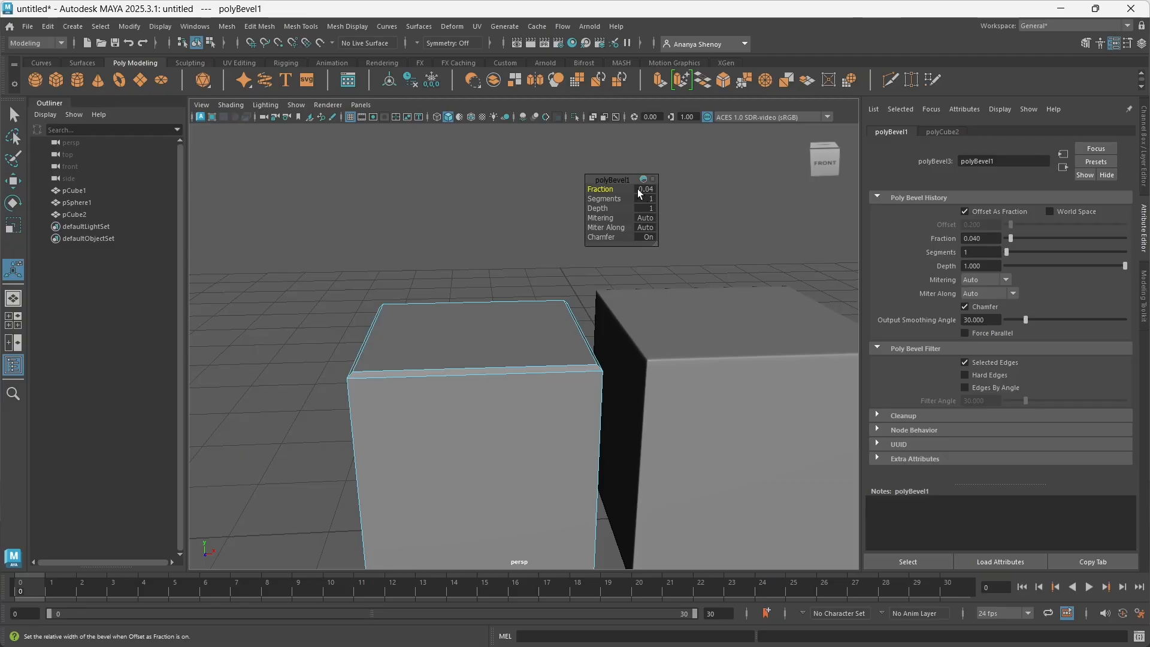
Increase the top-edge bevel's segments to 2, inspect the beveled corner, and raise the segments to 3
{"action": "left_click_drag", "start_coordinate": [441, 482], "coordinate": [424, 441], "text": "alt"}
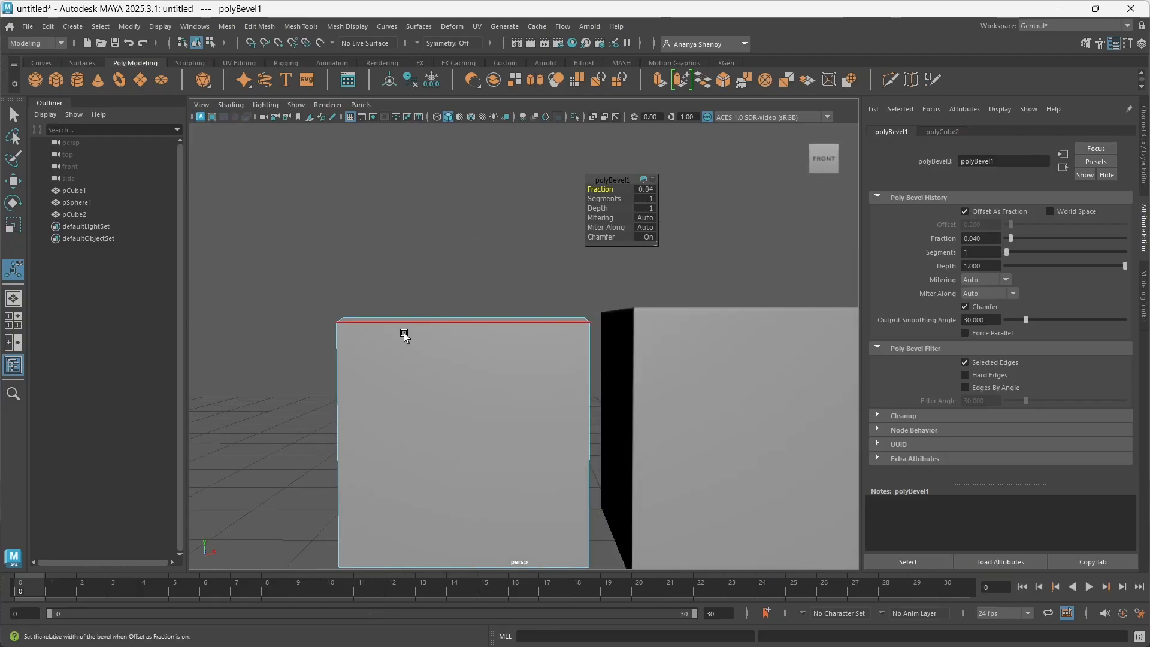
{"action": "left_click_drag", "start_coordinate": [420, 374], "coordinate": [424, 380], "text": "alt"}
{"action": "middle_click_drag", "start_coordinate": [485, 377], "coordinate": [594, 400], "text": "alt"}
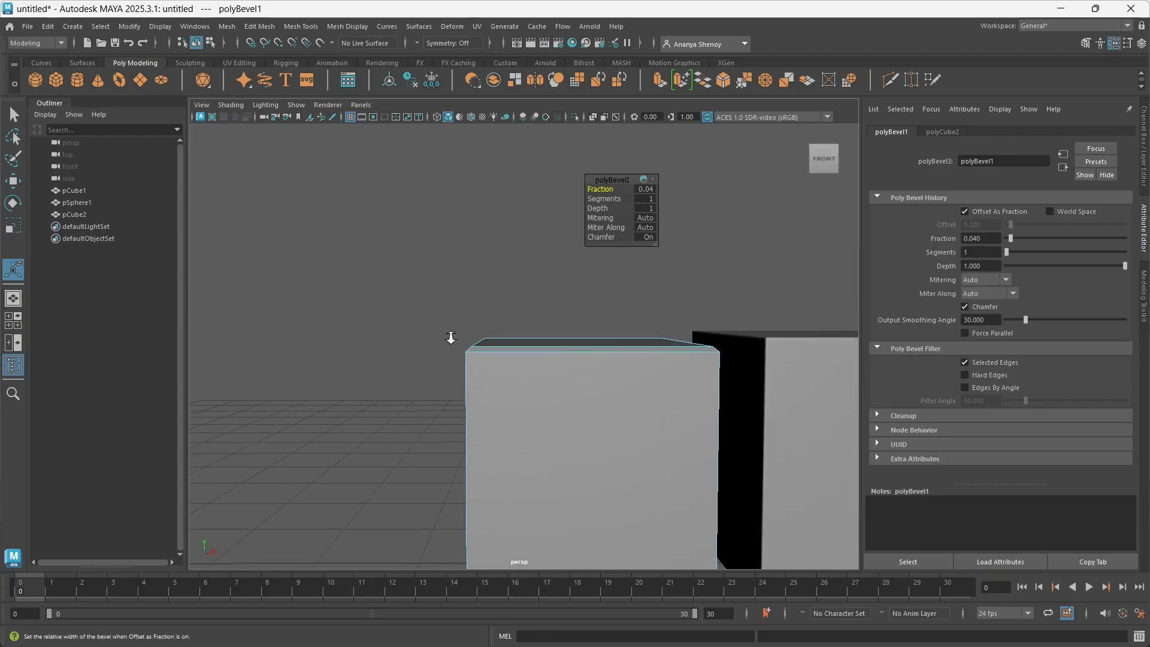
{"action": "scroll", "coordinate": [444, 342], "scroll_direction": "up", "scroll_amount": 3}
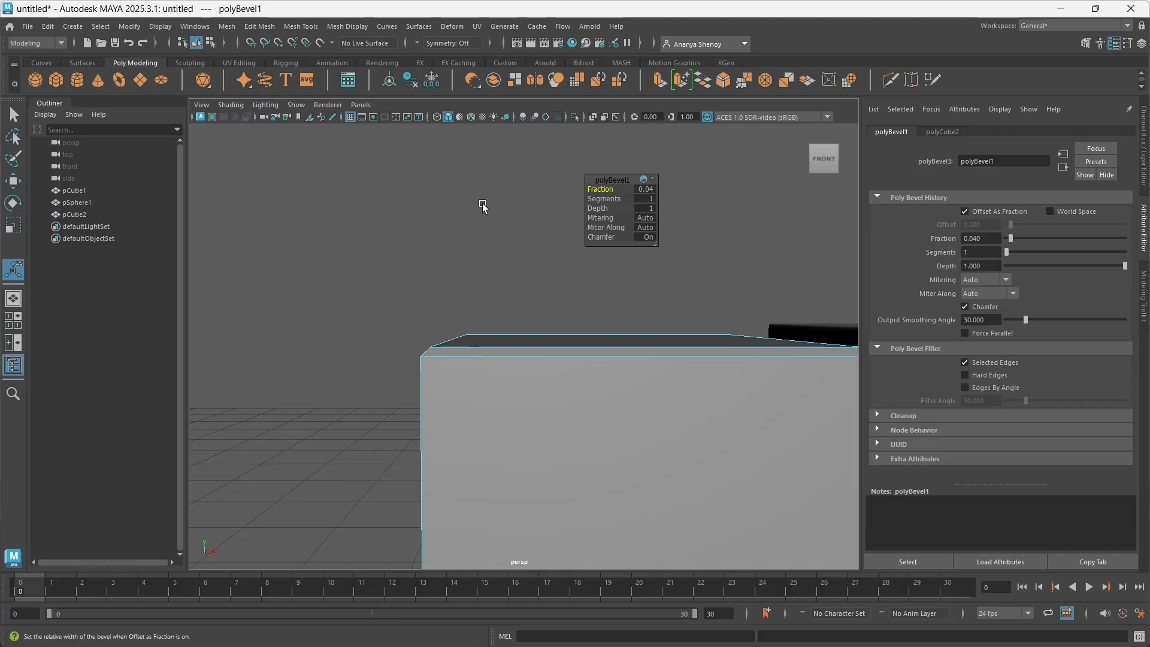
{"action": "left_click", "coordinate": [601, 198]}
{"action": "left_click_drag", "start_coordinate": [602, 199], "coordinate": [606, 198]}
{"action": "left_click_drag", "start_coordinate": [396, 349], "coordinate": [429, 363], "text": "alt"}
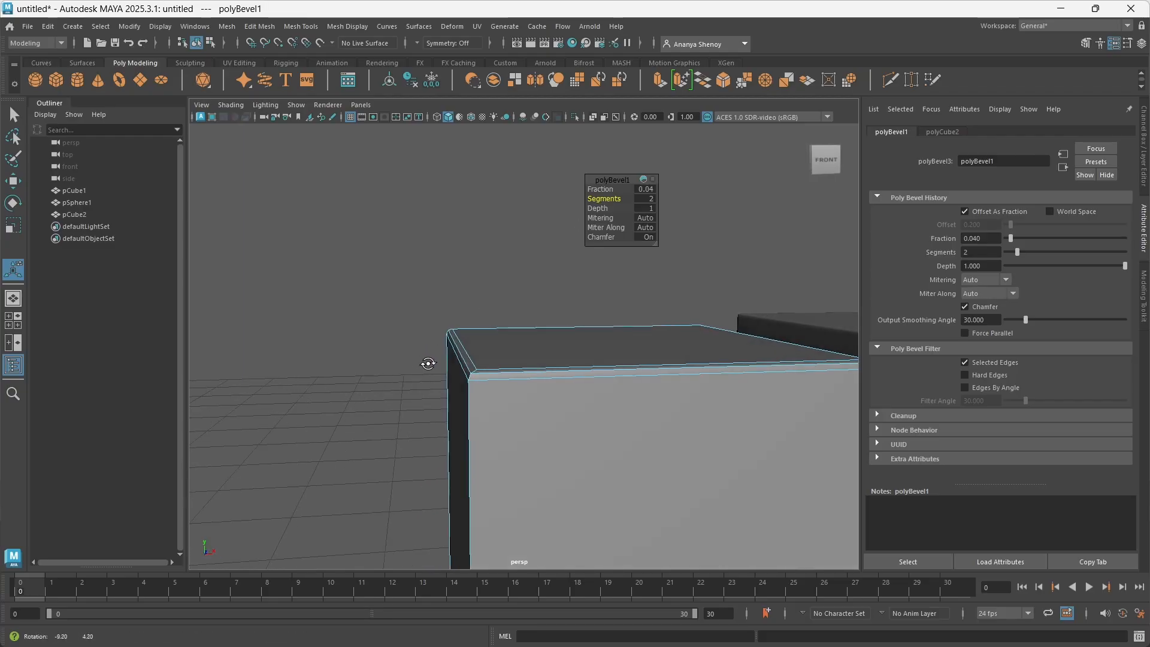
{"action": "left_click_drag", "start_coordinate": [478, 403], "coordinate": [609, 455], "text": "alt"}
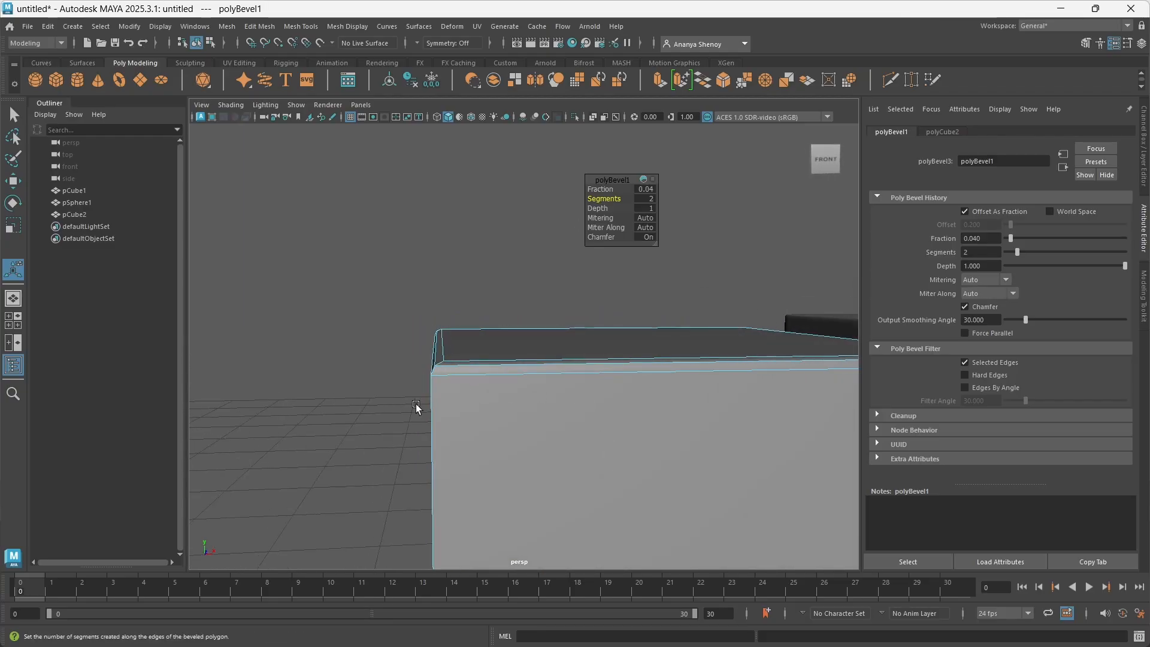
{"action": "left_click_drag", "start_coordinate": [438, 385], "coordinate": [439, 359], "text": "alt"}
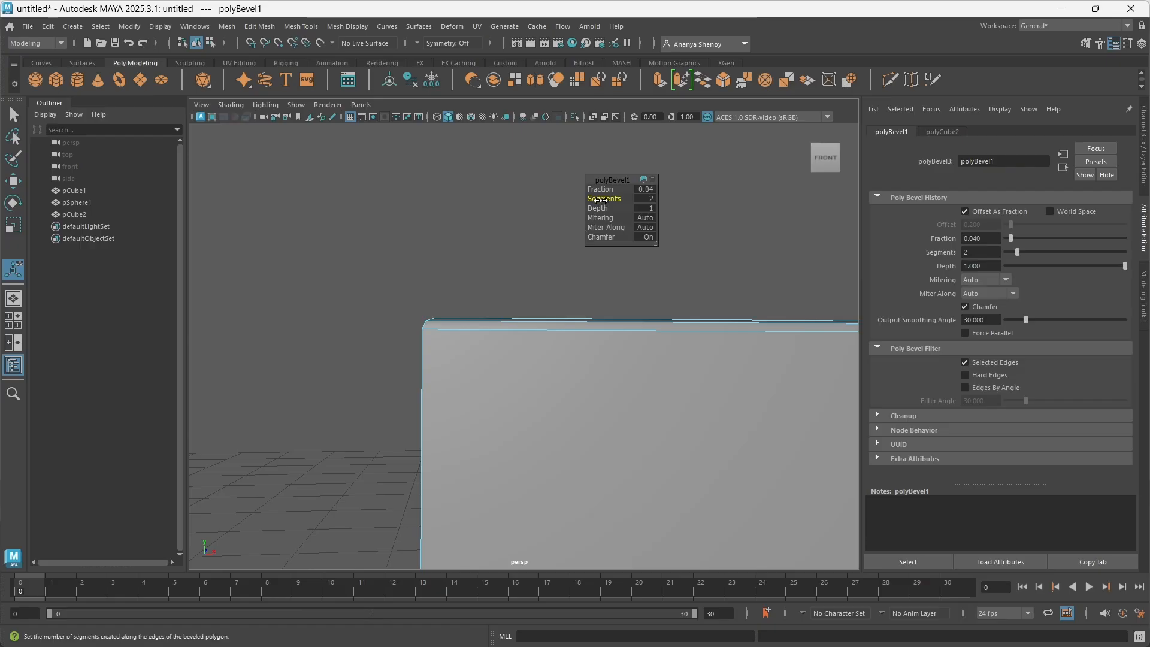
{"action": "left_click_drag", "start_coordinate": [603, 199], "coordinate": [615, 198]}
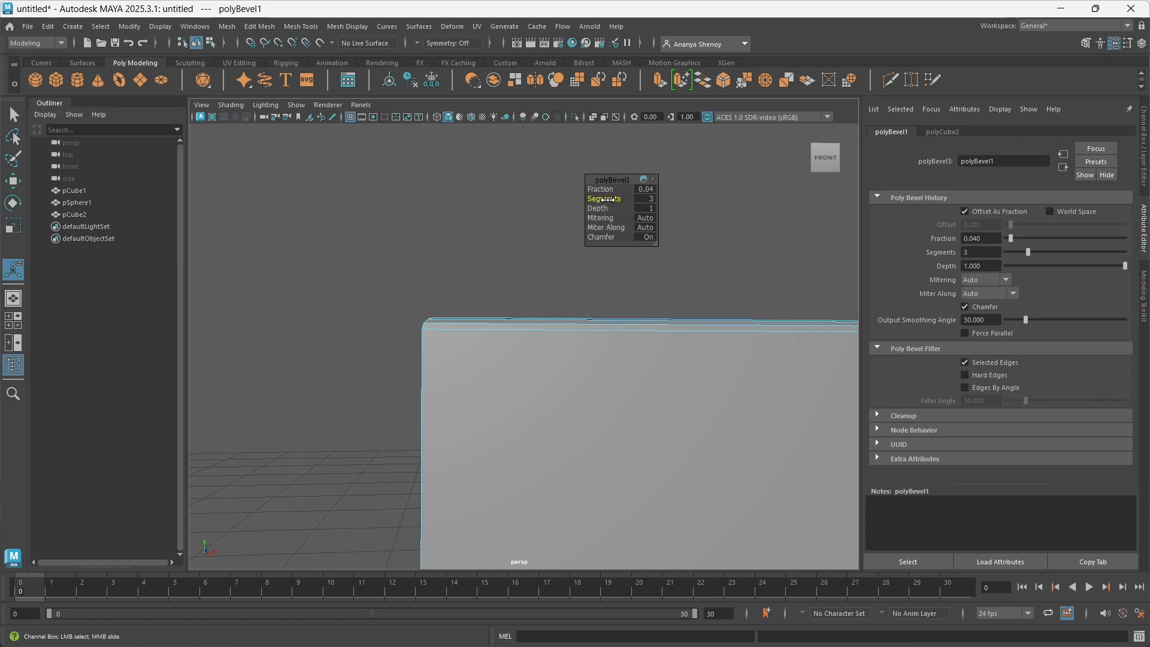
Try softening the plain cube's beveled top edges, inspect the shading, and undo the deselection and softening
{"action": "left_click_drag", "start_coordinate": [438, 308], "coordinate": [444, 405], "text": "alt"}
{"action": "scroll", "coordinate": [490, 404], "scroll_direction": "down", "scroll_amount": 6}
{"action": "left_click_drag", "start_coordinate": [587, 353], "coordinate": [565, 331], "text": "alt"}
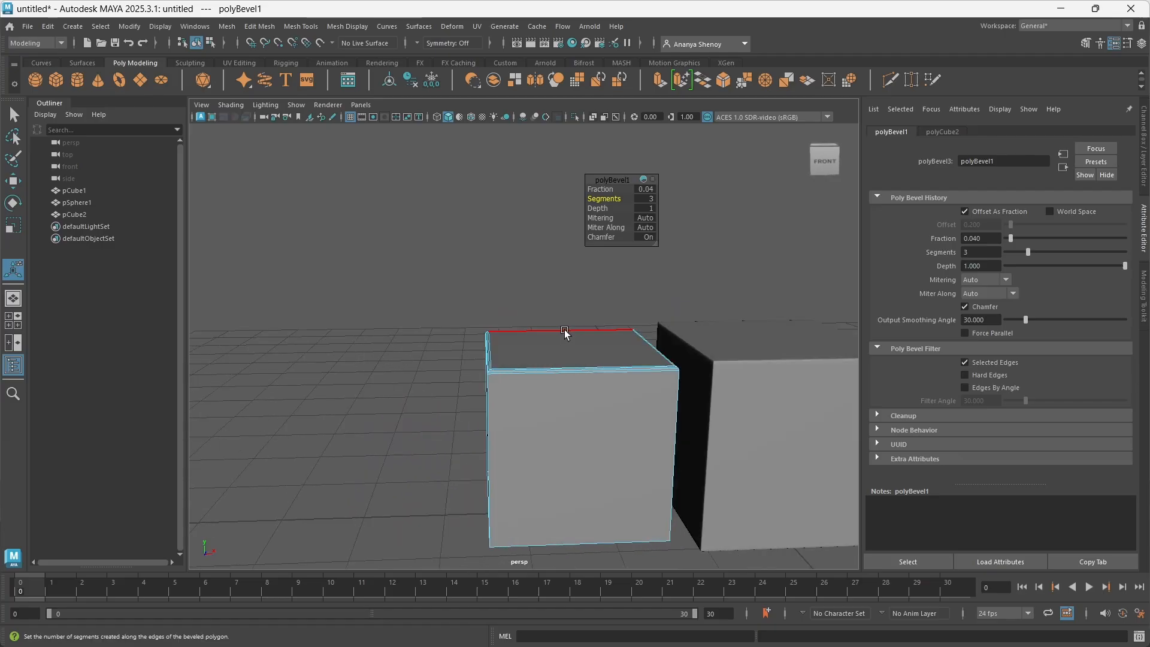
{"action": "right_click_drag", "start_coordinate": [565, 332], "coordinate": [697, 271]}
{"action": "left_click", "coordinate": [697, 271]}
{"action": "scroll", "coordinate": [458, 462], "scroll_direction": "up", "scroll_amount": 3}
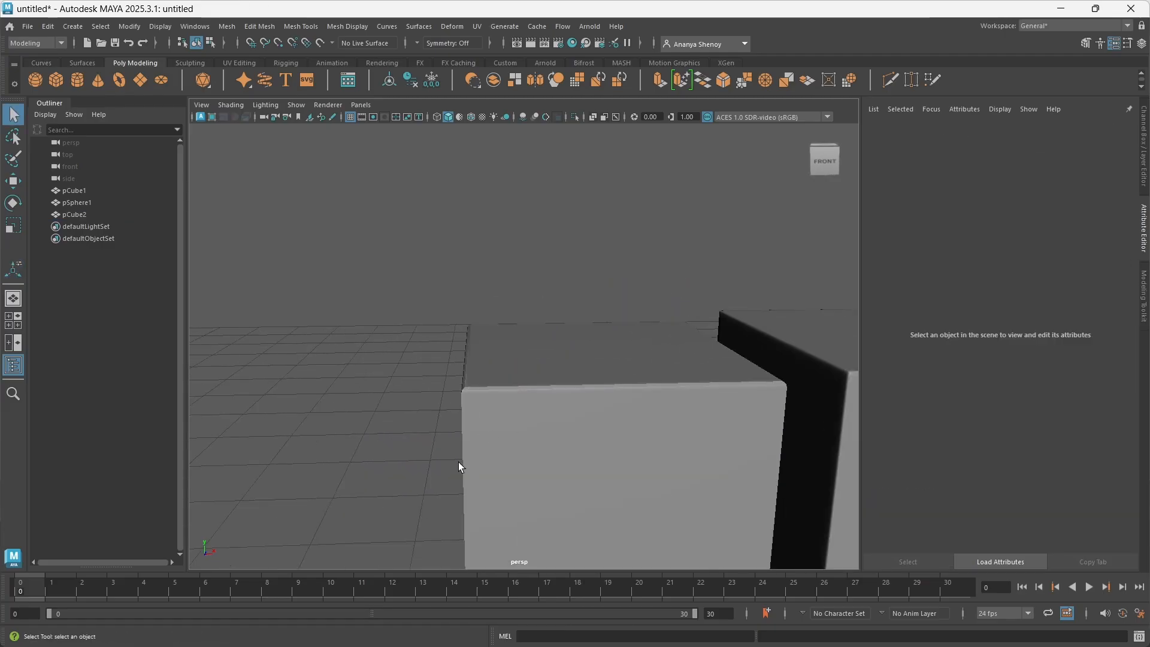
{"action": "scroll", "coordinate": [459, 462], "scroll_direction": "up", "scroll_amount": 2}
{"action": "scroll", "coordinate": [359, 502], "scroll_direction": "down", "scroll_amount": 1}
{"action": "left_click", "coordinate": [395, 463]}
{"action": "left_click_drag", "start_coordinate": [398, 535], "coordinate": [370, 514], "text": "alt"}
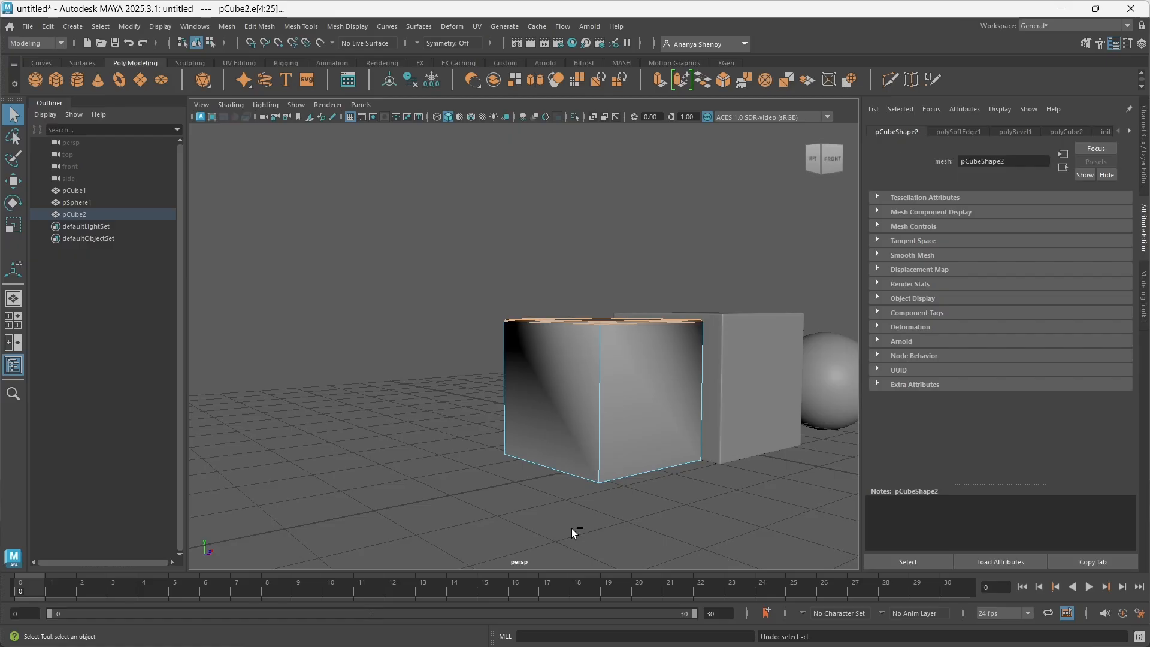
{"action": "key", "text": "ctrl+z"}
{"action": "mouse_move", "coordinate": [572, 493]}
{"action": "left_mouse_down", "text": "alt"}
{"action": "mouse_move", "coordinate": [593, 505]}
{"action": "mouse_move", "coordinate": [553, 457]}
{"action": "left_mouse_up", "text": "alt"}
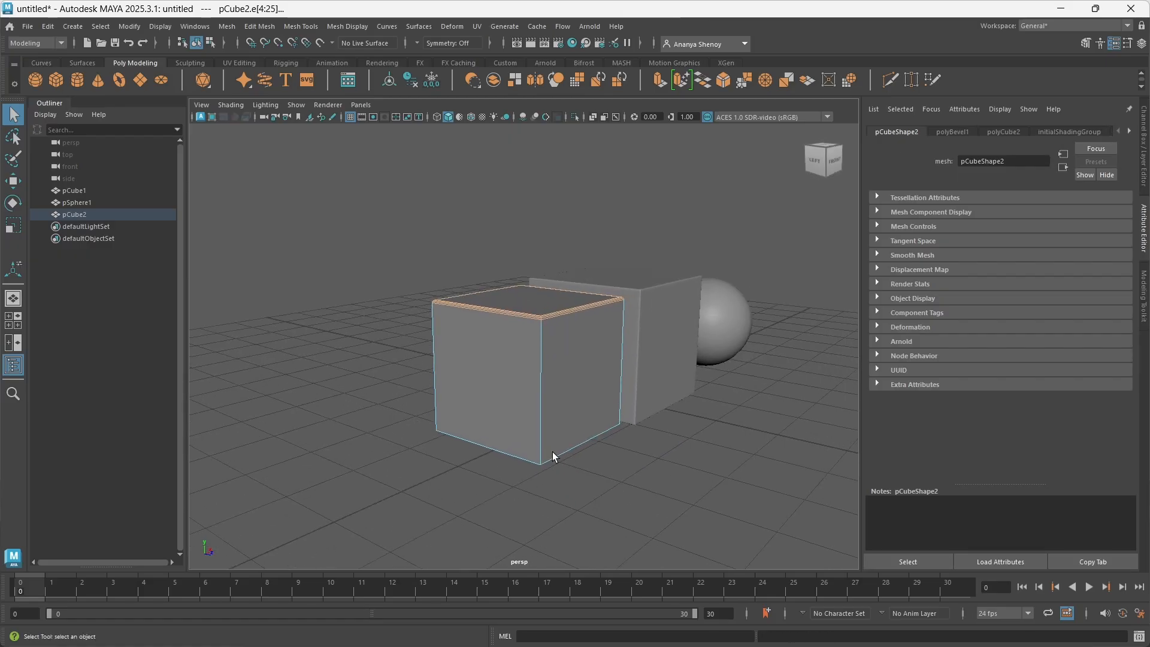
Bevel the vertical corner edge nearest the view on the plain cube
{"action": "scroll", "coordinate": [508, 404], "scroll_direction": "up", "scroll_amount": 4}
{"action": "left_click_drag", "start_coordinate": [508, 403], "coordinate": [552, 318], "text": "alt"}
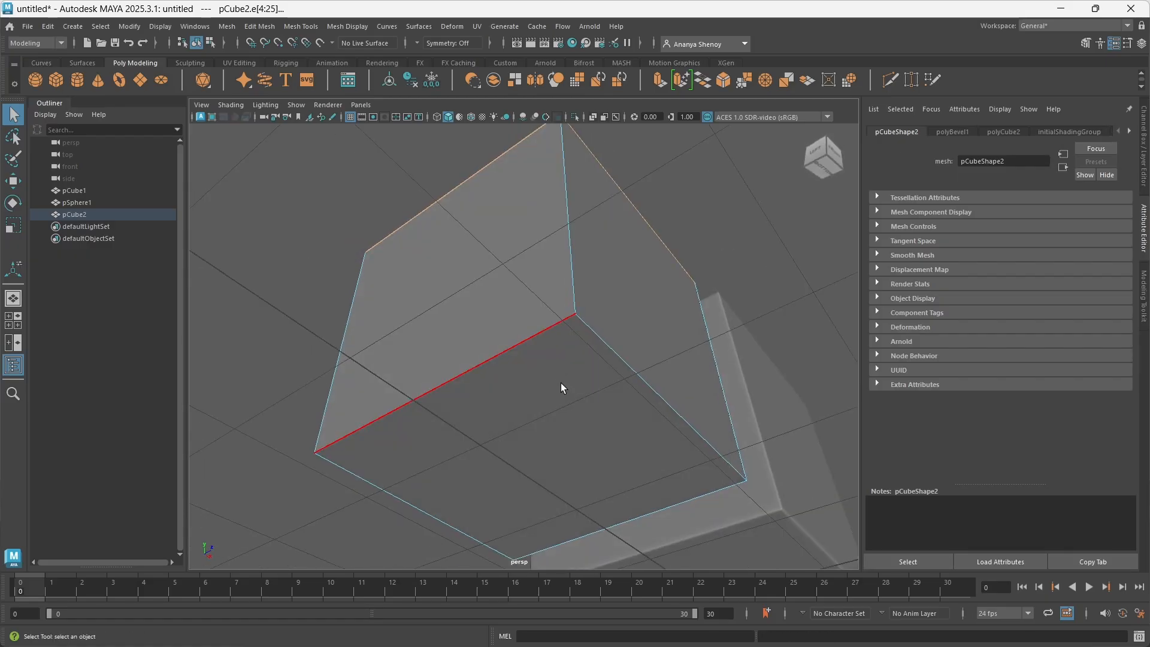
{"action": "left_click_drag", "start_coordinate": [561, 383], "coordinate": [483, 483], "text": "alt"}
{"action": "left_click", "coordinate": [551, 406]}
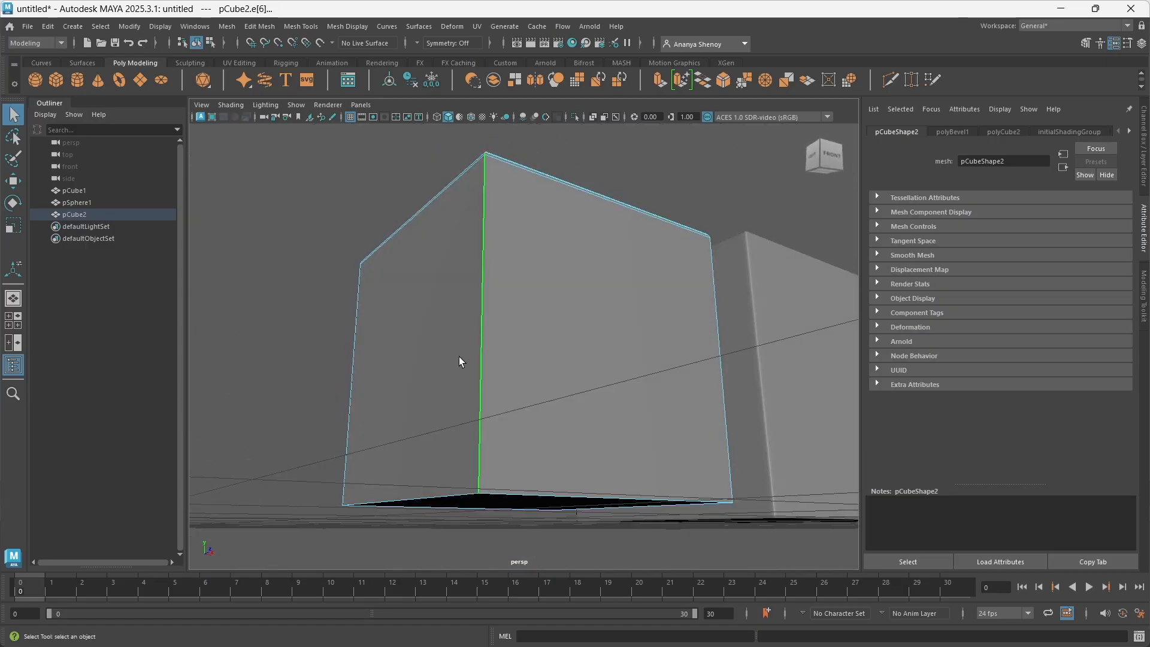
{"action": "right_click_drag", "start_coordinate": [456, 356], "coordinate": [508, 359], "text": "shift"}
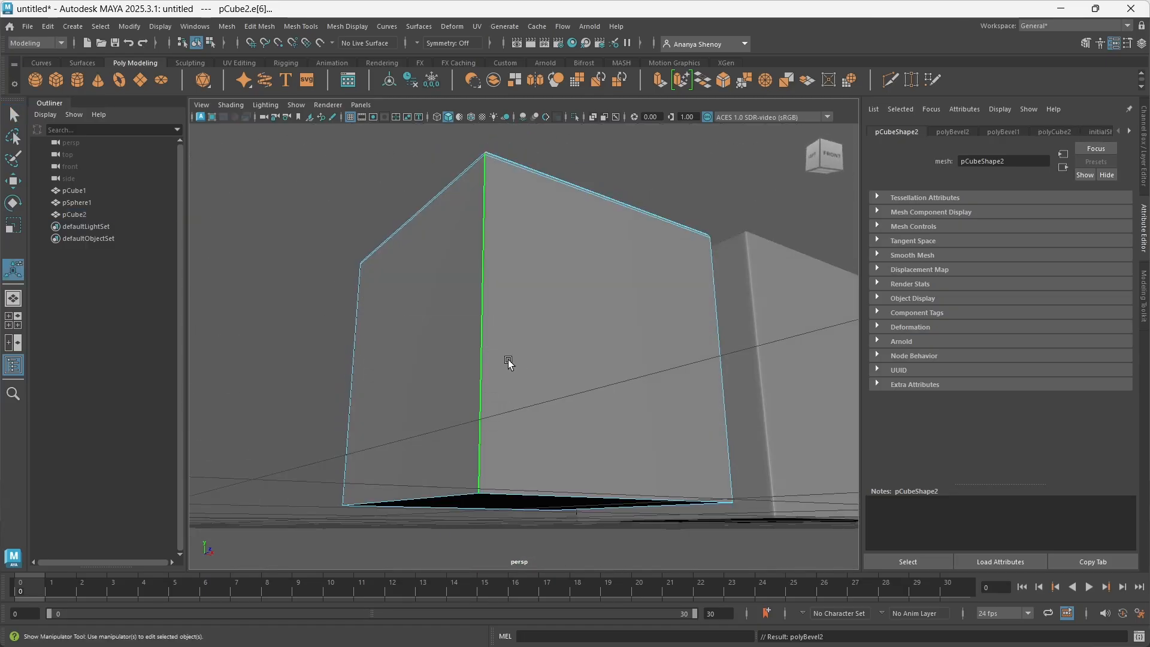
Set the vertical edge bevel's fraction to 0.04 and its segments to 3
{"action": "left_click_drag", "start_coordinate": [508, 360], "coordinate": [473, 516], "text": "alt"}
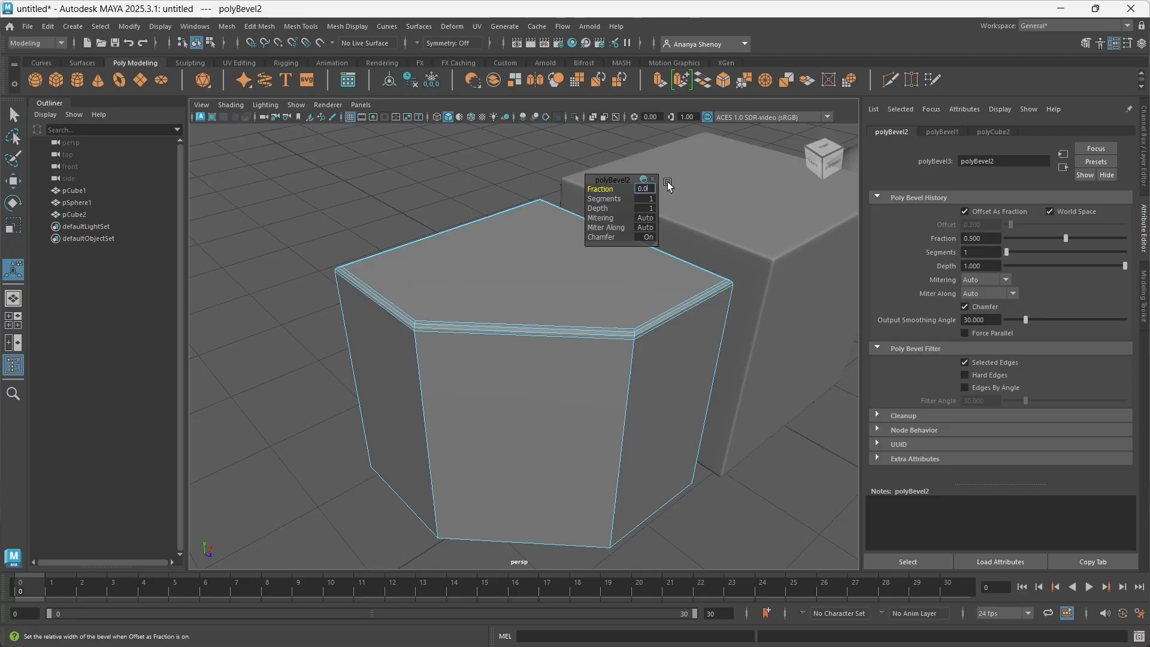
{"action": "type", "text": "4"}
{"action": "key", "text": "Return"}
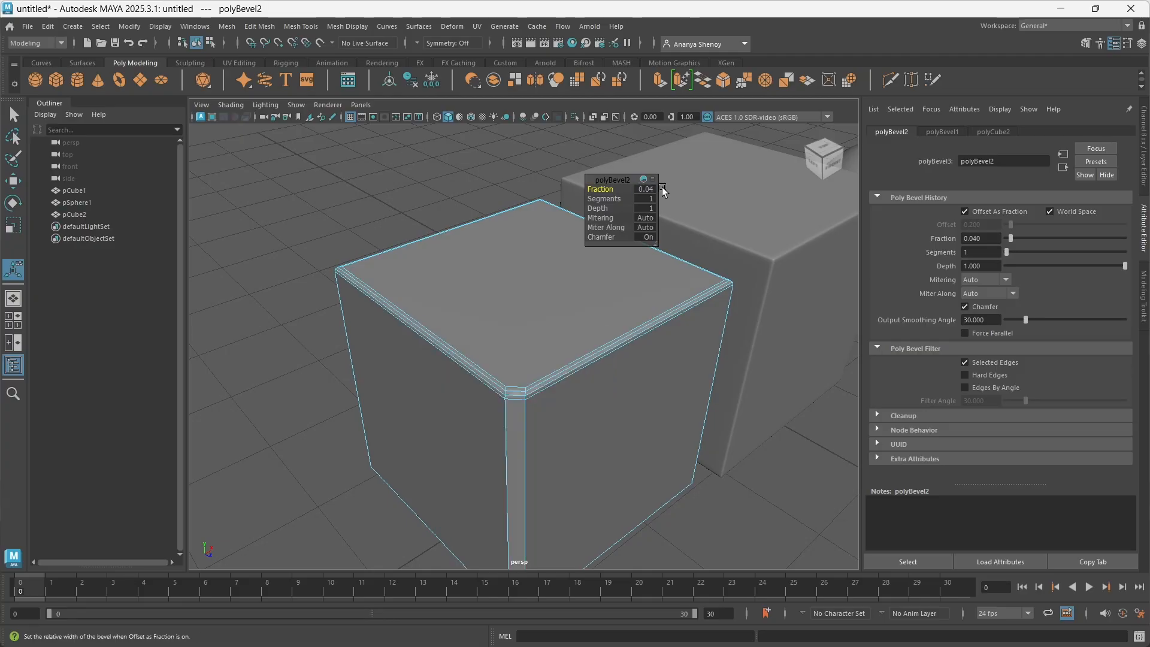
{"action": "left_click", "coordinate": [602, 198]}
{"action": "middle_click_drag", "start_coordinate": [602, 199], "coordinate": [623, 199]}
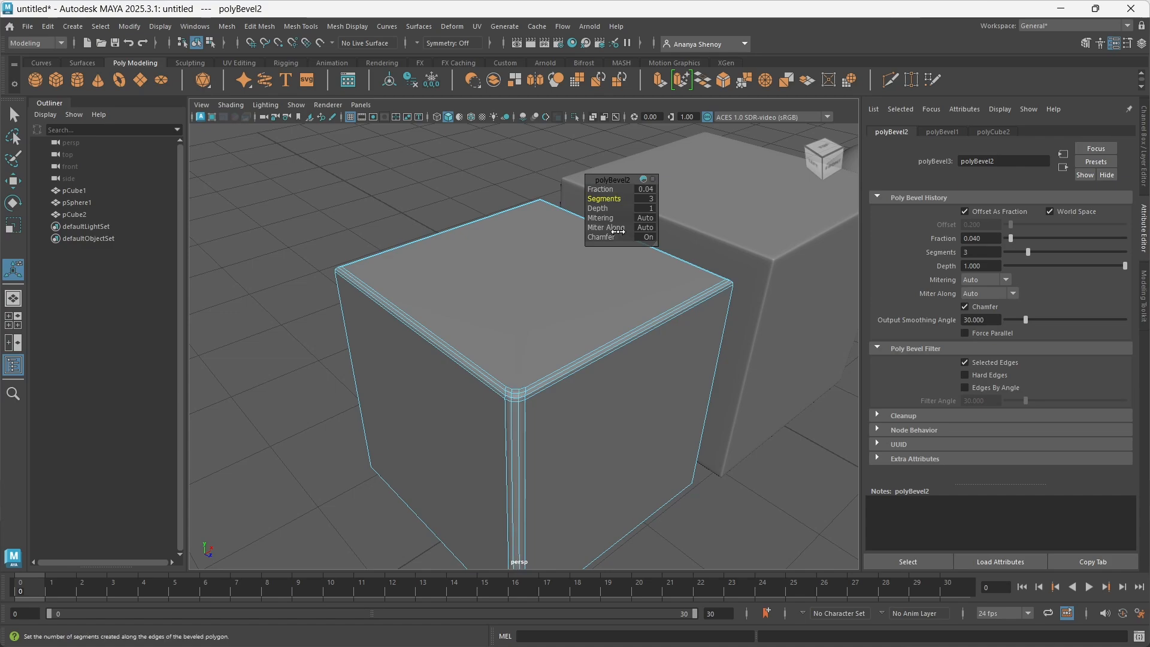
{"action": "key", "text": "space"}
{"action": "key", "text": "space"}
Check the corner where the bevels meet and switch the plain cube to vertex selection mode
{"action": "left_click_drag", "start_coordinate": [483, 462], "coordinate": [530, 429], "text": "alt"}
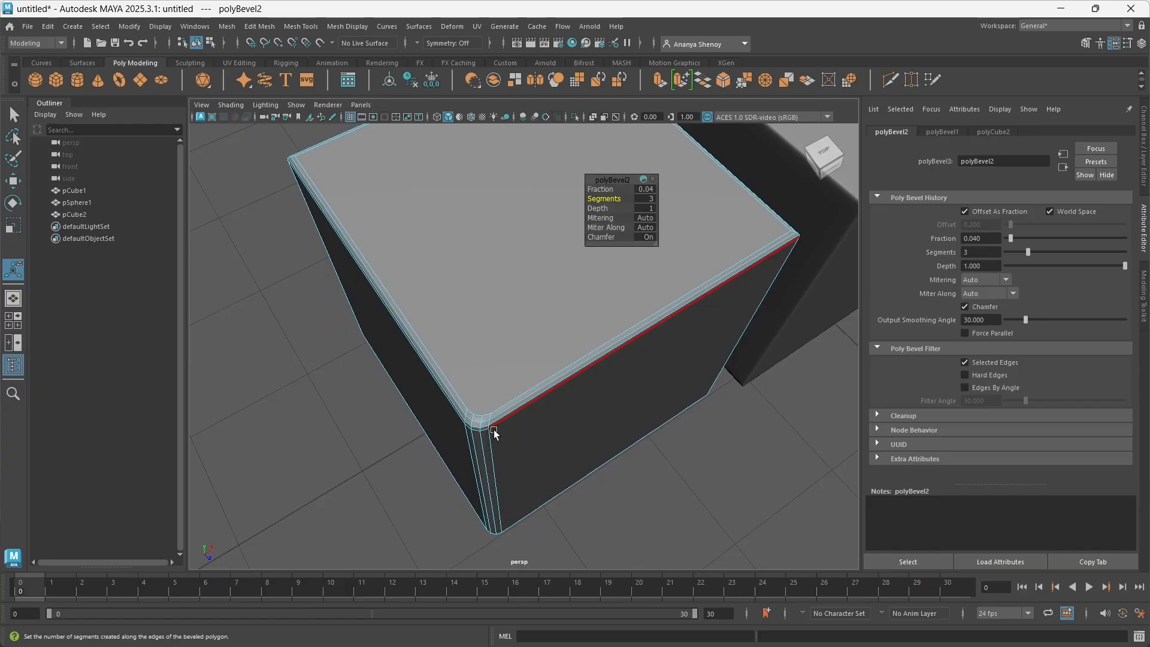
{"action": "scroll", "coordinate": [454, 485], "scroll_direction": "up", "scroll_amount": 3}
{"action": "left_click_drag", "start_coordinate": [452, 484], "coordinate": [456, 482], "text": "alt"}
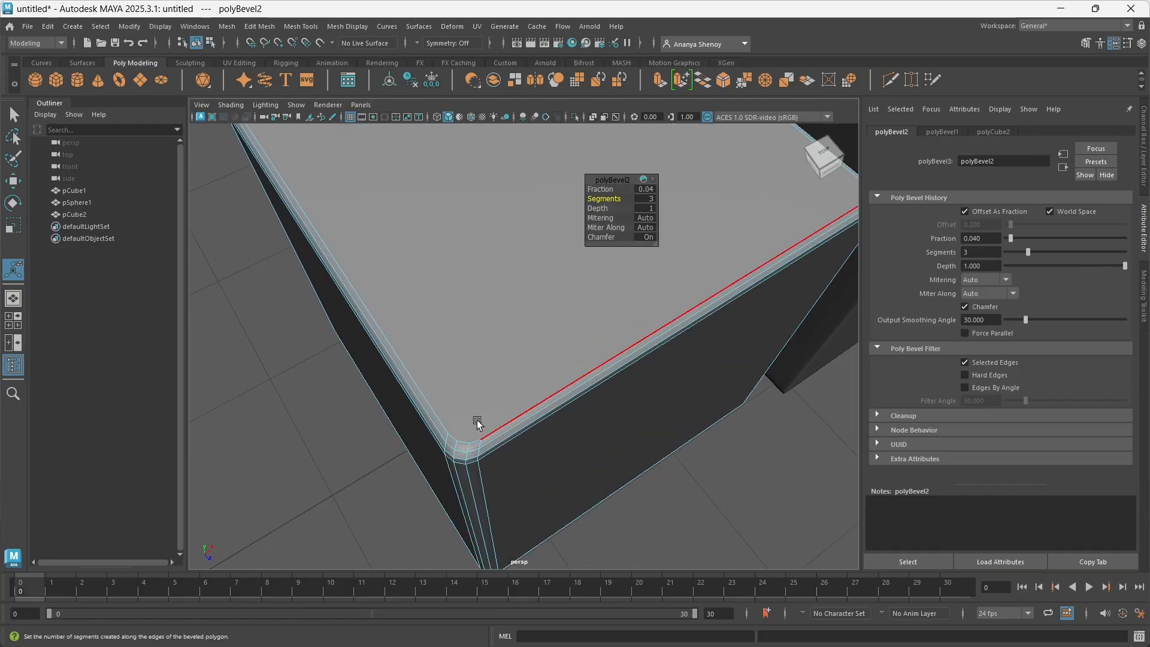
{"action": "key", "text": "q"}
{"action": "left_click_drag", "start_coordinate": [586, 232], "coordinate": [514, 329], "text": "alt"}
{"action": "right_click", "coordinate": [474, 262]}
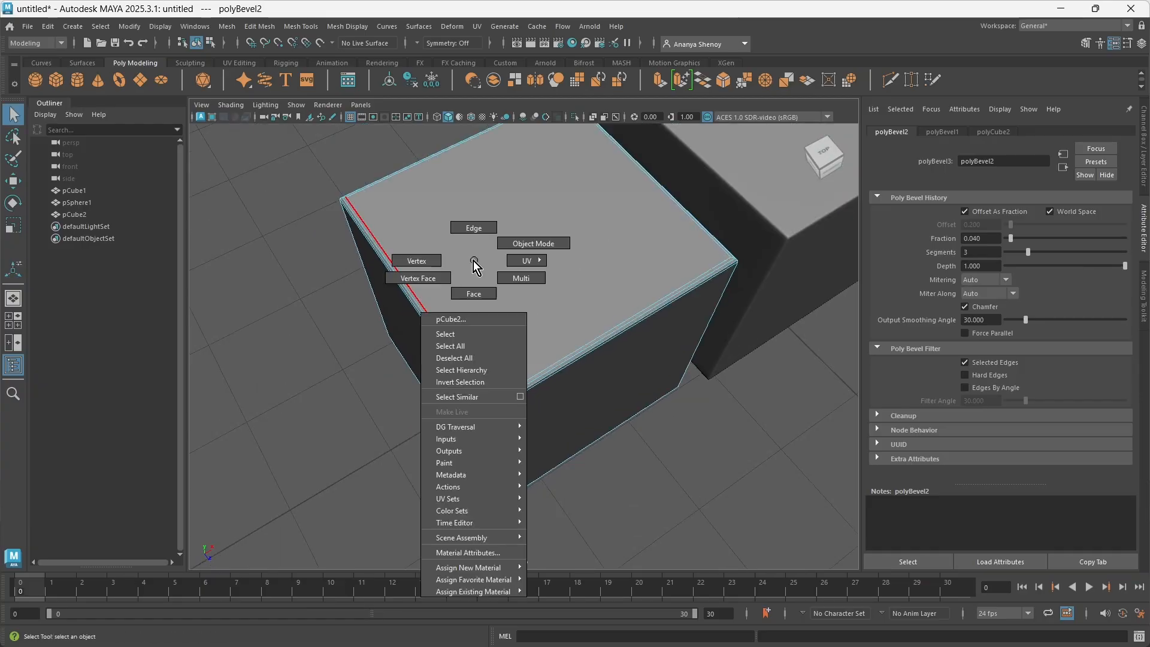
{"action": "right_click_drag", "start_coordinate": [474, 262], "coordinate": [426, 252]}
Examine the vertices at the beveled corner's top and bottom ends and the cube's underside from several angles
{"action": "left_click_drag", "start_coordinate": [426, 253], "coordinate": [457, 292], "text": "alt"}
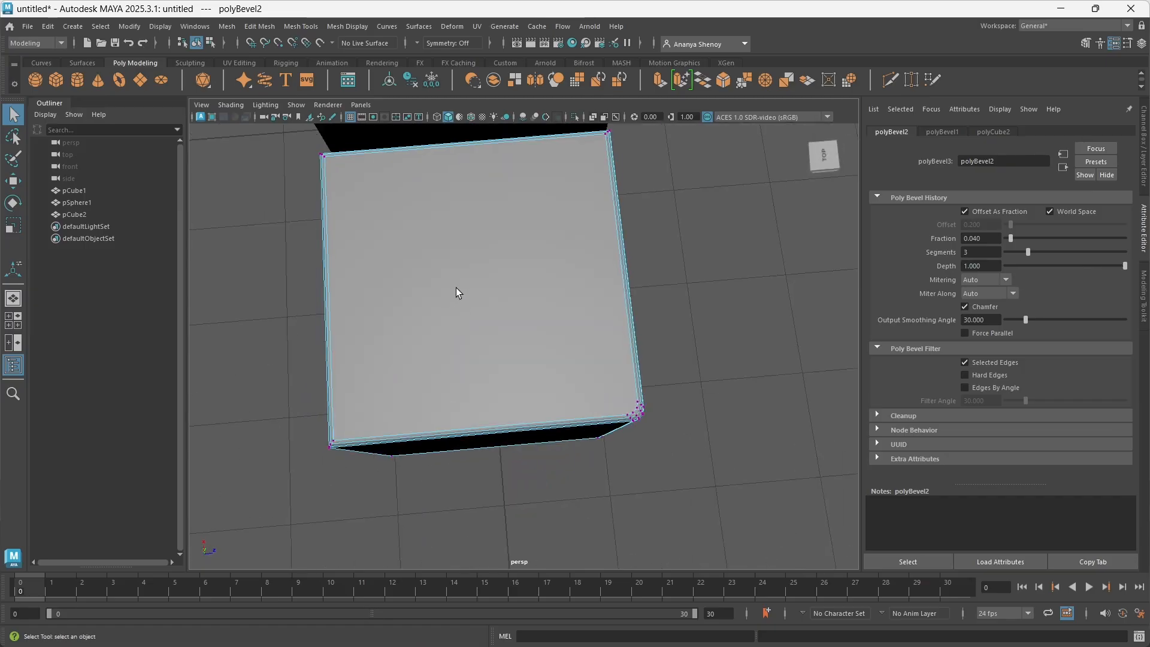
{"action": "middle_click_drag", "start_coordinate": [456, 292], "coordinate": [527, 327], "text": "alt"}
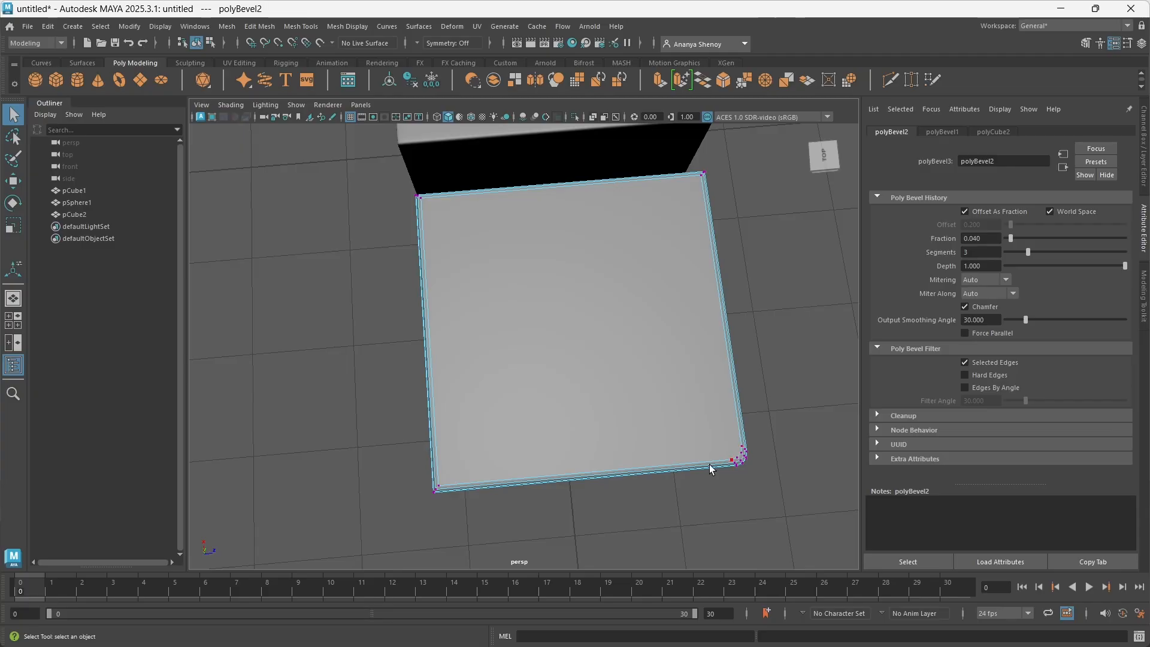
{"action": "left_click_drag", "start_coordinate": [711, 467], "coordinate": [586, 328], "text": "alt"}
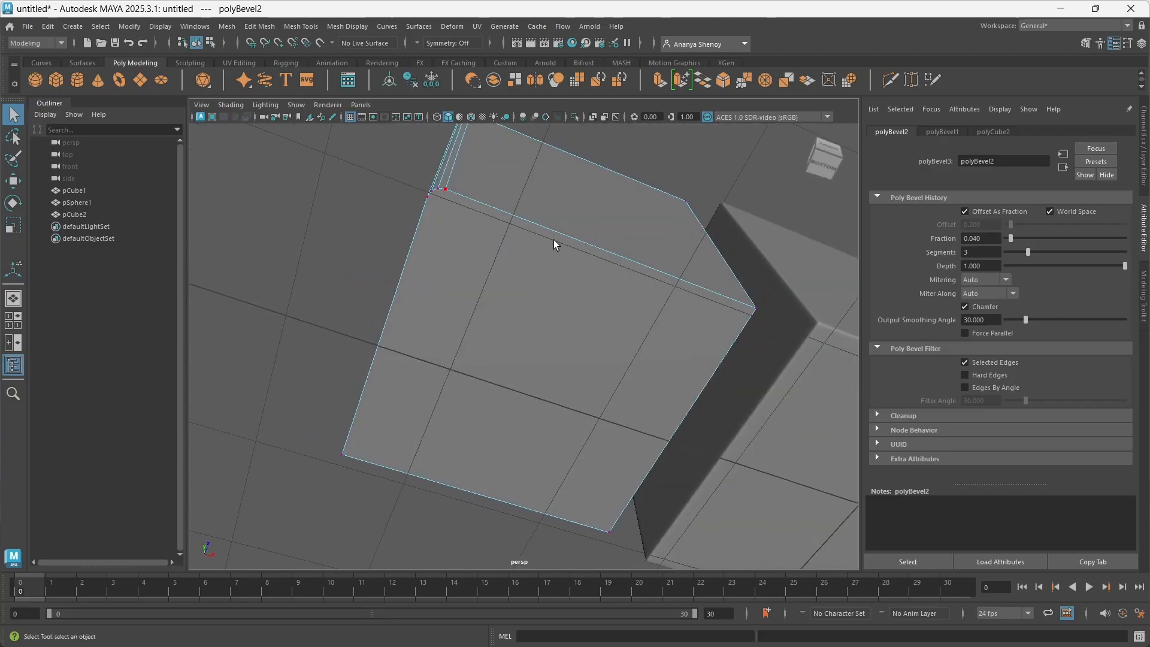
{"action": "left_click_drag", "start_coordinate": [505, 231], "coordinate": [543, 291], "text": "alt"}
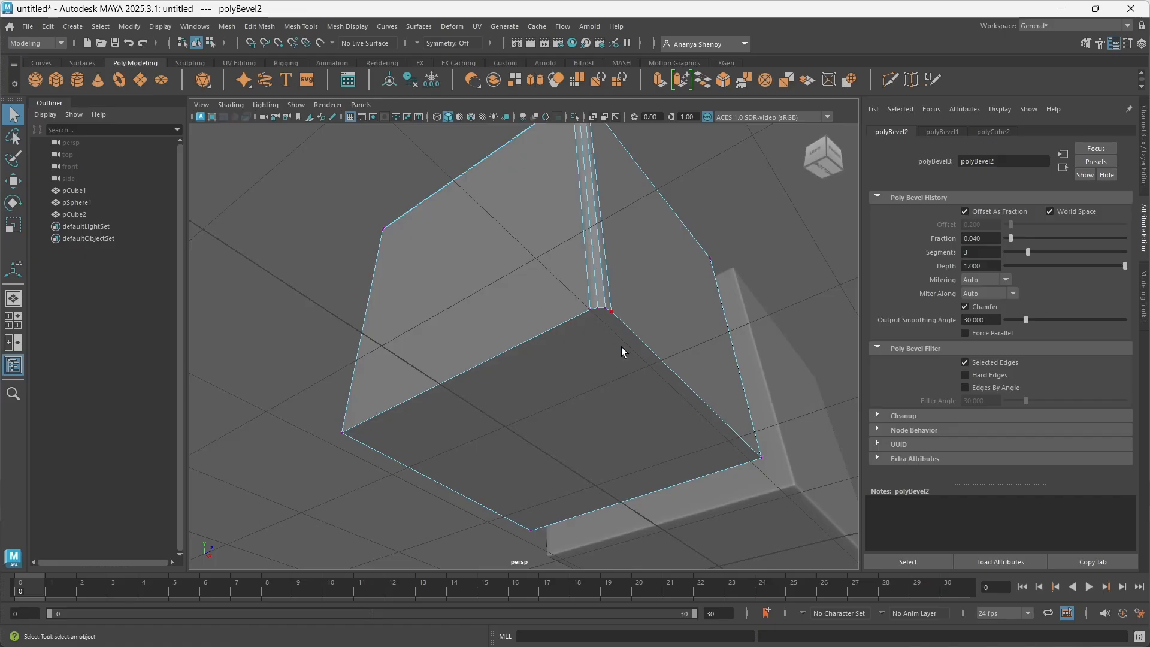
{"action": "left_click_drag", "start_coordinate": [621, 346], "coordinate": [577, 327], "text": "alt"}
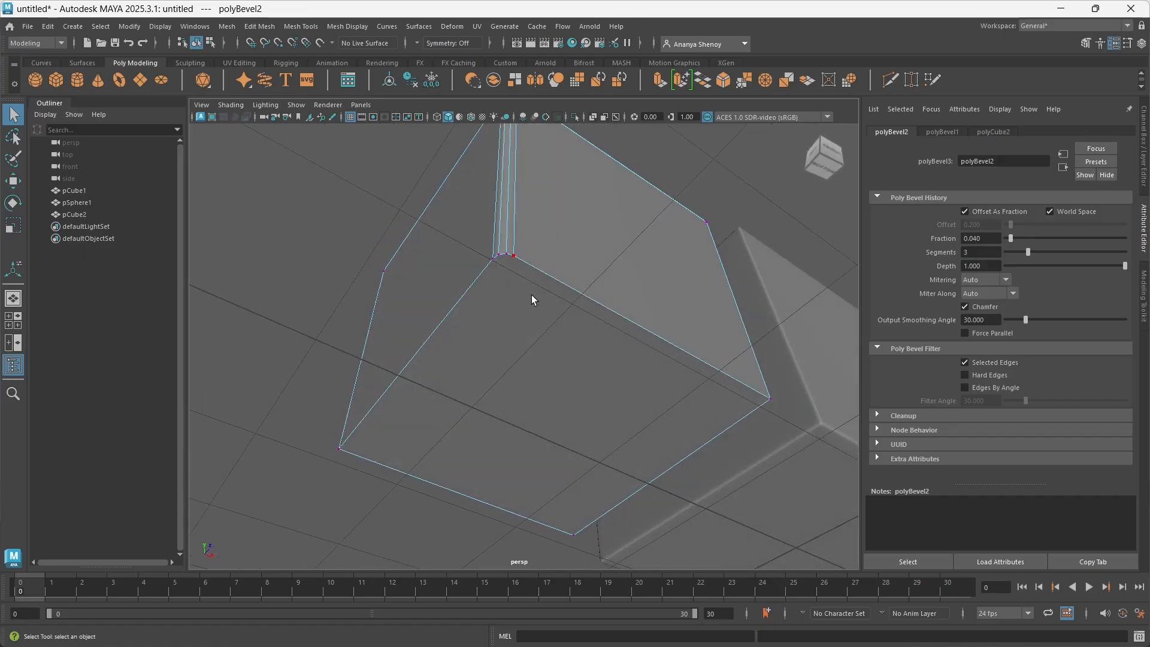
{"action": "left_click_drag", "start_coordinate": [532, 300], "coordinate": [524, 426], "text": "alt"}
{"action": "middle_click_drag", "start_coordinate": [524, 426], "coordinate": [541, 365], "text": "alt"}
{"action": "left_click_drag", "start_coordinate": [602, 404], "coordinate": [547, 389], "text": "alt"}
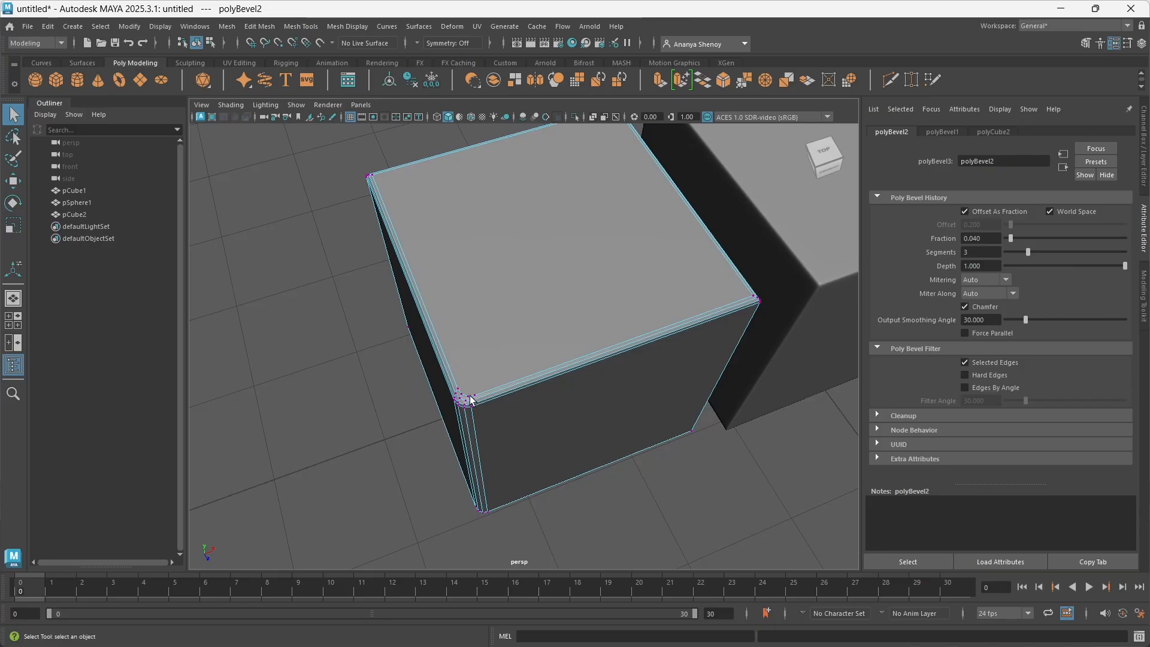
{"action": "left_click_drag", "start_coordinate": [430, 414], "coordinate": [495, 393], "text": "alt"}
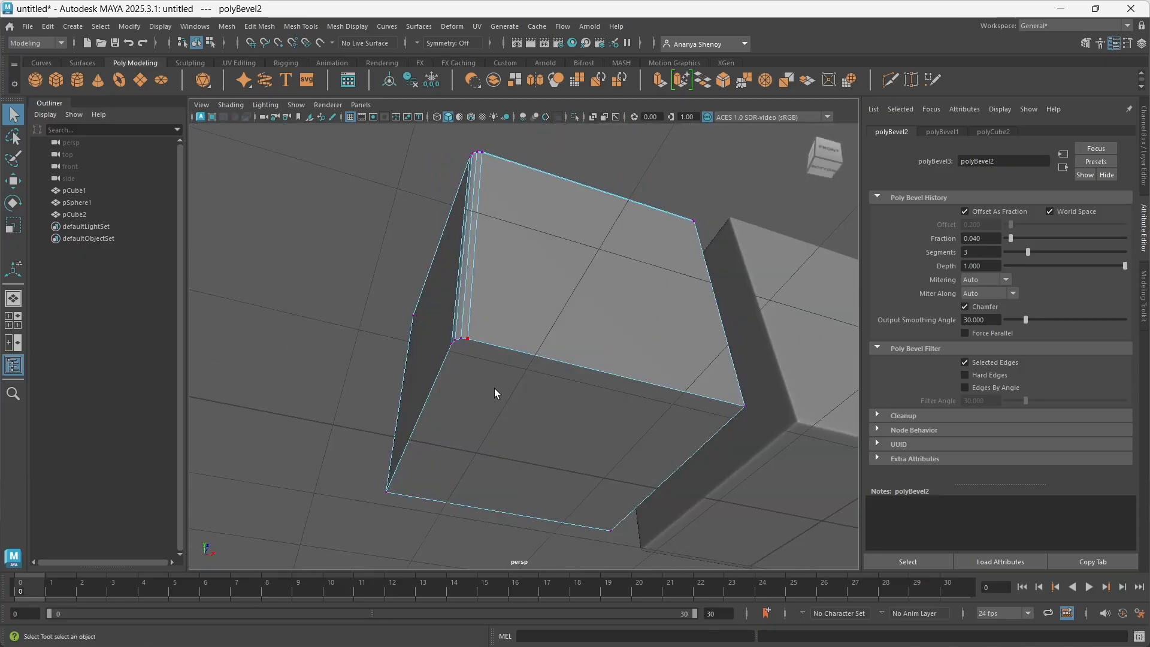
In edge mode, insert edge loops across the plain cube's underside close to the bottom edge beside the beveled corner
{"action": "right_click", "coordinate": [584, 322], "text": "shift"}
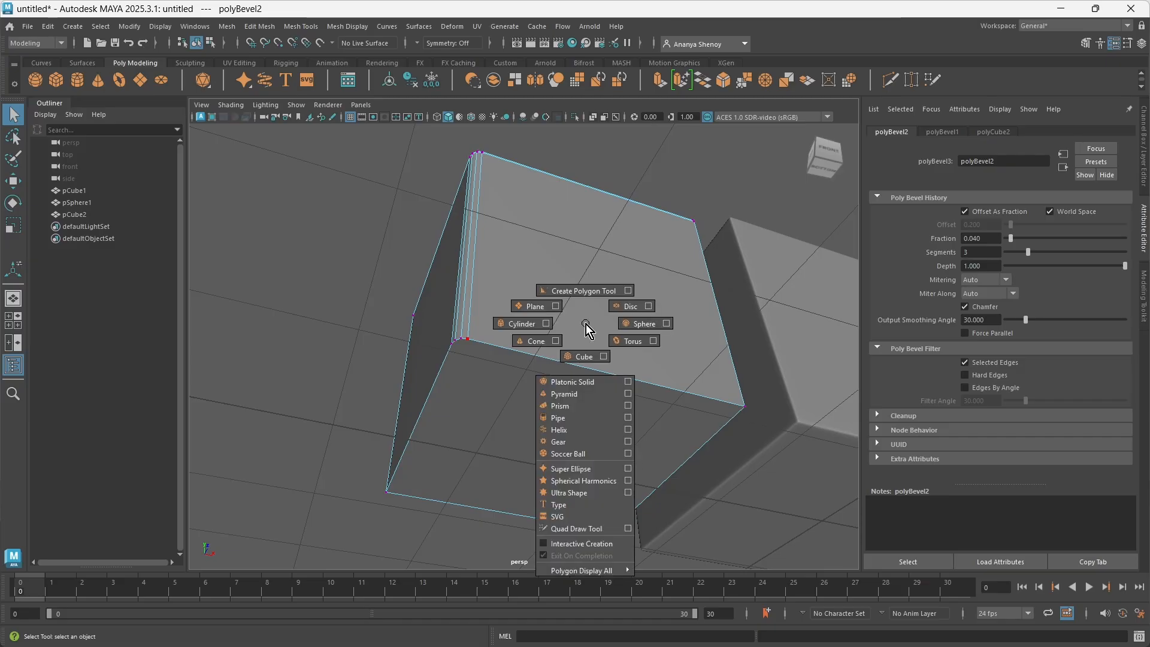
{"action": "right_click_drag", "start_coordinate": [573, 322], "coordinate": [613, 254]}
{"action": "left_click", "coordinate": [550, 379]}
{"action": "right_click", "coordinate": [549, 376], "text": "shift"}
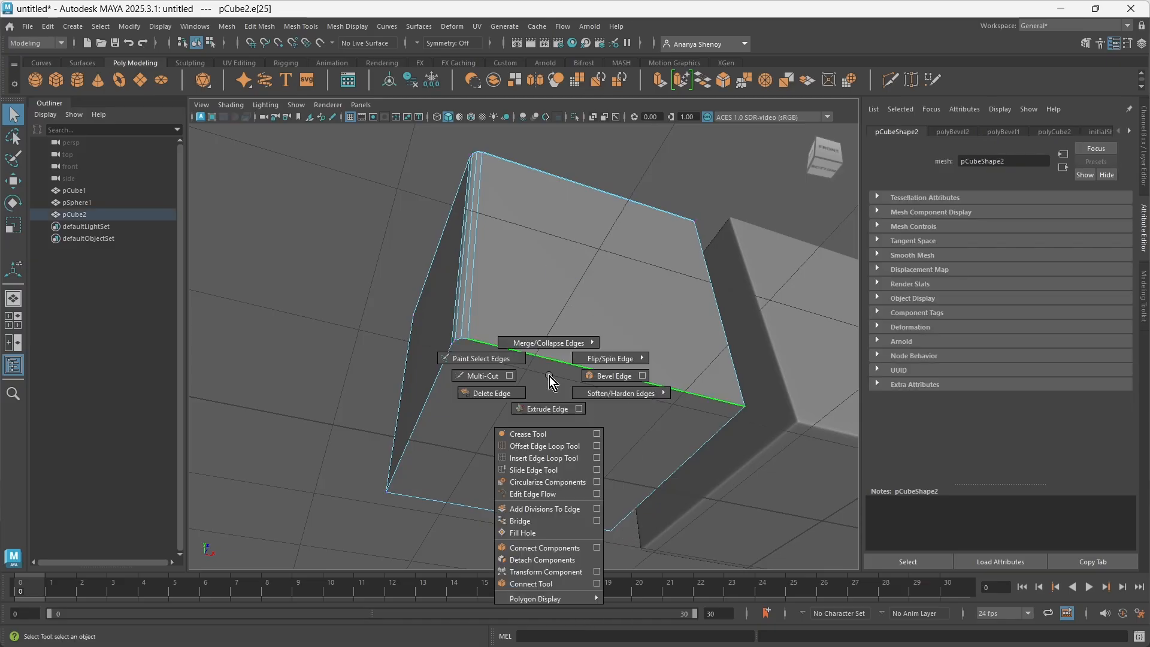
{"action": "left_click", "coordinate": [522, 456]}
{"action": "left_click_drag", "start_coordinate": [523, 453], "coordinate": [717, 365], "text": "alt"}
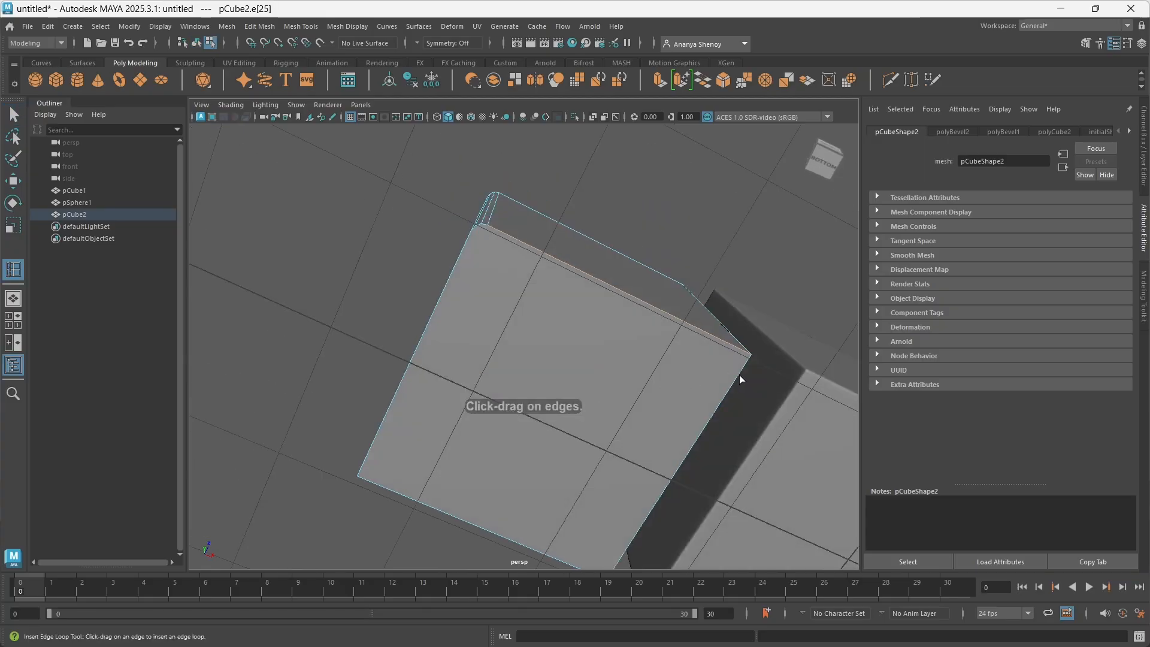
{"action": "left_click_drag", "start_coordinate": [738, 379], "coordinate": [748, 370]}
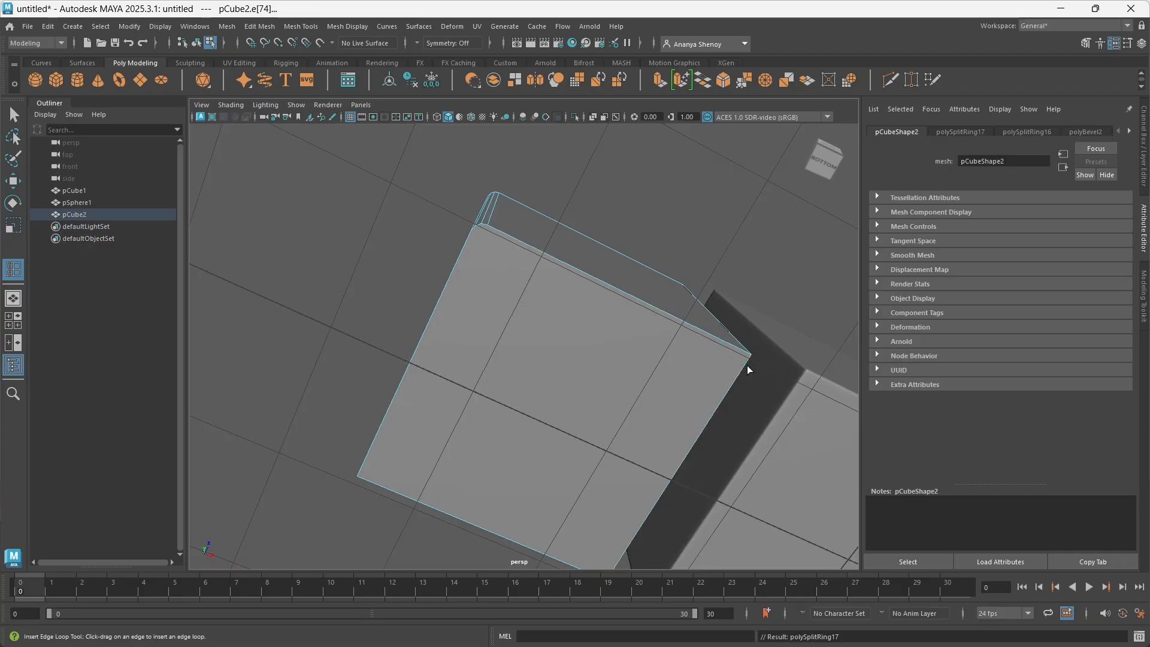
Create a polygon plane with the plain cube deselected and return to the Select tool
{"action": "right_click_drag", "start_coordinate": [717, 361], "coordinate": [661, 308]}
{"action": "left_click_drag", "start_coordinate": [630, 379], "coordinate": [505, 394], "text": "alt"}
{"action": "right_click_drag", "start_coordinate": [545, 312], "coordinate": [574, 303], "text": "shift"}
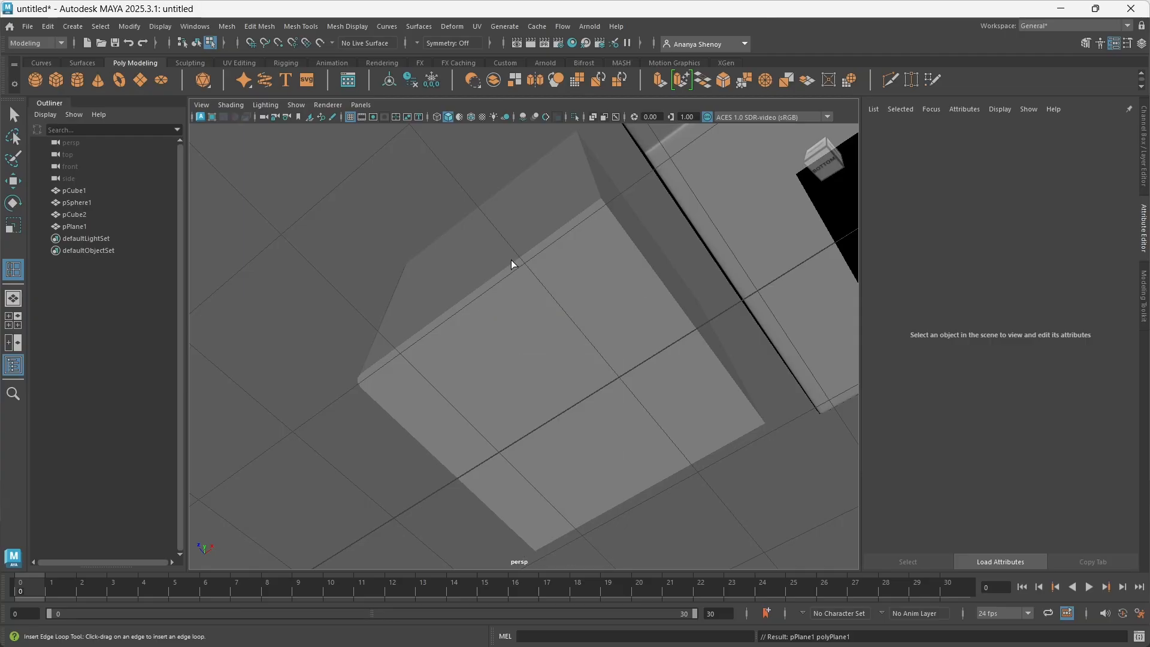
{"action": "key", "text": "q"}
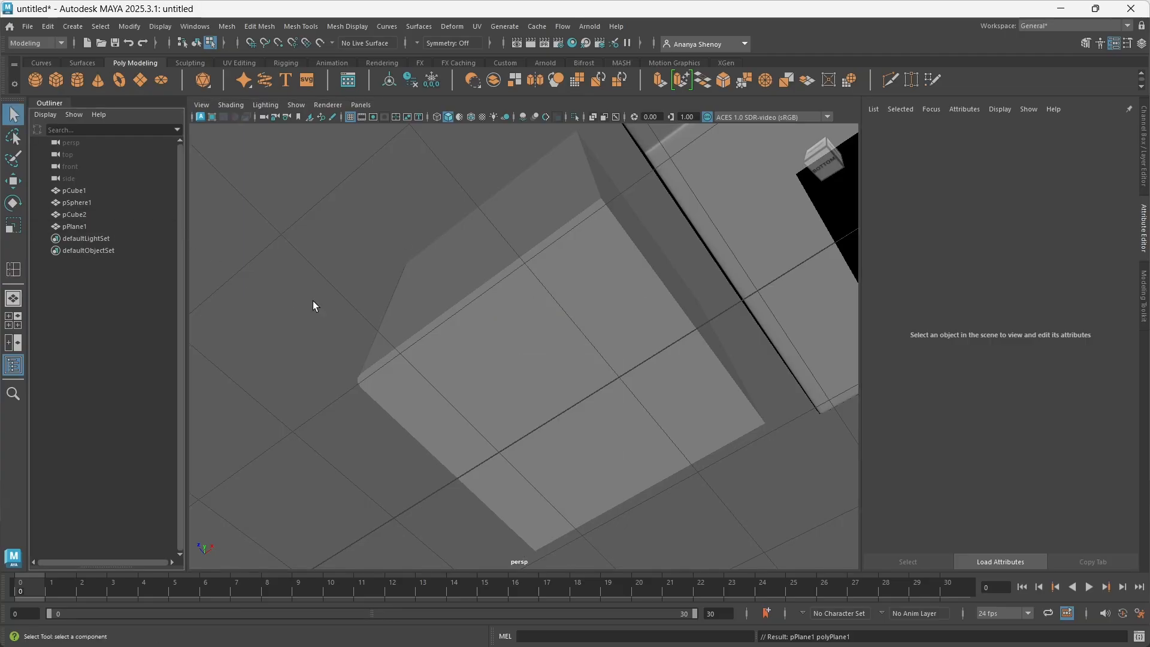
In vertex mode, cut an edge with Multi-Cut across the cube's underside between the bevel vertices at its adjacent corners
{"action": "left_click_drag", "start_coordinate": [359, 302], "coordinate": [407, 304], "text": "alt"}
{"action": "left_click", "coordinate": [470, 328]}
{"action": "right_click_drag", "start_coordinate": [496, 305], "coordinate": [428, 311]}
{"action": "left_click_drag", "start_coordinate": [424, 359], "coordinate": [474, 337], "text": "alt"}
{"action": "right_click_drag", "start_coordinate": [475, 336], "coordinate": [375, 347], "text": "shift"}
{"action": "left_click_drag", "start_coordinate": [380, 324], "coordinate": [652, 437], "text": "alt"}
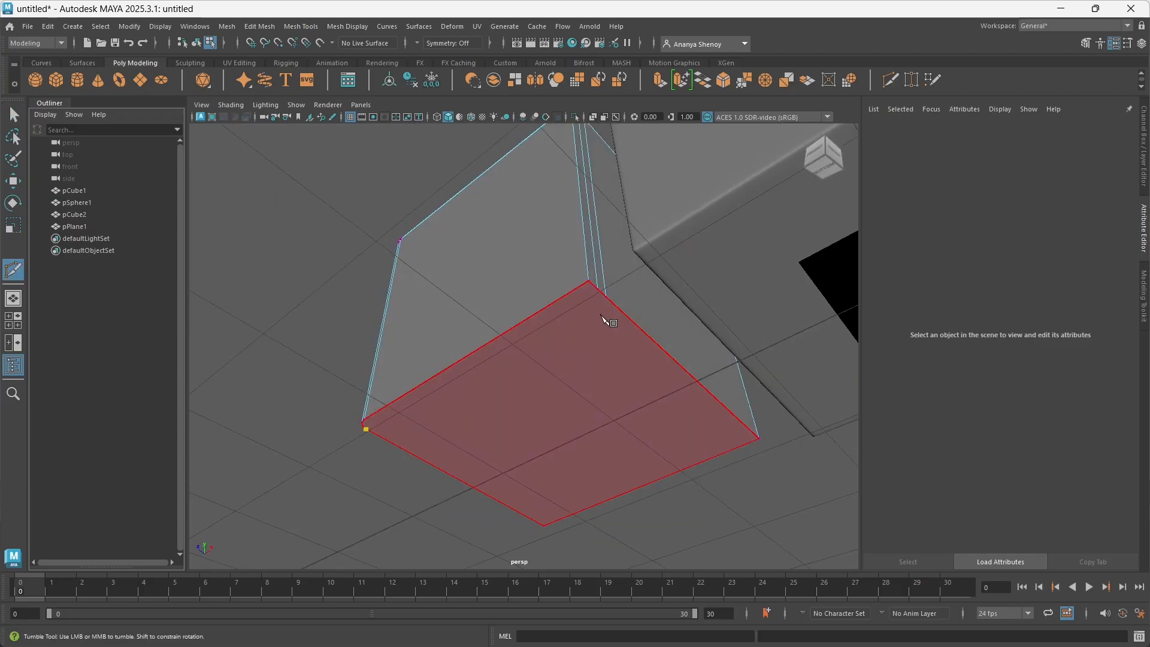
{"action": "left_click", "coordinate": [606, 297]}
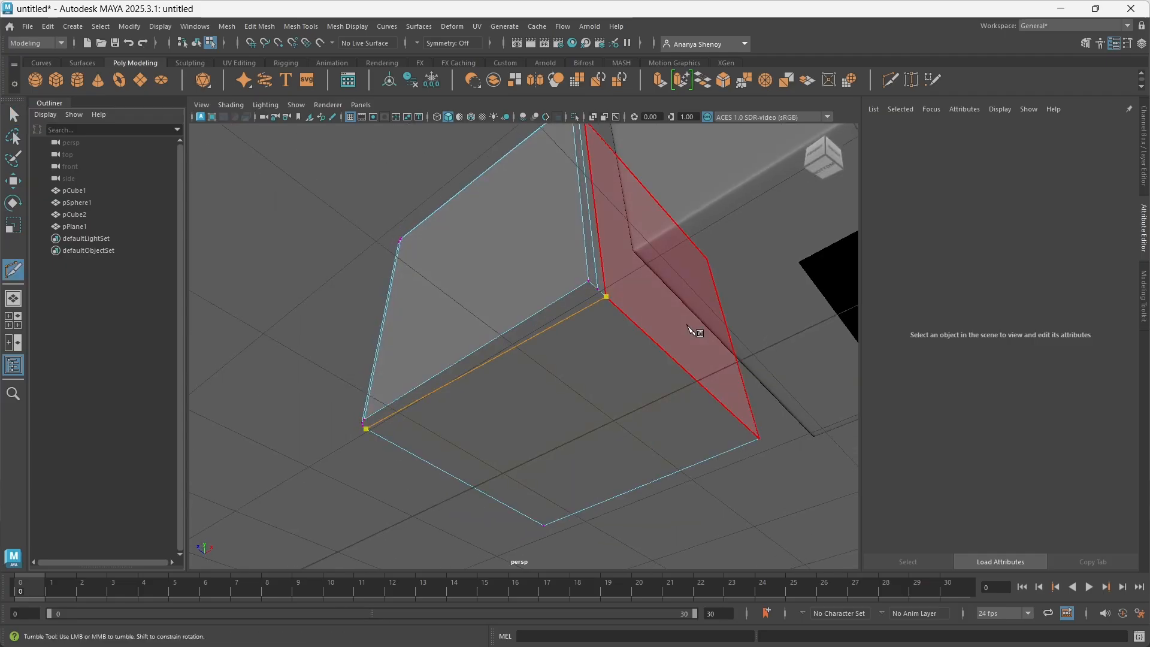
{"action": "right_click", "coordinate": [689, 328]}
Cut an edge across the cube's top face from a vertex of the rounded corner to the bevel's far end
{"action": "left_click_drag", "start_coordinate": [547, 275], "coordinate": [616, 352], "text": "alt"}
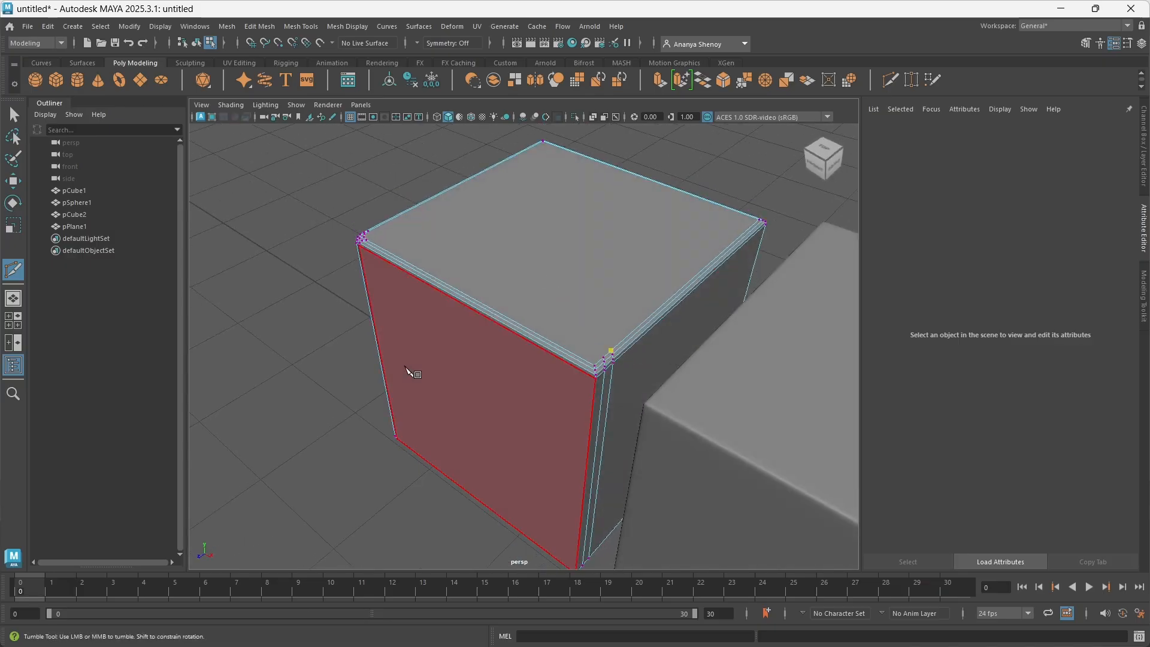
{"action": "left_click_drag", "start_coordinate": [406, 372], "coordinate": [493, 377], "text": "alt"}
{"action": "left_click_drag", "start_coordinate": [439, 307], "coordinate": [506, 346], "text": "alt"}
{"action": "right_click_drag", "start_coordinate": [505, 347], "coordinate": [561, 363], "text": "alt"}
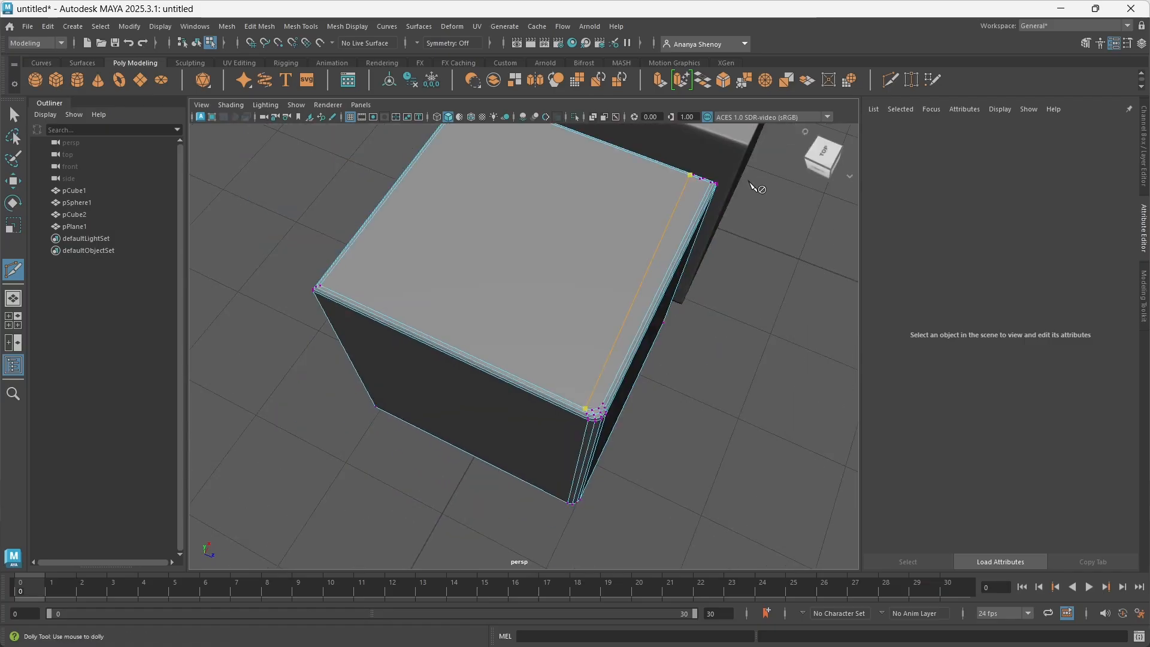
{"action": "left_click_drag", "start_coordinate": [590, 408], "coordinate": [547, 430], "text": "alt"}
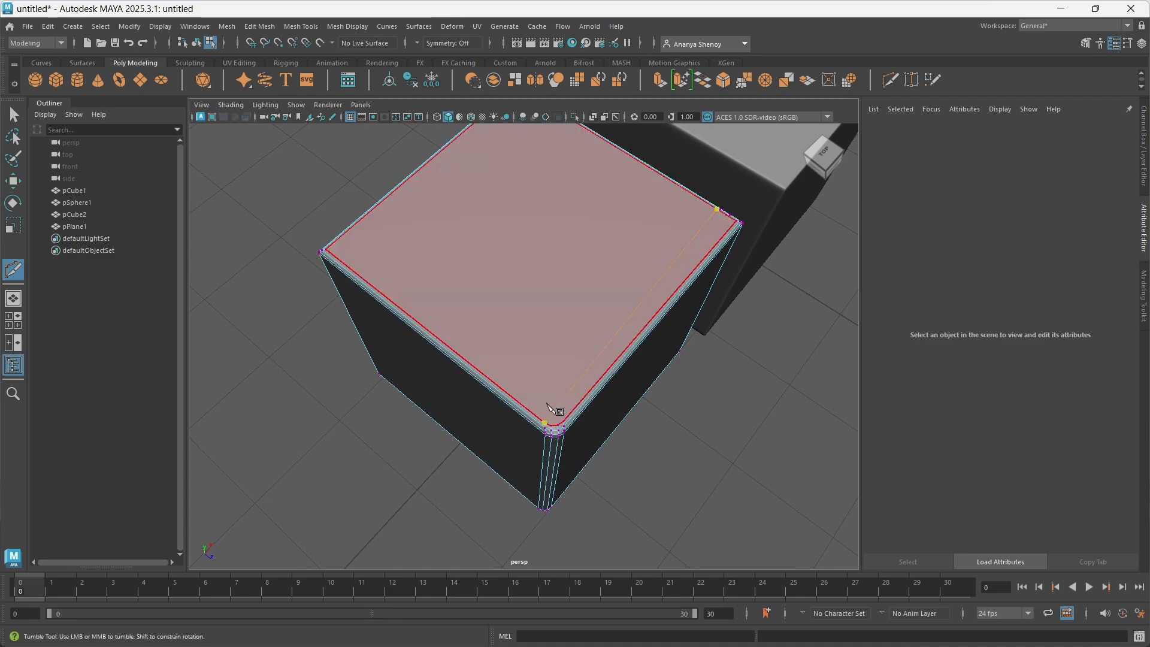
{"action": "left_click_drag", "start_coordinate": [699, 288], "coordinate": [442, 341], "text": "alt"}
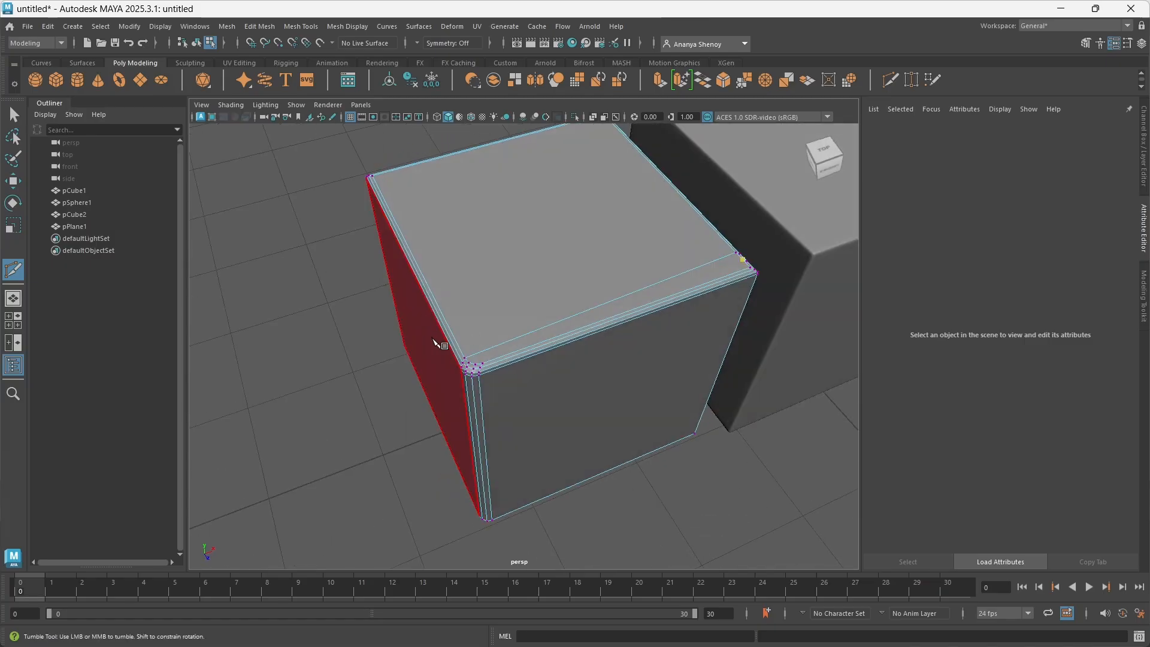
{"action": "right_click_drag", "start_coordinate": [441, 342], "coordinate": [411, 419], "text": "alt"}
Add the remaining lengthwise cuts on the top face, joining the rounded corner's other inner vertices to the far end
{"action": "left_click", "coordinate": [355, 395]}
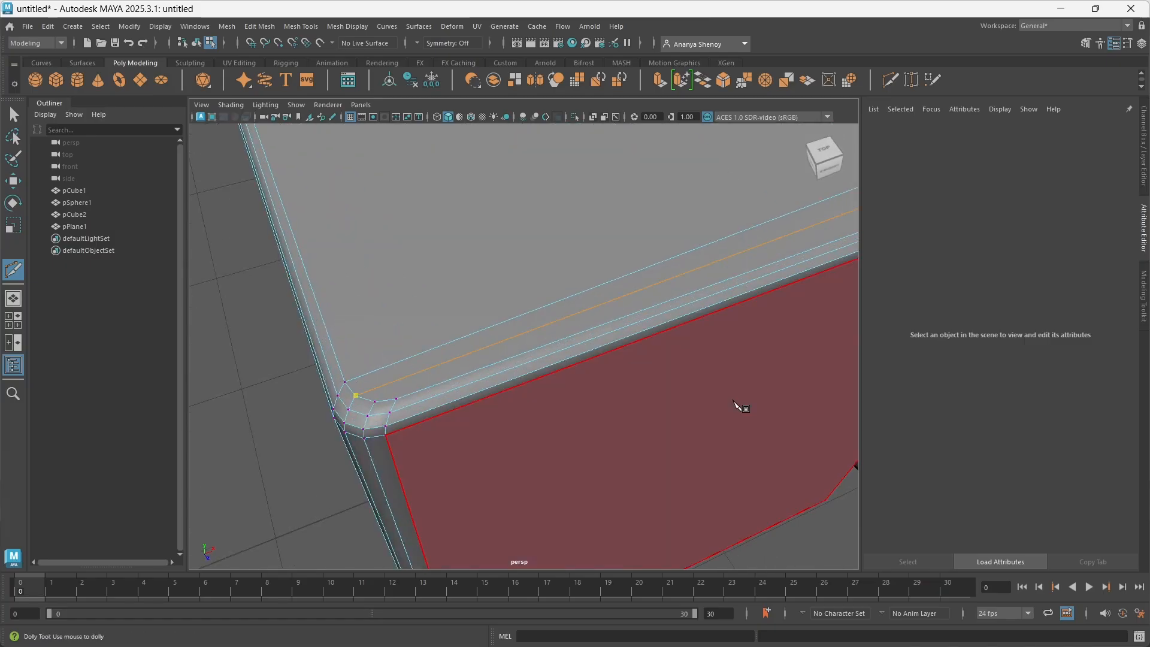
{"action": "key", "text": "Return"}
{"action": "scroll", "coordinate": [565, 339], "scroll_direction": "down", "scroll_amount": 5}
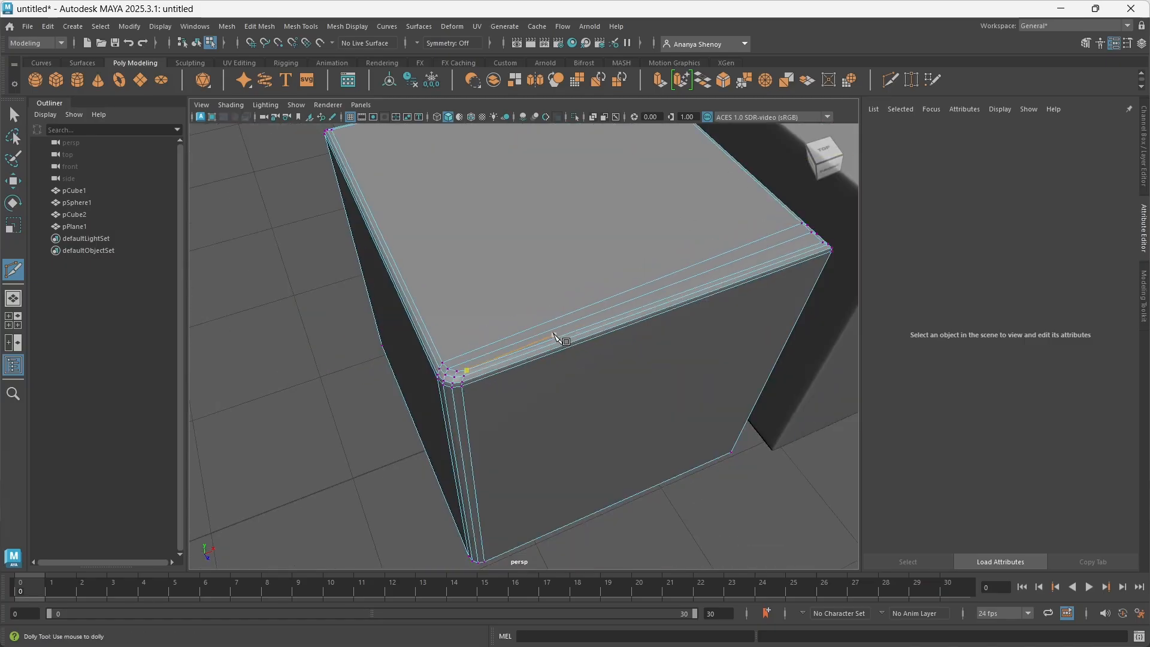
{"action": "left_click_drag", "start_coordinate": [715, 374], "coordinate": [621, 367], "text": "alt"}
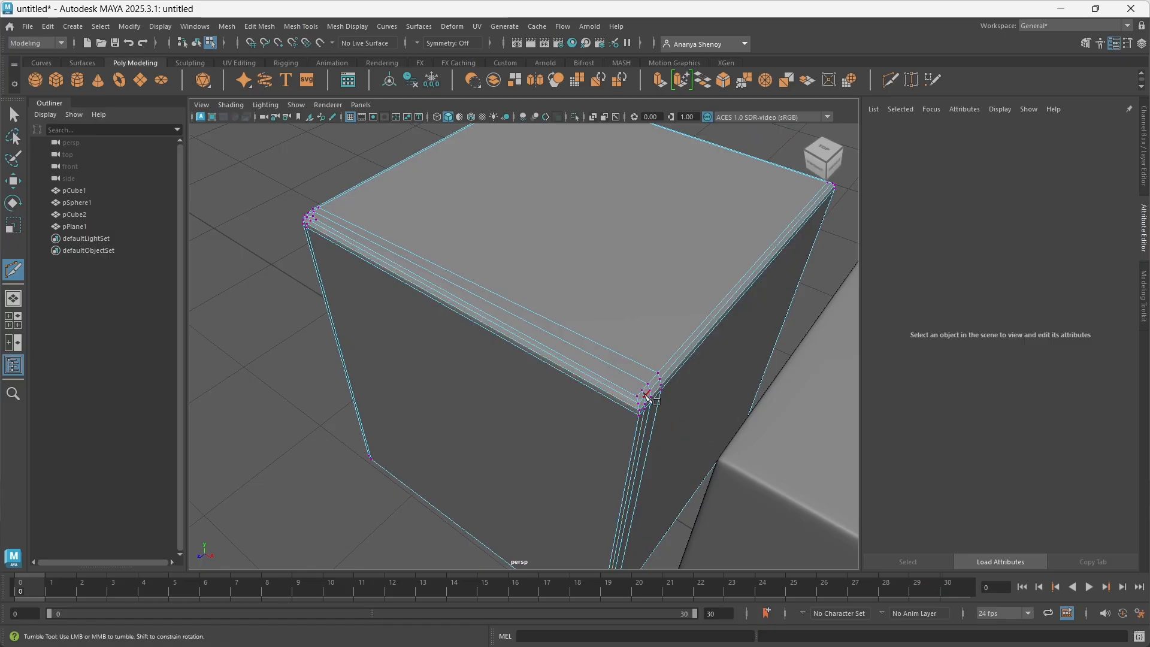
{"action": "left_click_drag", "start_coordinate": [314, 312], "coordinate": [471, 326], "text": "alt"}
{"action": "scroll", "coordinate": [649, 343], "scroll_direction": "up", "scroll_amount": 8}
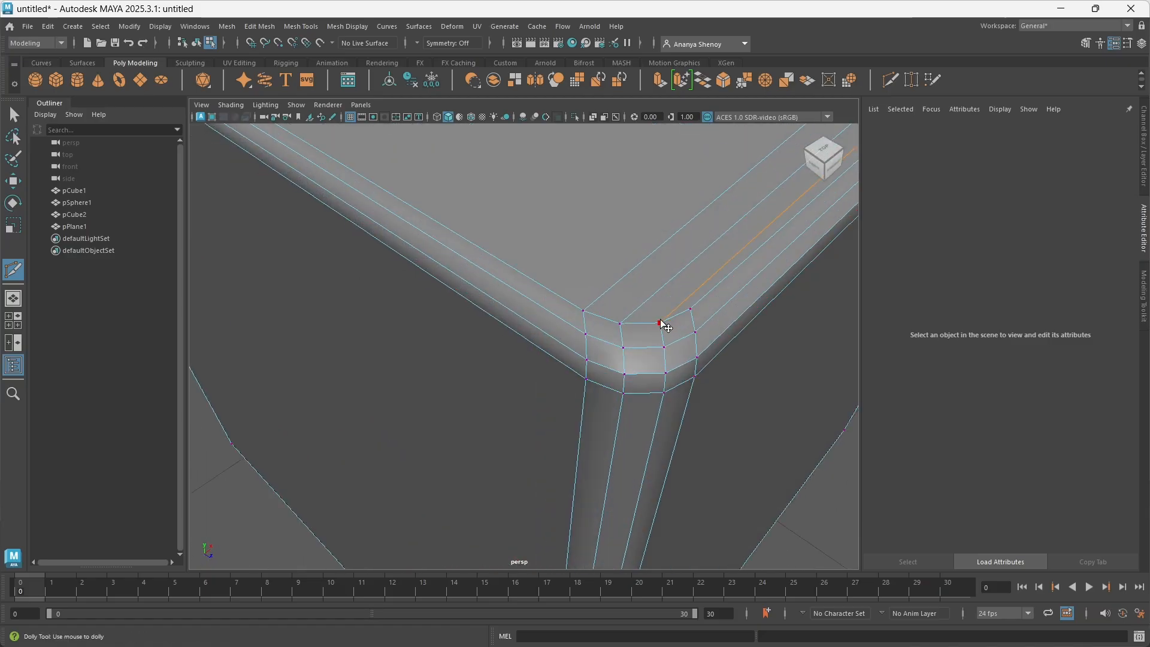
{"action": "scroll", "coordinate": [665, 326], "scroll_direction": "down", "scroll_amount": 6}
{"action": "left_click_drag", "start_coordinate": [665, 326], "coordinate": [577, 396], "text": "alt"}
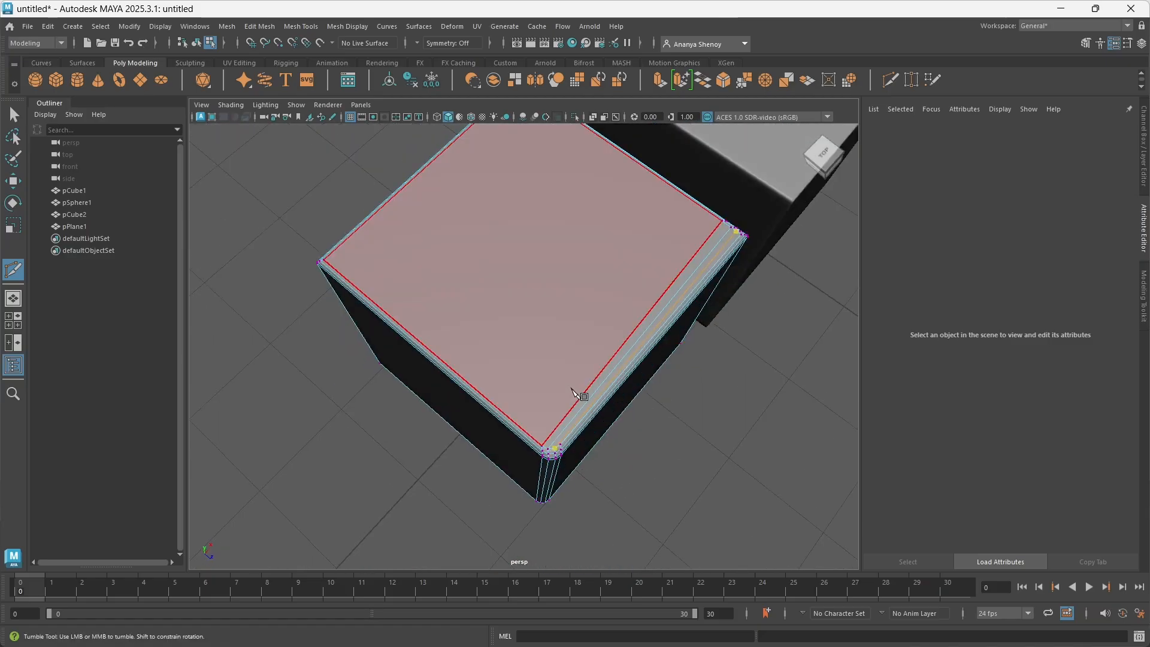
Drop the cut started at the front face's upper corner, return the cube to object mode and deselect it
{"action": "scroll", "coordinate": [580, 398], "scroll_direction": "up", "scroll_amount": 5}
{"action": "middle_click_drag", "start_coordinate": [653, 527], "coordinate": [476, 406], "text": "alt"}
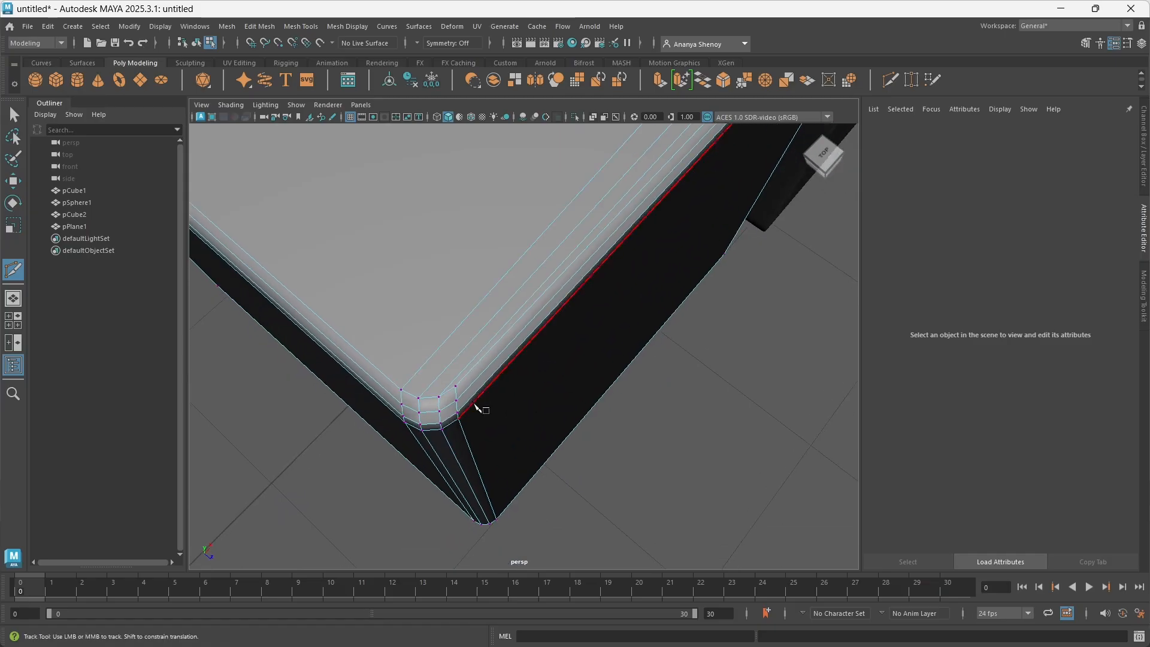
{"action": "scroll", "coordinate": [431, 434], "scroll_direction": "down", "scroll_amount": 3}
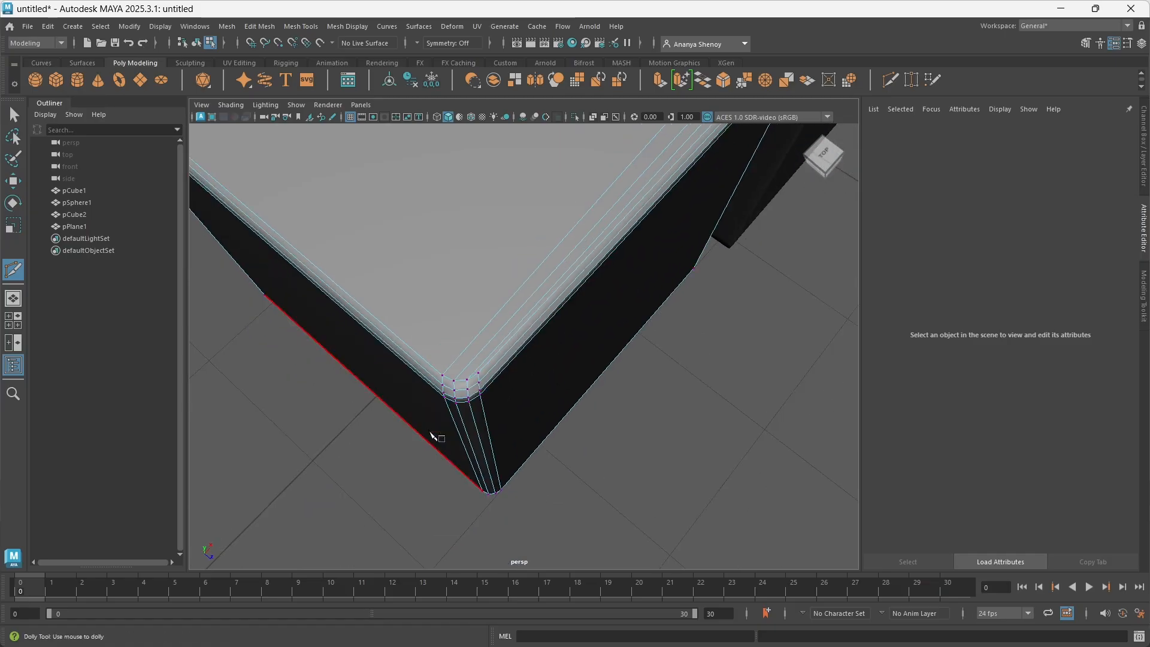
{"action": "scroll", "coordinate": [431, 434], "scroll_direction": "down", "scroll_amount": 2}
{"action": "left_click_drag", "start_coordinate": [653, 407], "coordinate": [585, 359], "text": "alt"}
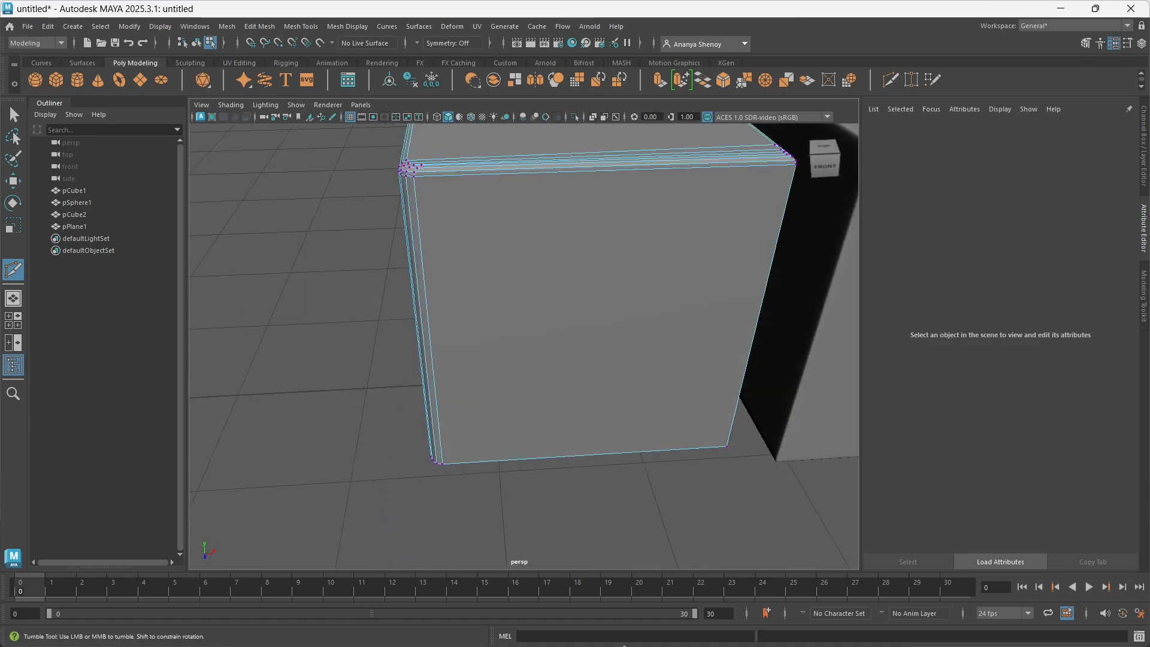
{"action": "left_click", "coordinate": [414, 177]}
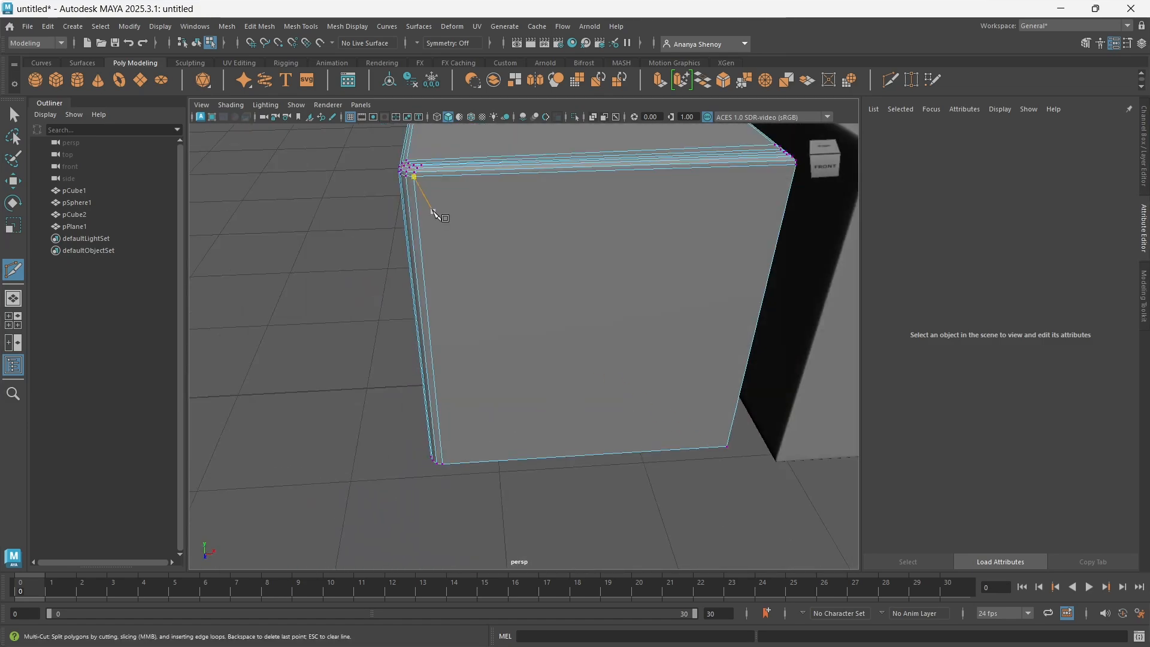
{"action": "key", "text": "q"}
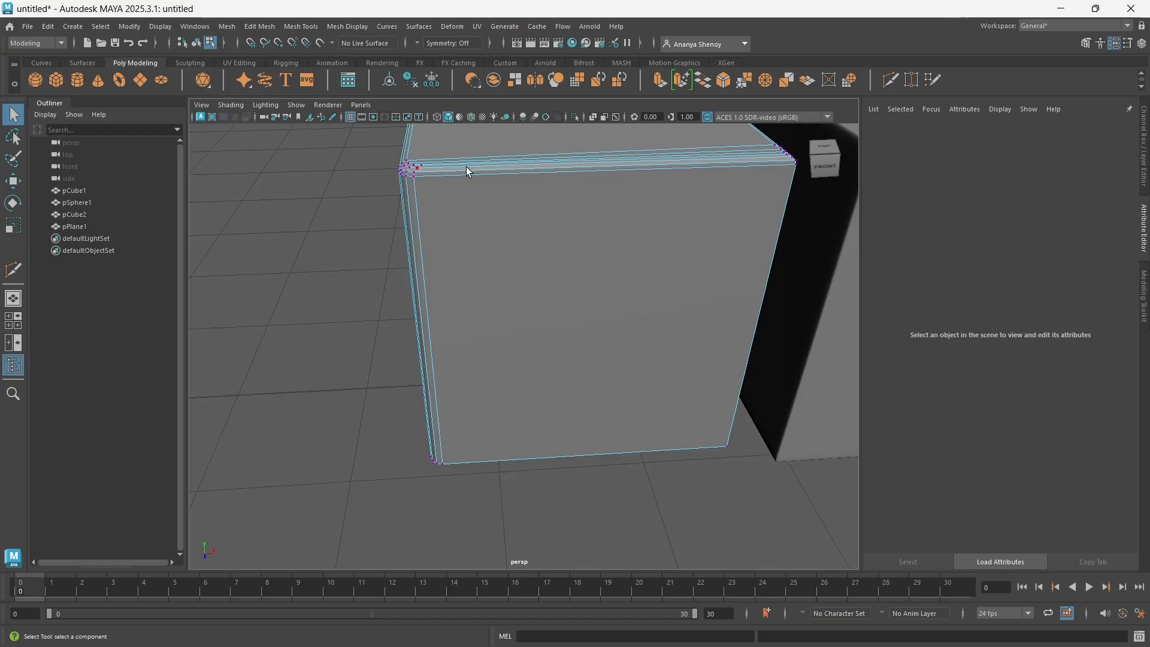
{"action": "right_click_drag", "start_coordinate": [466, 166], "coordinate": [495, 153]}
{"action": "left_click", "coordinate": [314, 312]}
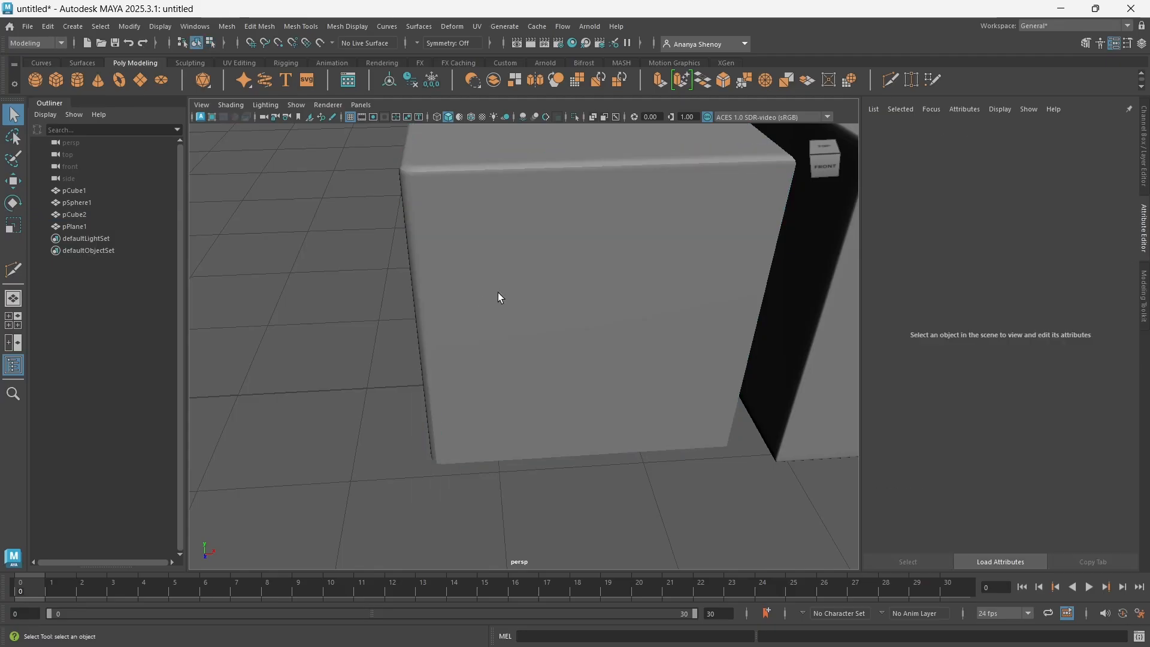
Examine the shaded cube's beveled top and side edges next to the neighbouring cube
{"action": "middle_click_drag", "start_coordinate": [495, 271], "coordinate": [465, 368], "text": "alt"}
{"action": "left_click_drag", "start_coordinate": [439, 339], "coordinate": [611, 308], "text": "alt"}
{"action": "scroll", "coordinate": [461, 373], "scroll_direction": "up", "scroll_amount": 2}
{"action": "scroll", "coordinate": [442, 368], "scroll_direction": "down", "scroll_amount": 2}
{"action": "middle_click_drag", "start_coordinate": [750, 284], "coordinate": [555, 317], "text": "alt"}
{"action": "scroll", "coordinate": [430, 257], "scroll_direction": "up", "scroll_amount": 2}
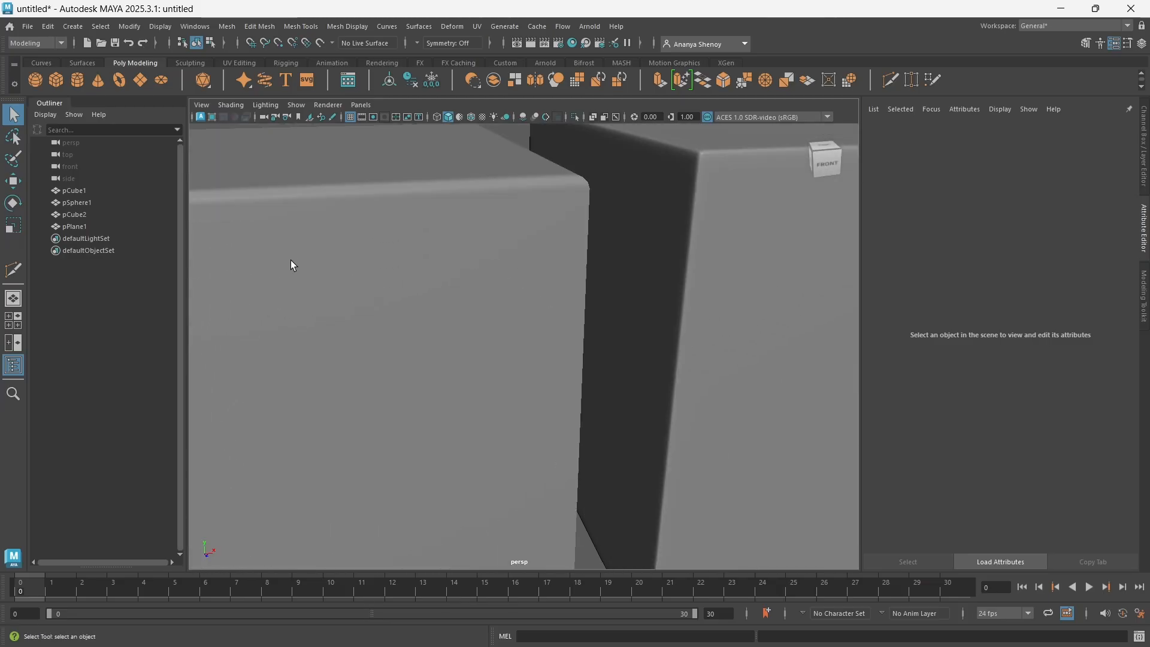
{"action": "middle_click_drag", "start_coordinate": [290, 260], "coordinate": [593, 298], "text": "alt"}
{"action": "left_click_drag", "start_coordinate": [593, 297], "coordinate": [447, 357], "text": "alt"}
Examine the cube's underside and back, clear its selection, and look along the beveled top edges
{"action": "left_click", "coordinate": [400, 395]}
{"action": "middle_click_drag", "start_coordinate": [401, 395], "coordinate": [328, 347], "text": "alt"}
{"action": "left_click_drag", "start_coordinate": [328, 348], "coordinate": [533, 320], "text": "alt"}
{"action": "left_click_drag", "start_coordinate": [503, 259], "coordinate": [447, 326], "text": "alt"}
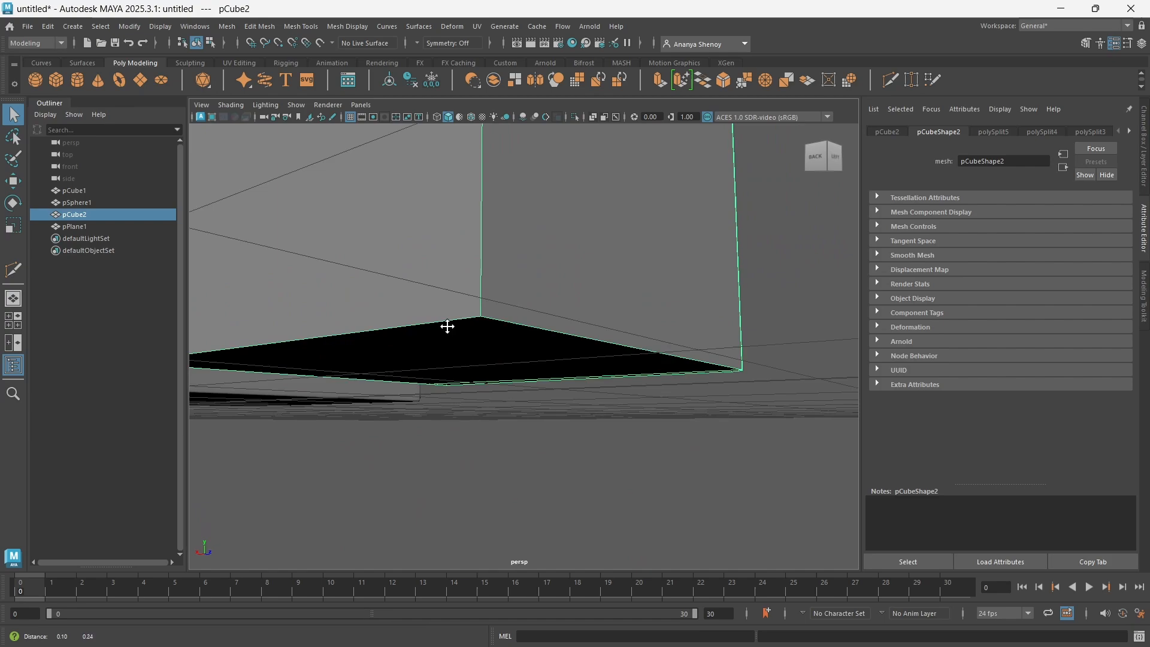
{"action": "left_click", "coordinate": [484, 427]}
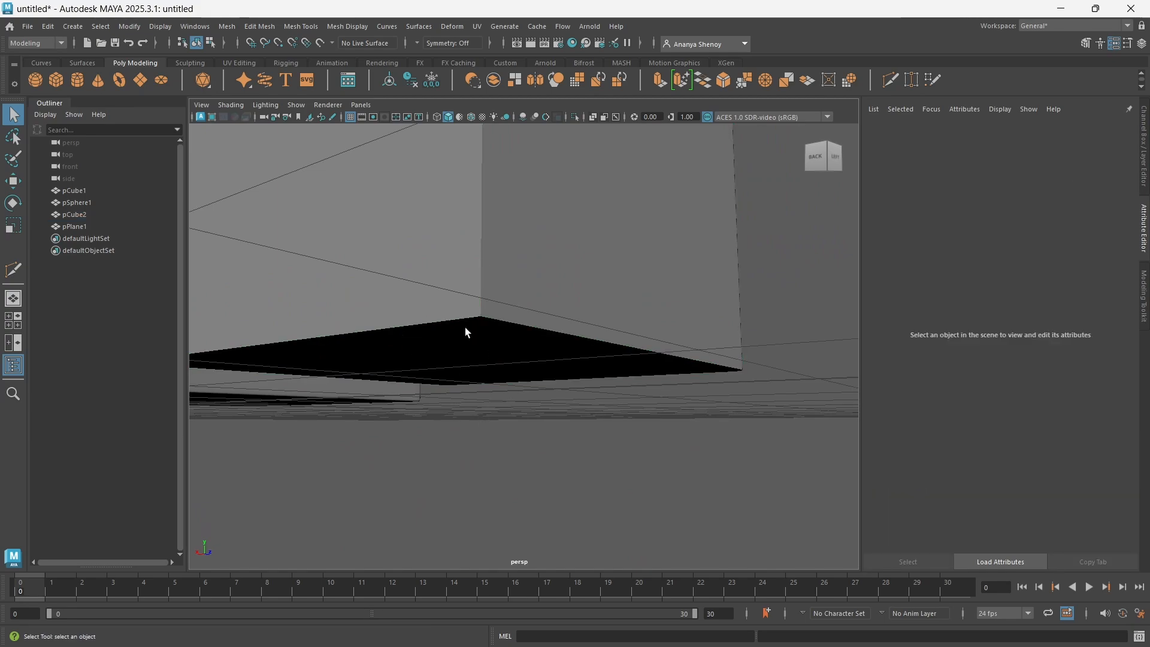
{"action": "mouse_move", "coordinate": [465, 327]}
{"action": "left_mouse_down", "text": "alt"}
{"action": "mouse_move", "coordinate": [465, 316]}
{"action": "mouse_move", "coordinate": [446, 336]}
{"action": "left_mouse_up", "text": "alt"}
{"action": "left_click_drag", "start_coordinate": [527, 334], "coordinate": [335, 360], "text": "alt"}
{"action": "middle_click_drag", "start_coordinate": [679, 346], "coordinate": [258, 412], "text": "alt"}
{"action": "middle_click_drag", "start_coordinate": [380, 206], "coordinate": [425, 225], "text": "alt"}
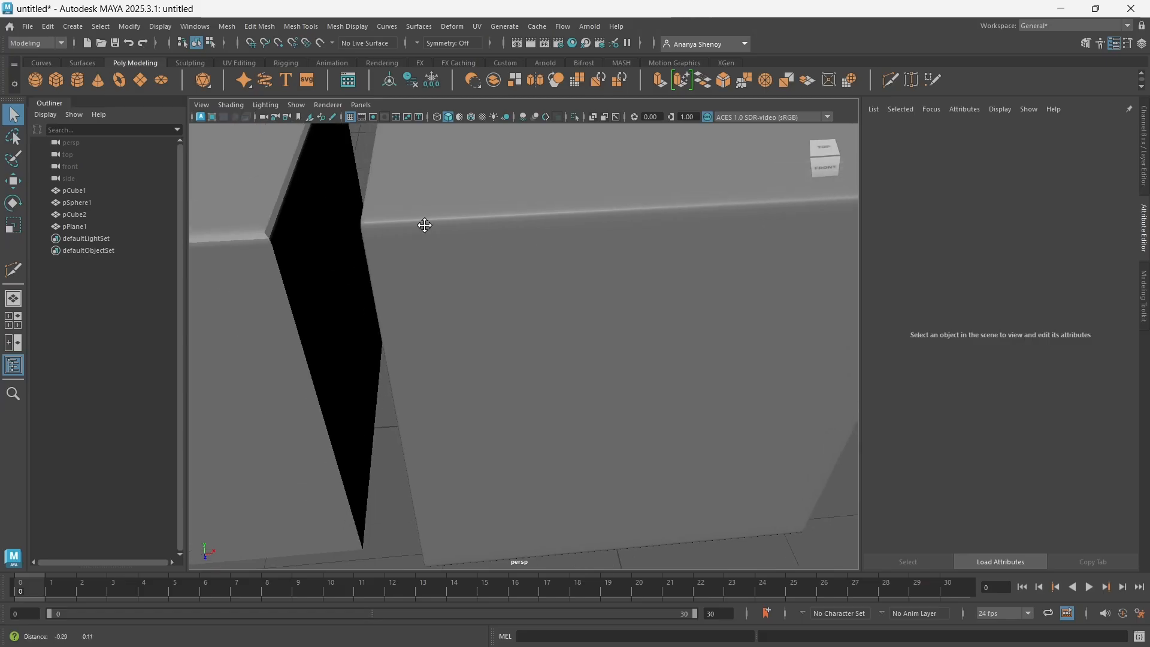
{"action": "left_click_drag", "start_coordinate": [425, 226], "coordinate": [454, 320], "text": "alt"}
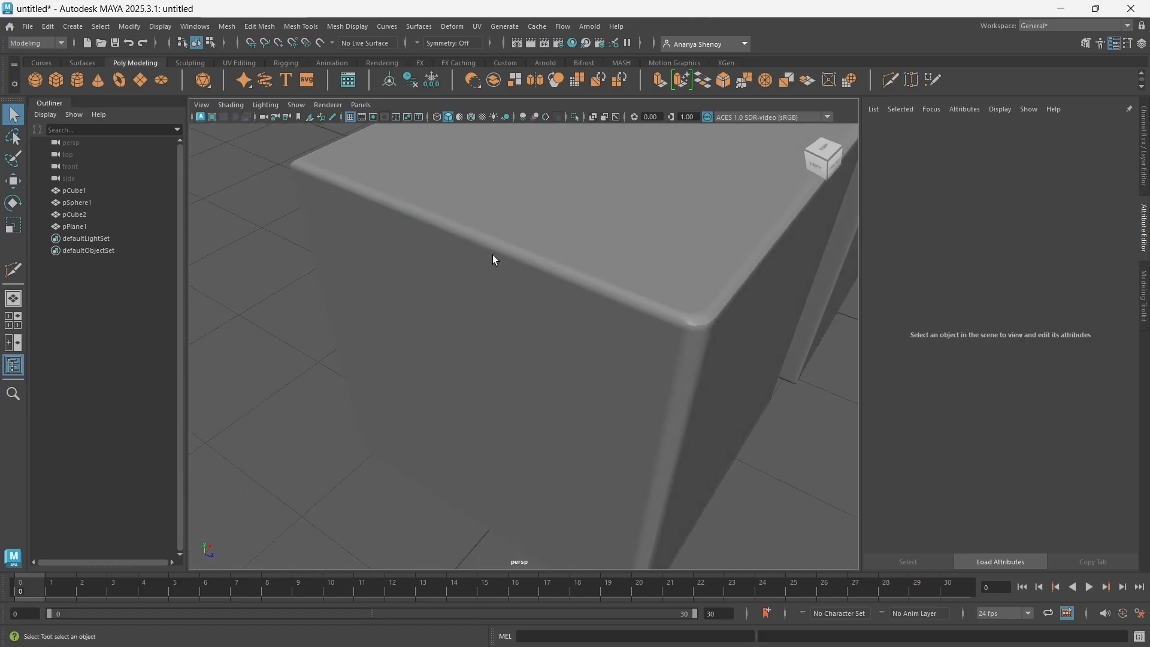
Compare the cube's rounded beveled corner with its unbeveled back vertical edge, from close up and farther away
{"action": "scroll", "coordinate": [562, 274], "scroll_direction": "down", "scroll_amount": 5}
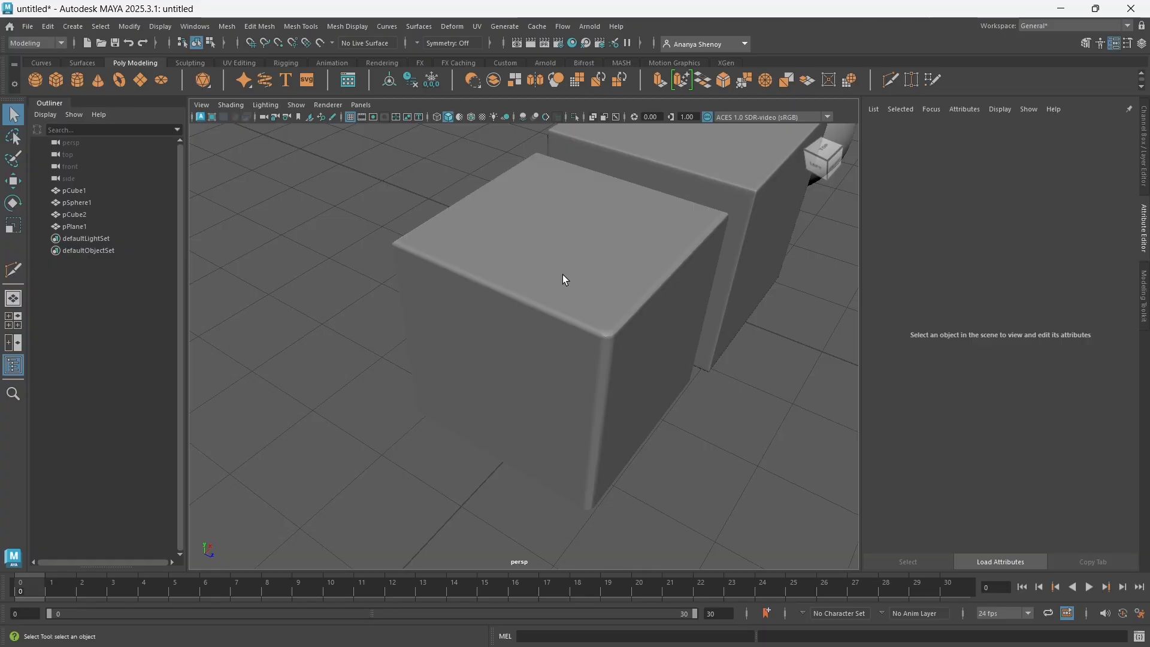
{"action": "left_click_drag", "start_coordinate": [606, 341], "coordinate": [471, 305], "text": "alt"}
{"action": "scroll", "coordinate": [465, 303], "scroll_direction": "up", "scroll_amount": 5}
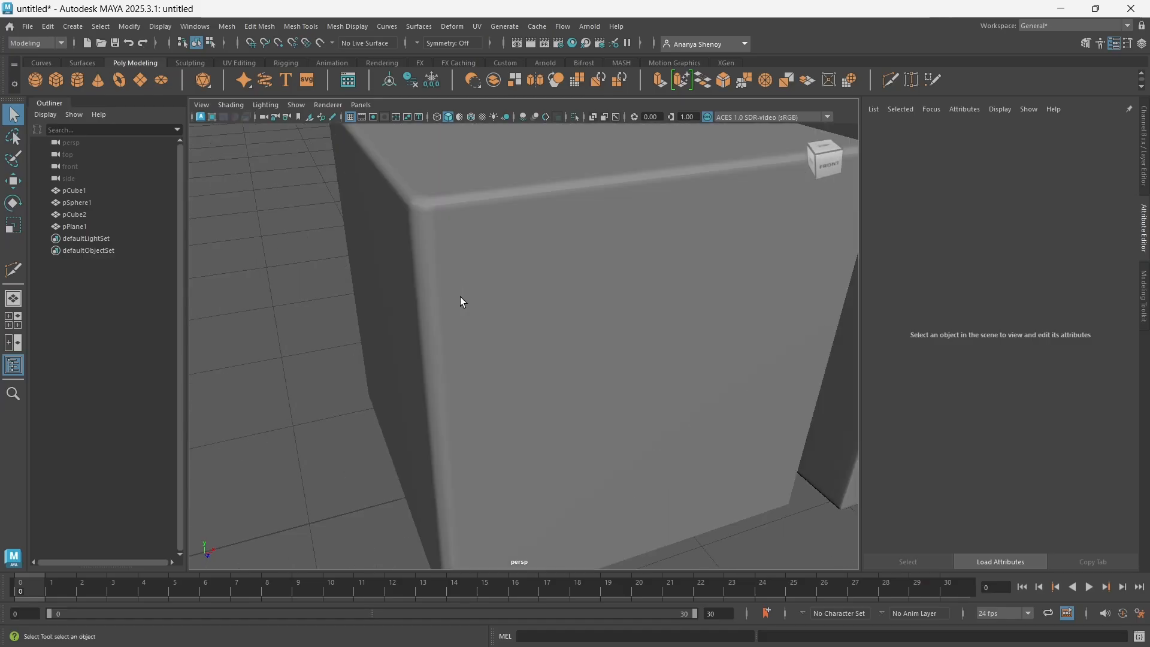
{"action": "middle_click_drag", "start_coordinate": [415, 256], "coordinate": [422, 296], "text": "alt"}
{"action": "scroll", "coordinate": [421, 296], "scroll_direction": "up", "scroll_amount": 3}
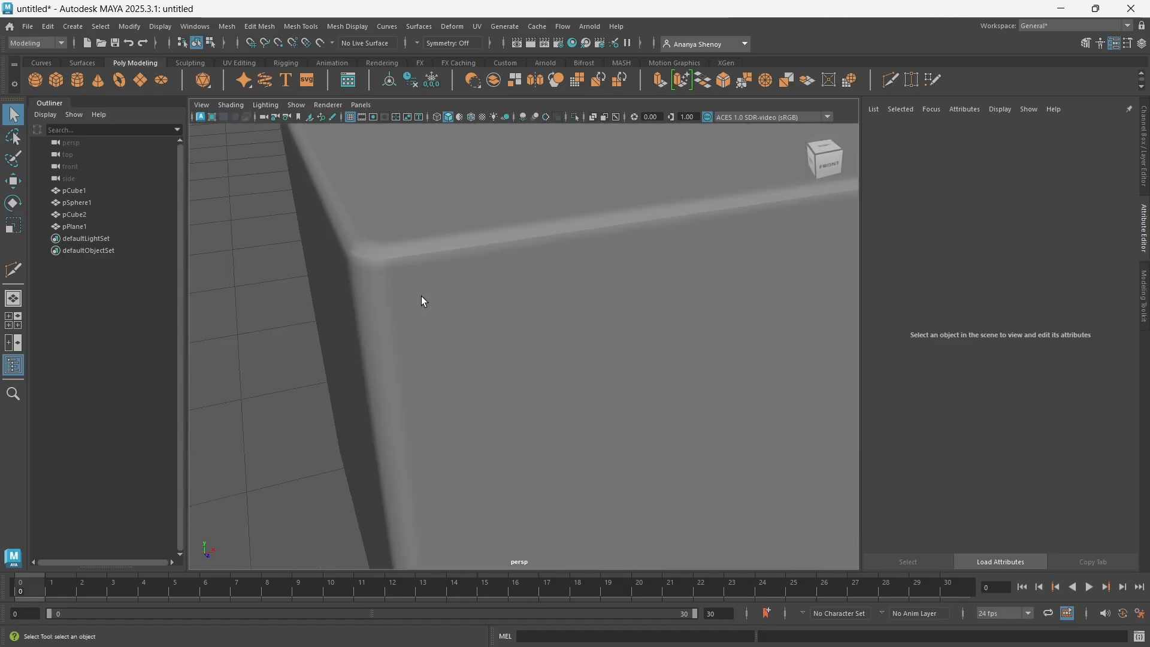
{"action": "scroll", "coordinate": [421, 296], "scroll_direction": "down", "scroll_amount": 6}
{"action": "left_click_drag", "start_coordinate": [422, 300], "coordinate": [597, 321], "text": "alt"}
{"action": "scroll", "coordinate": [504, 299], "scroll_direction": "up", "scroll_amount": 4}
{"action": "left_click_drag", "start_coordinate": [491, 301], "coordinate": [472, 290], "text": "alt"}
{"action": "middle_click_drag", "start_coordinate": [472, 290], "coordinate": [419, 283], "text": "alt"}
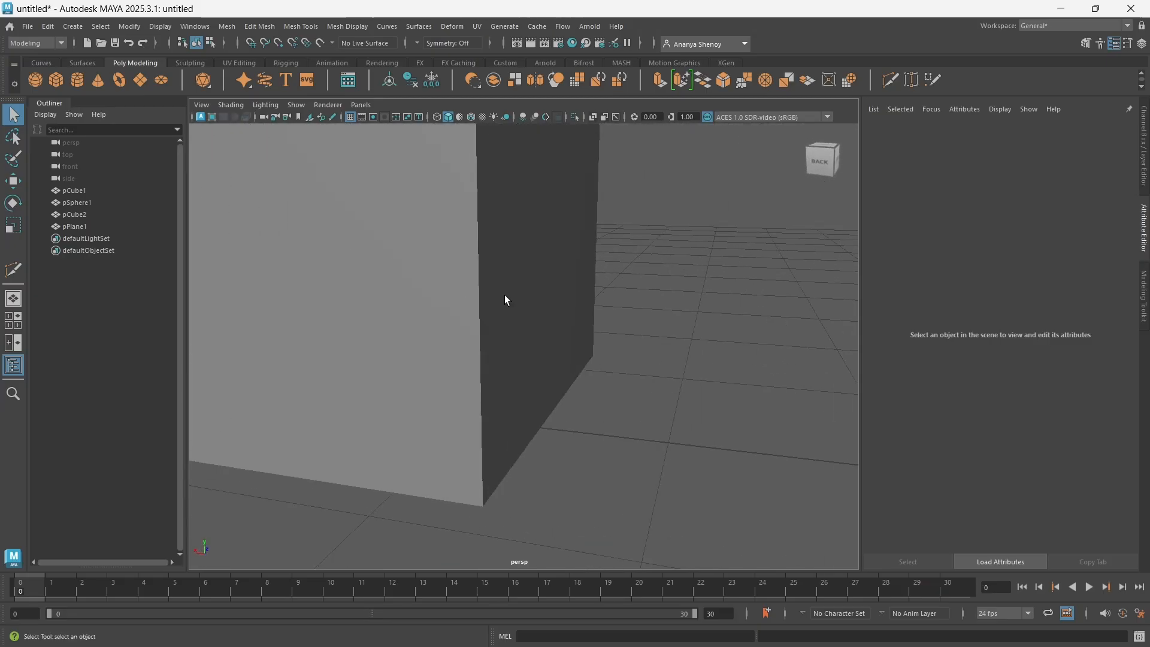
Bevel the cube's sharp back vertical edge with a fraction of 0.02
{"action": "left_click", "coordinate": [505, 296]}
{"action": "scroll", "coordinate": [491, 379], "scroll_direction": "down", "scroll_amount": 4}
{"action": "left_click_drag", "start_coordinate": [483, 375], "coordinate": [472, 405], "text": "alt"}
{"action": "right_click_drag", "start_coordinate": [505, 261], "coordinate": [505, 221]}
{"action": "left_click", "coordinate": [516, 291]}
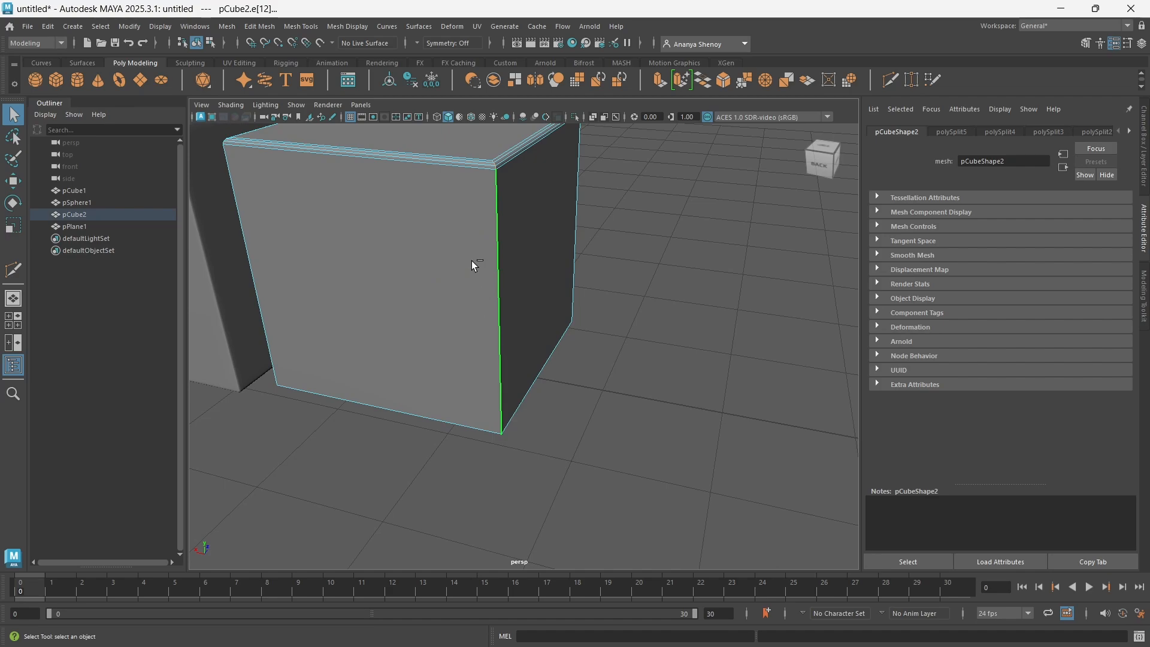
{"action": "right_click_drag", "start_coordinate": [472, 260], "coordinate": [528, 262], "text": "shift"}
{"action": "scroll", "coordinate": [464, 234], "scroll_direction": "up", "scroll_amount": 3}
{"action": "left_click", "coordinate": [646, 187]}
{"action": "type", "text": "0.0"}
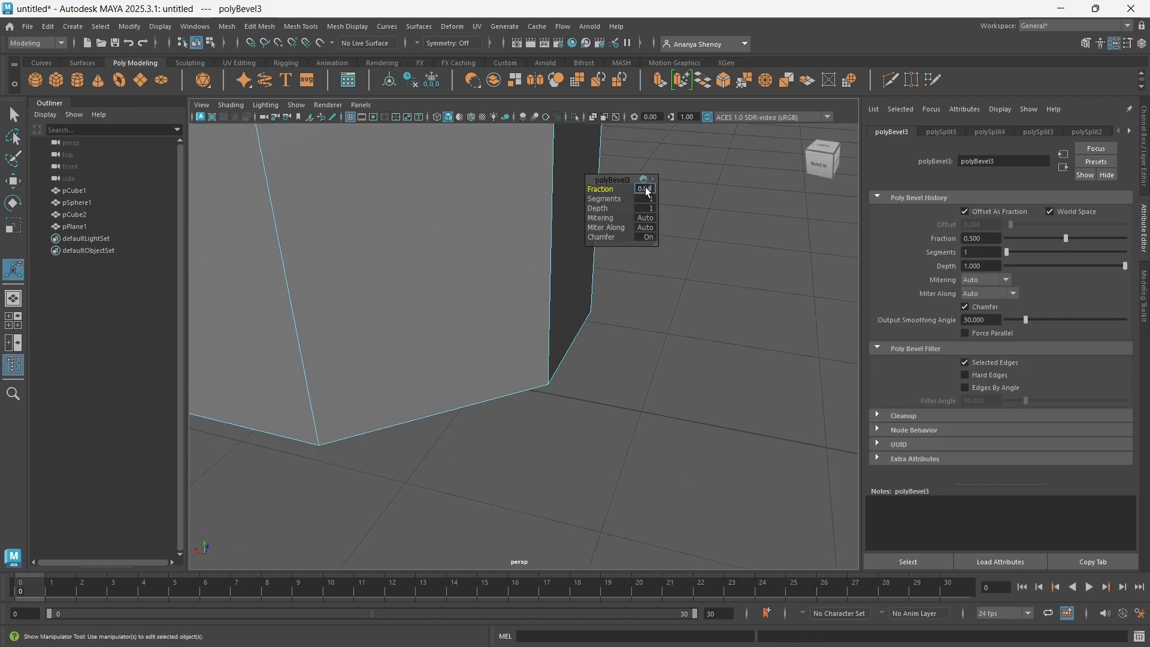
{"action": "type", "text": "4.02"}
{"action": "key", "text": "Return"}
{"action": "left_click_drag", "start_coordinate": [628, 225], "coordinate": [619, 308], "text": "alt"}
Set the back edge bevel's fraction to 0.009, increase its segments, and deselect the cube in object mode
{"action": "left_click", "coordinate": [642, 189]}
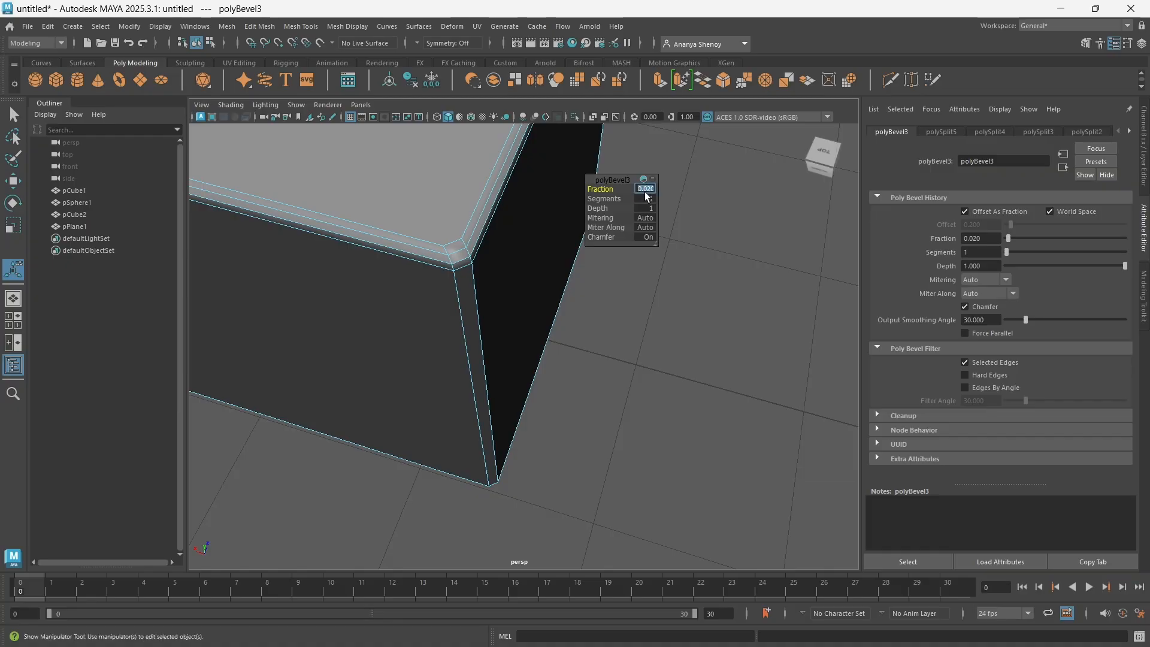
{"action": "left_click_drag", "start_coordinate": [648, 191], "coordinate": [674, 194]}
{"action": "type", "text": "09"}
{"action": "key", "text": "Return"}
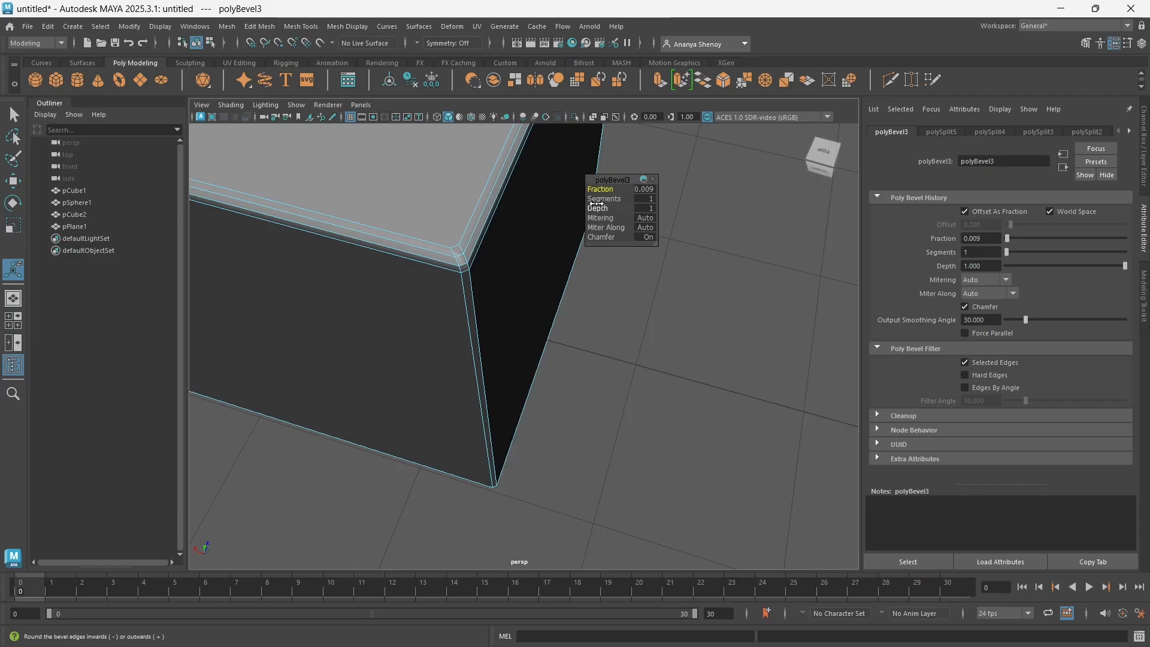
{"action": "left_click_drag", "start_coordinate": [595, 200], "coordinate": [604, 201]}
{"action": "right_click_drag", "start_coordinate": [457, 239], "coordinate": [516, 221]}
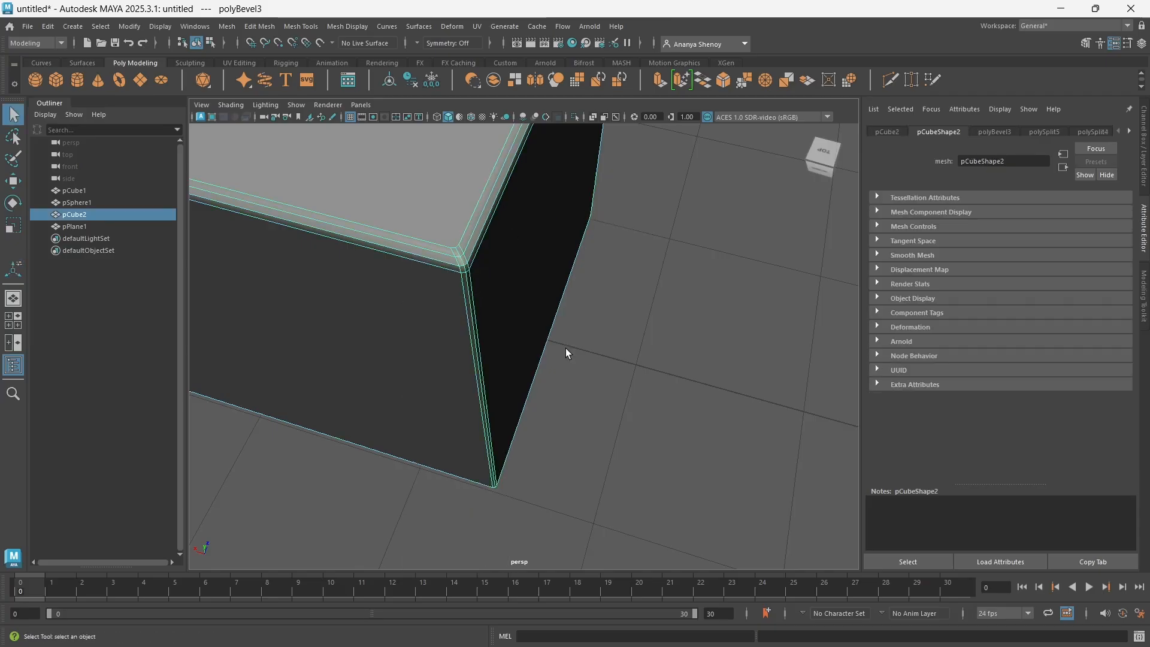
{"action": "left_click", "coordinate": [566, 349]}
Examine the newly beveled back edge and the cube's other edges from several angles
{"action": "left_click_drag", "start_coordinate": [596, 418], "coordinate": [503, 395], "text": "alt"}
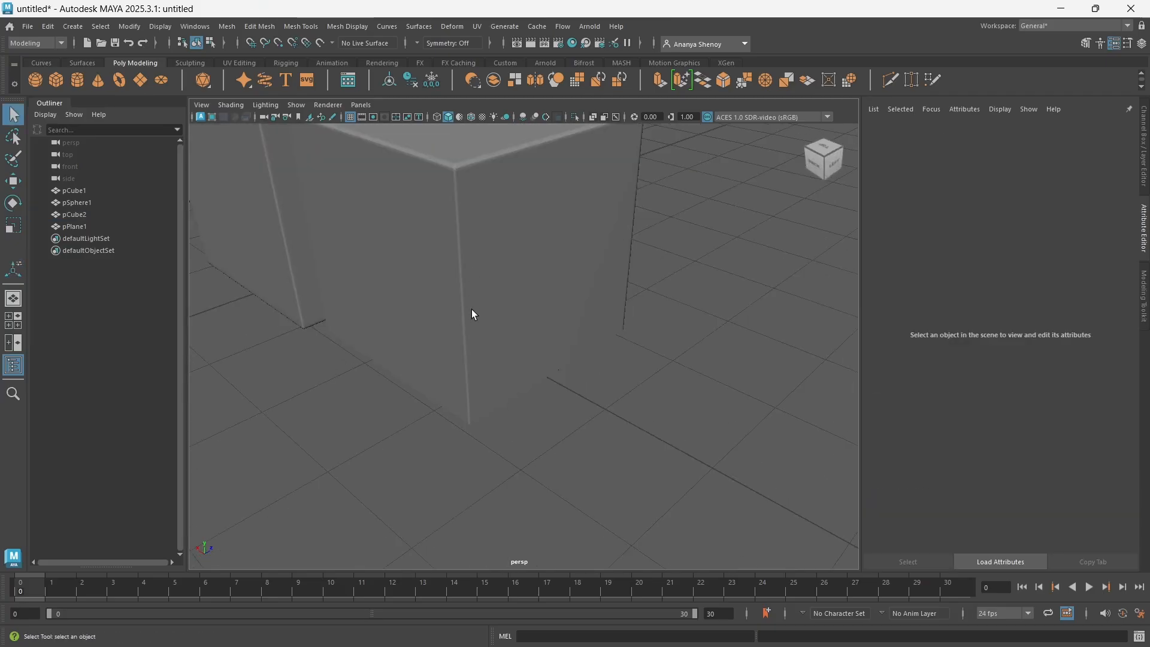
{"action": "left_click_drag", "start_coordinate": [472, 309], "coordinate": [454, 269], "text": "alt"}
{"action": "left_click_drag", "start_coordinate": [452, 318], "coordinate": [554, 331], "text": "alt"}
{"action": "middle_click_drag", "start_coordinate": [555, 331], "coordinate": [576, 427], "text": "alt"}
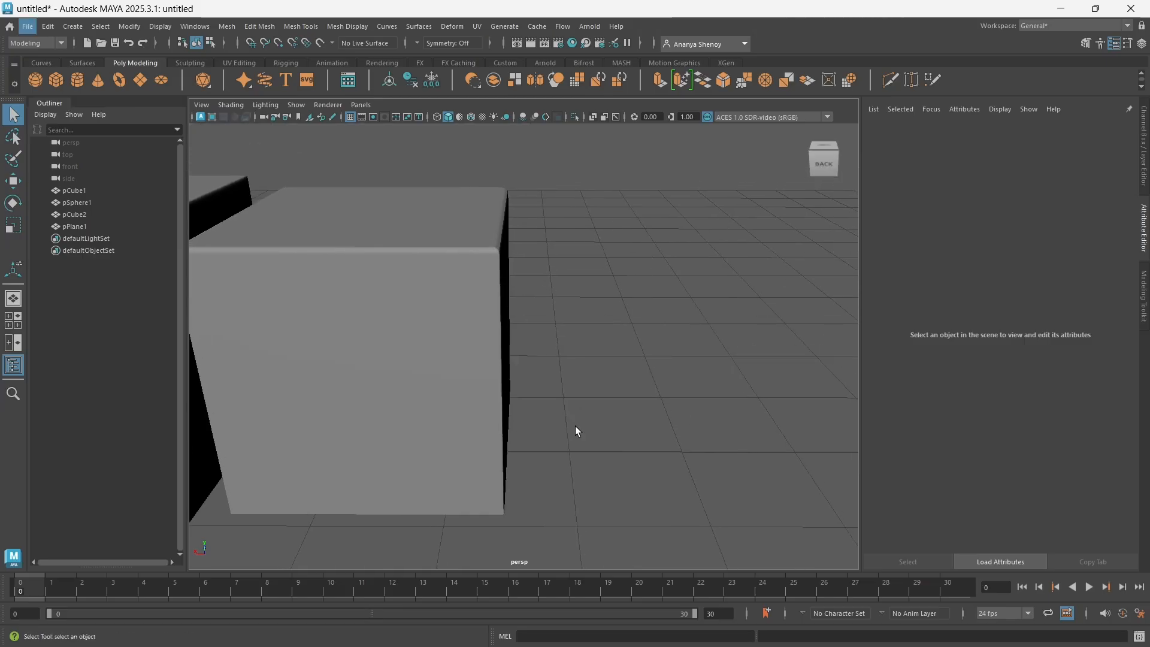
{"action": "left_click_drag", "start_coordinate": [471, 368], "coordinate": [395, 389], "text": "alt"}
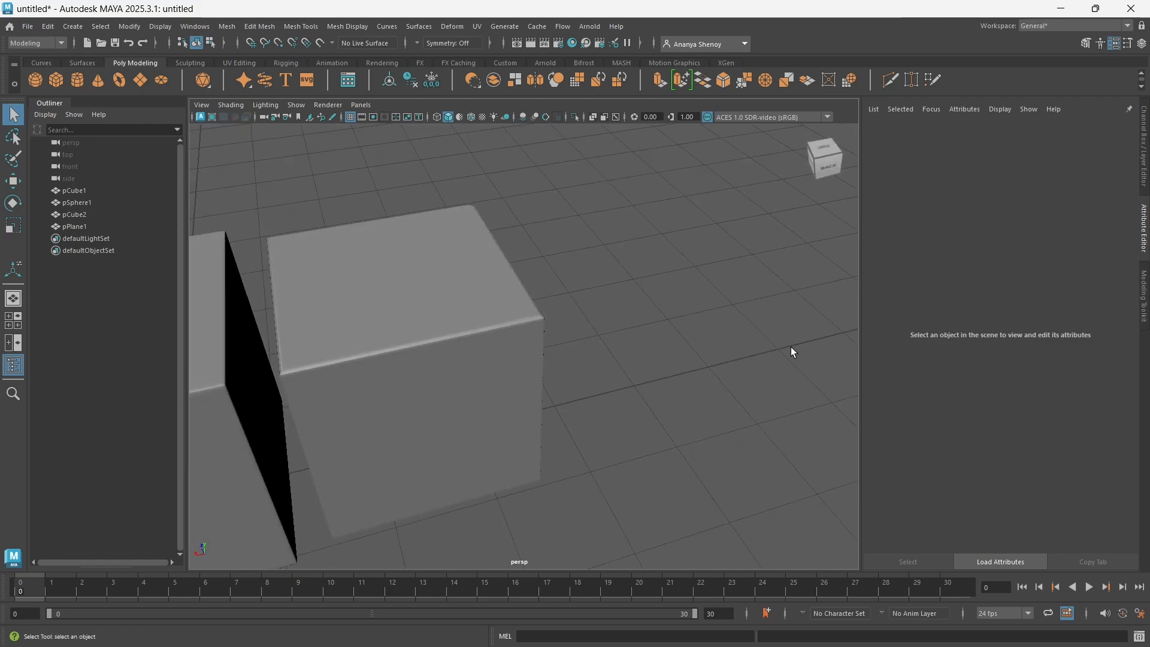
{"action": "left_click_drag", "start_coordinate": [737, 364], "coordinate": [585, 394], "text": "alt"}
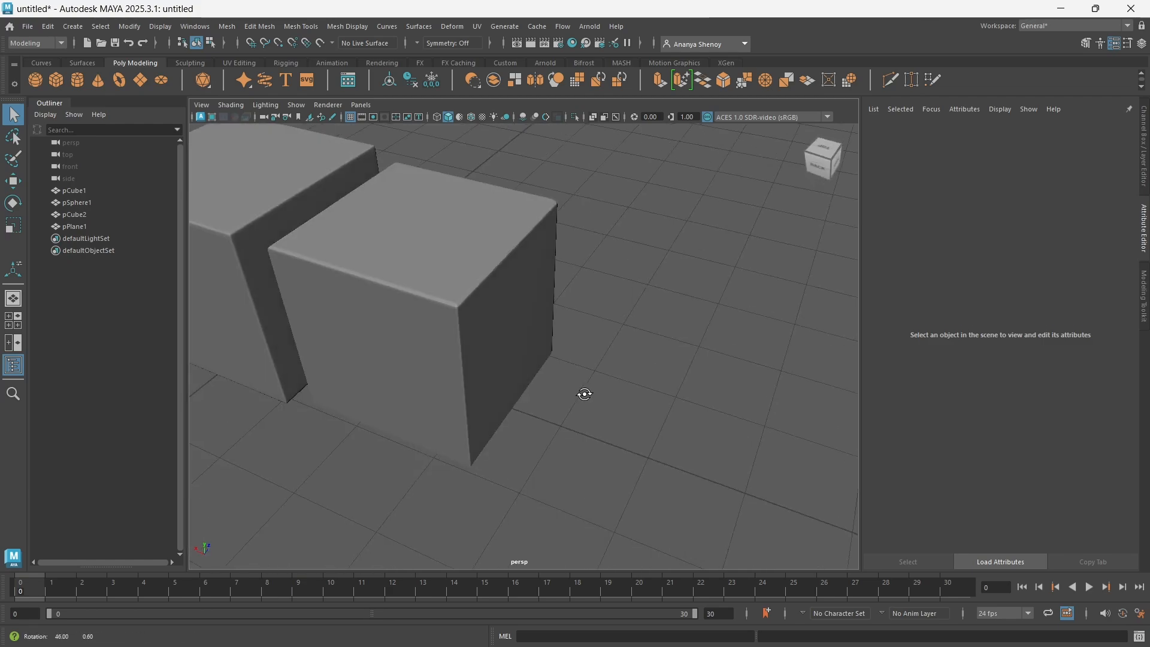
Inspect the beveled cube's top corner and vertical edges from different sides, both close up and alongside the neighbouring cube
{"action": "left_click_drag", "start_coordinate": [648, 242], "coordinate": [414, 271], "text": "alt"}
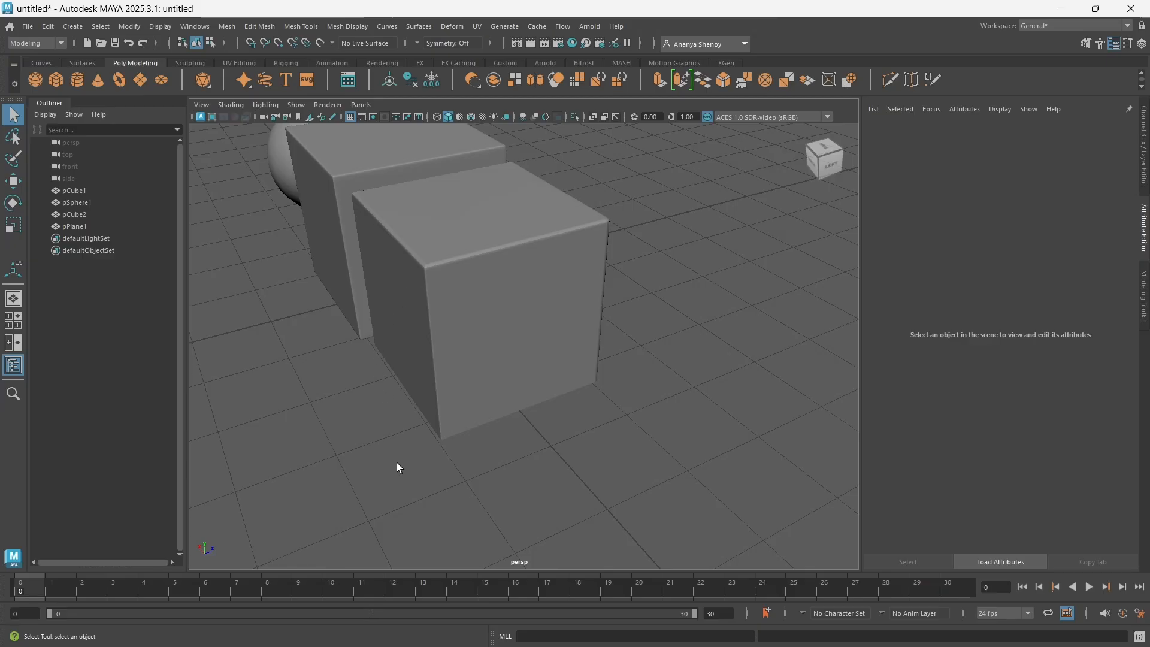
{"action": "left_click_drag", "start_coordinate": [397, 463], "coordinate": [443, 481], "text": "alt"}
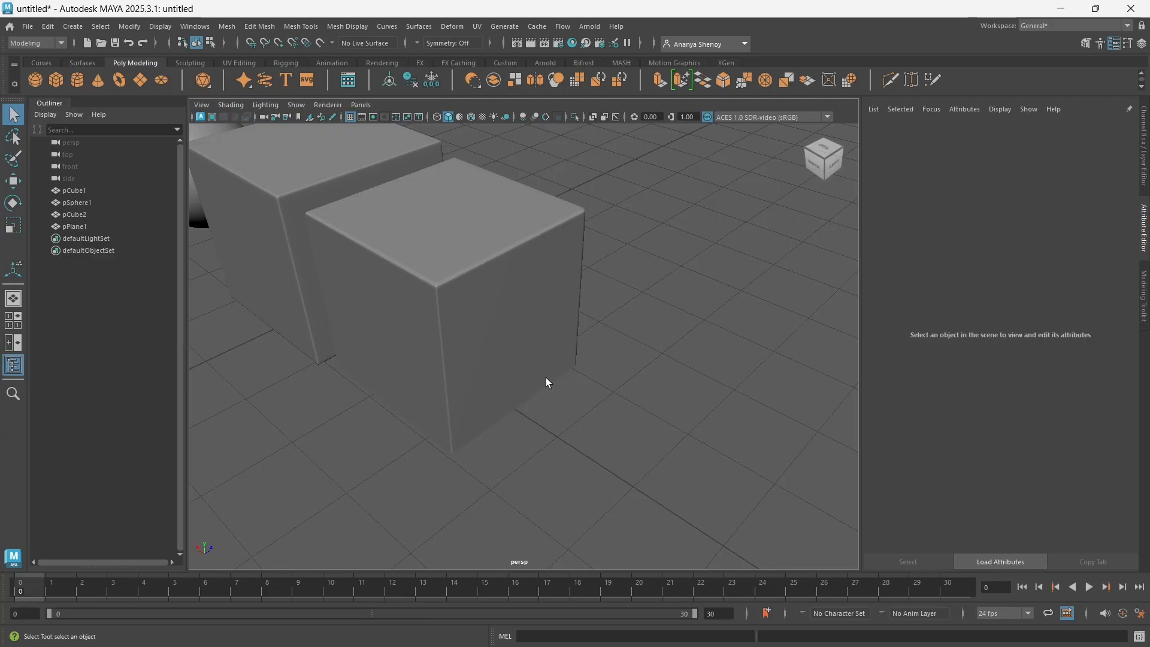
{"action": "left_click_drag", "start_coordinate": [546, 378], "coordinate": [453, 512], "text": "alt"}
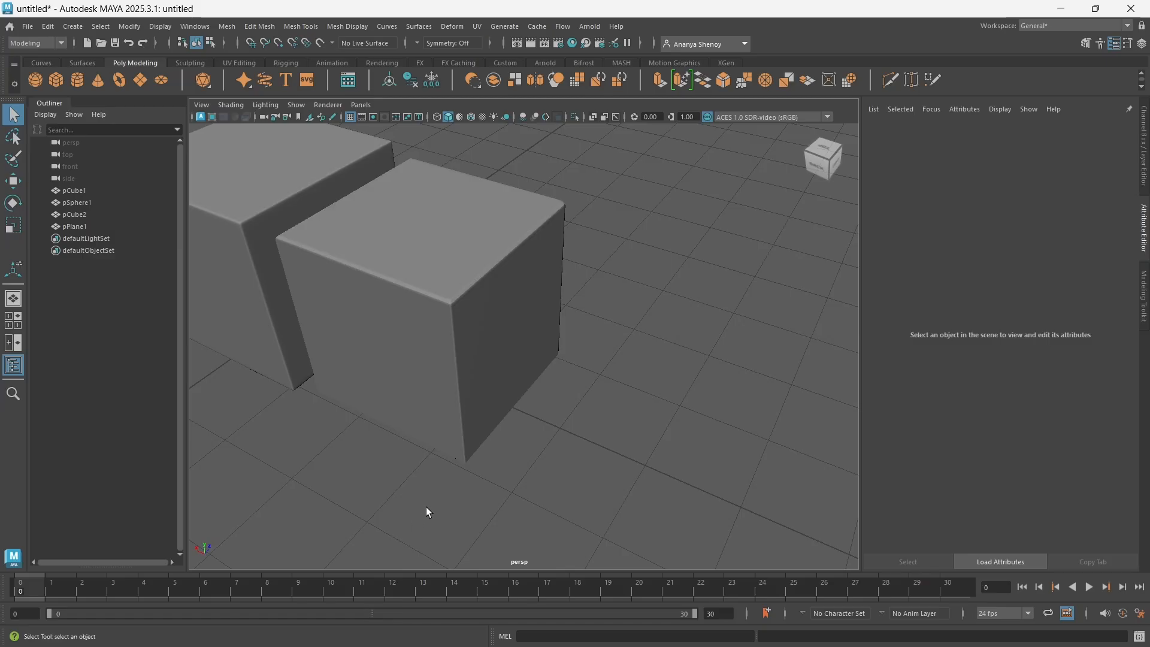
{"action": "scroll", "coordinate": [428, 505], "scroll_direction": "up", "scroll_amount": 3}
{"action": "mouse_move", "coordinate": [429, 506]}
{"action": "left_mouse_down", "text": "alt"}
{"action": "mouse_move", "coordinate": [504, 521]}
{"action": "mouse_move", "coordinate": [514, 511]}
{"action": "mouse_move", "coordinate": [445, 537]}
{"action": "mouse_move", "coordinate": [427, 516]}
{"action": "left_mouse_up", "text": "alt"}
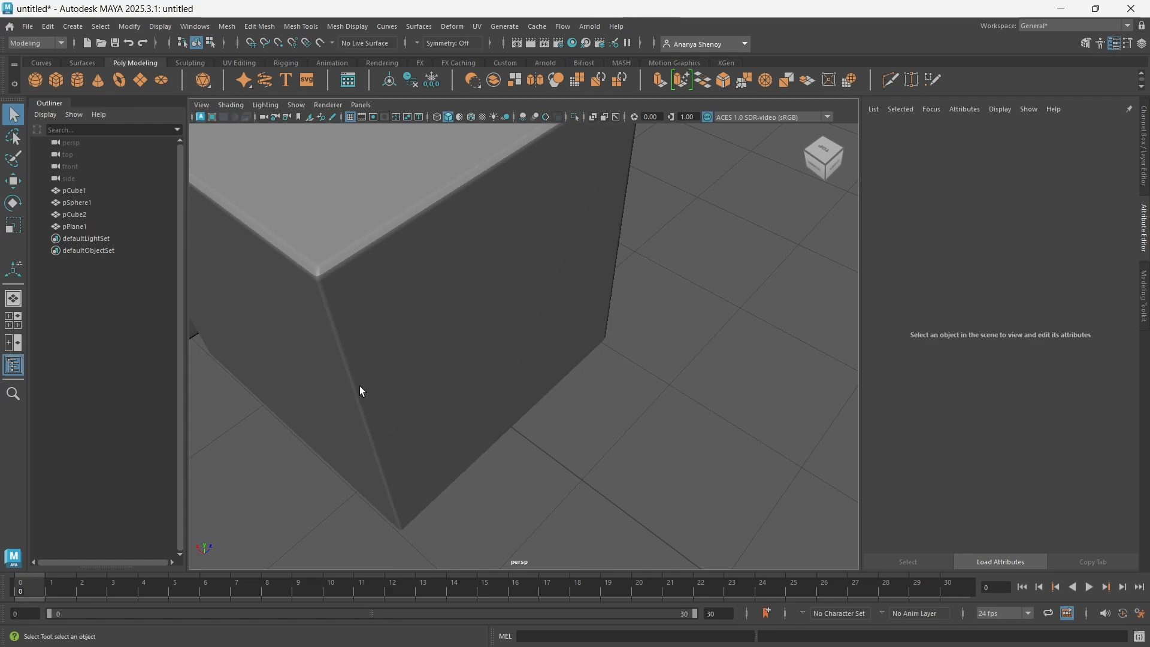
{"action": "scroll", "coordinate": [365, 429], "scroll_direction": "down", "scroll_amount": 3}
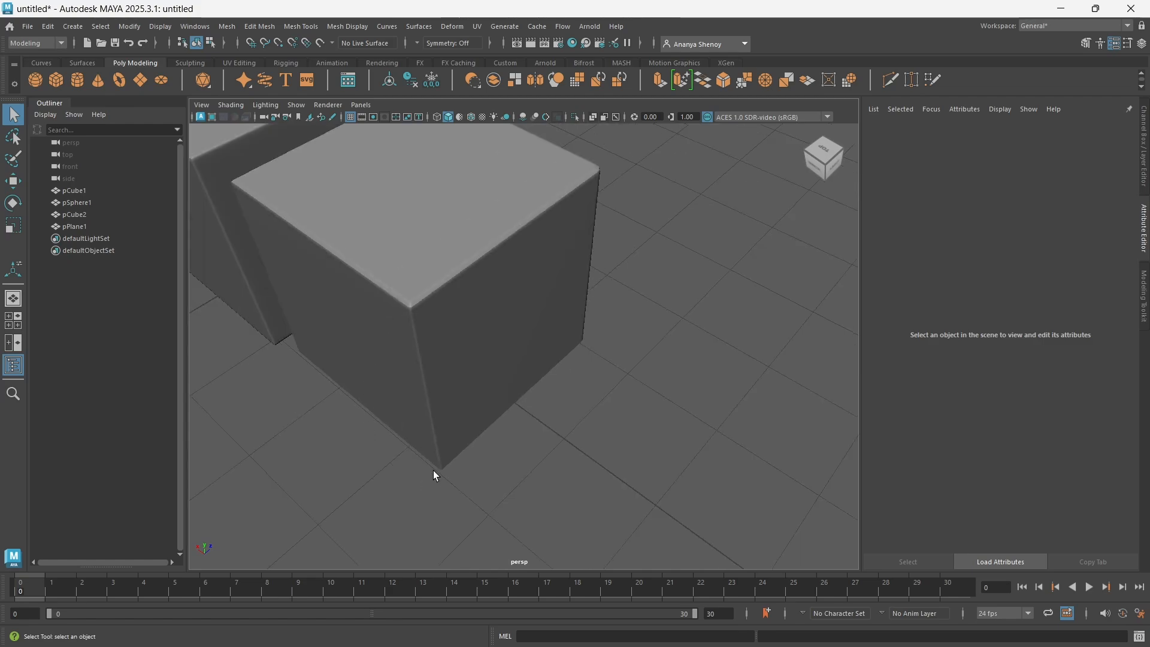
{"action": "left_click_drag", "start_coordinate": [433, 470], "coordinate": [508, 488], "text": "alt"}
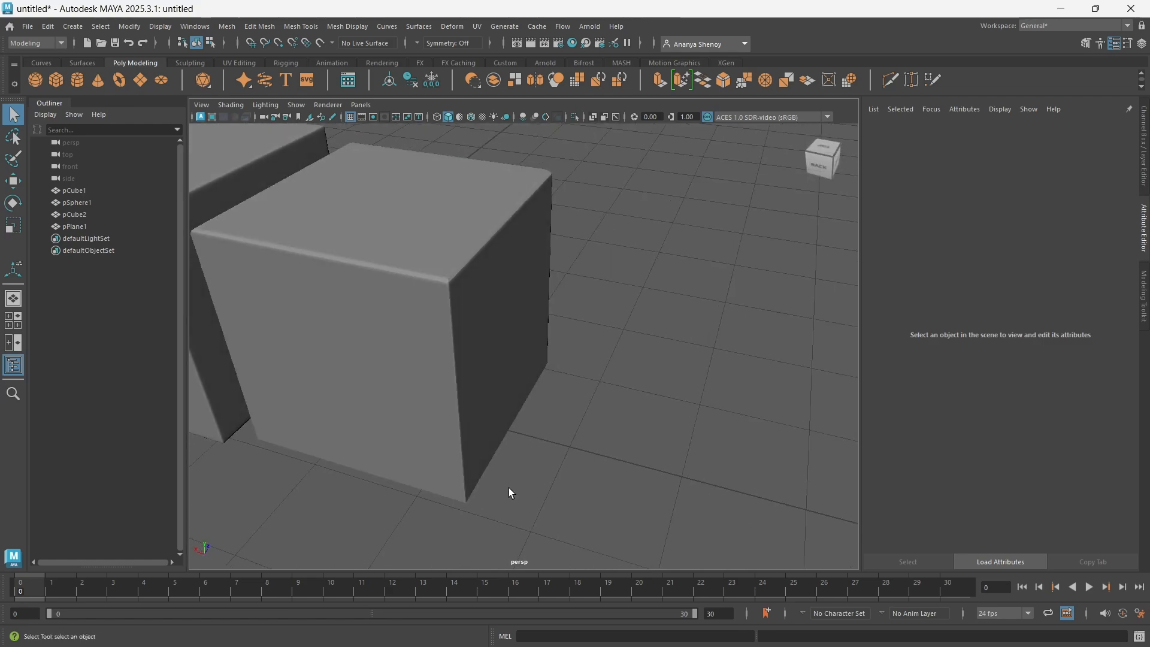
{"action": "scroll", "coordinate": [508, 488], "scroll_direction": "down", "scroll_amount": 3}
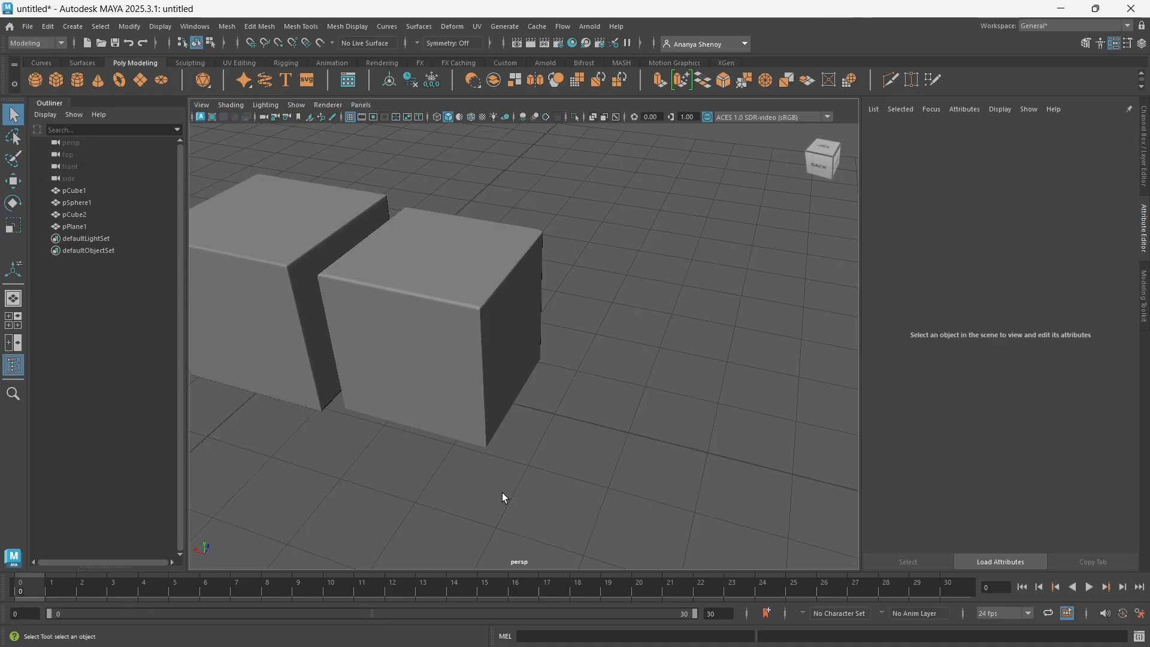